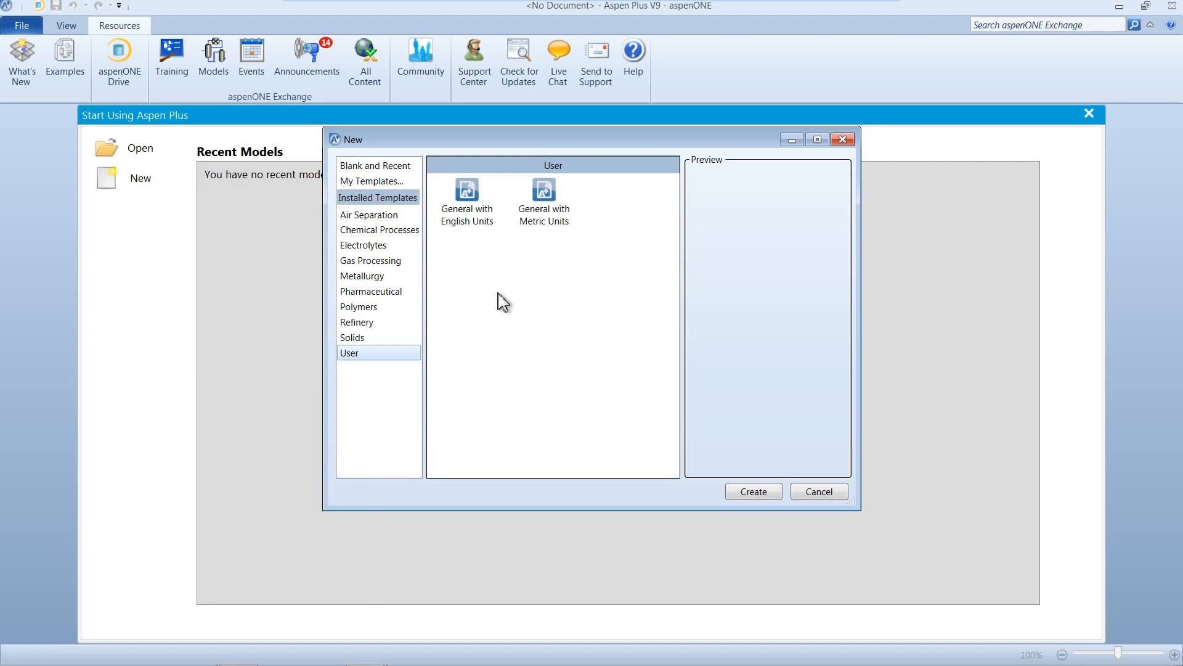
- Create a simulation from the General with Metric Units template and add WATER as a component
click(545, 221)
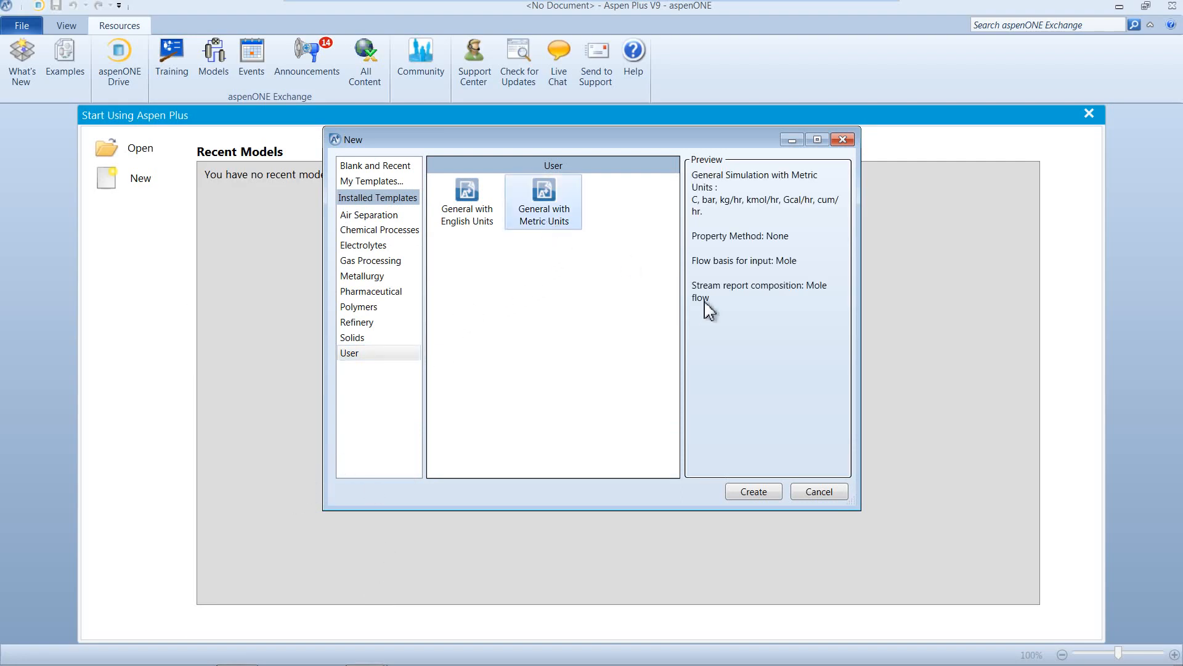
click(770, 496)
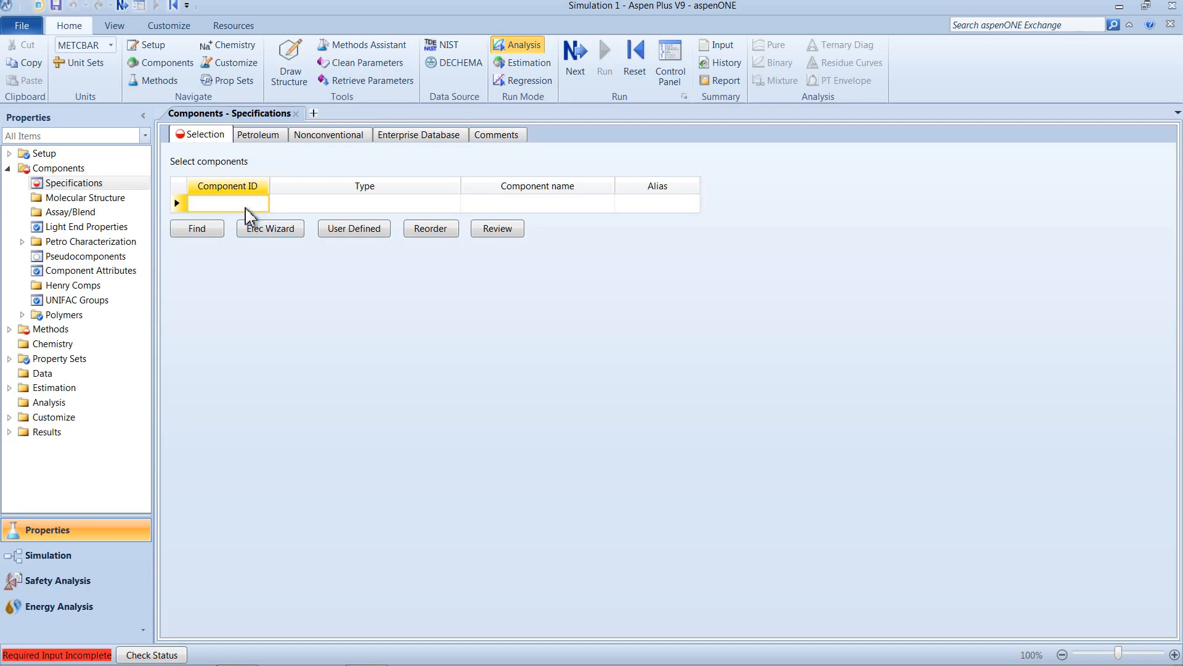
text(WATER)
click(76, 183)
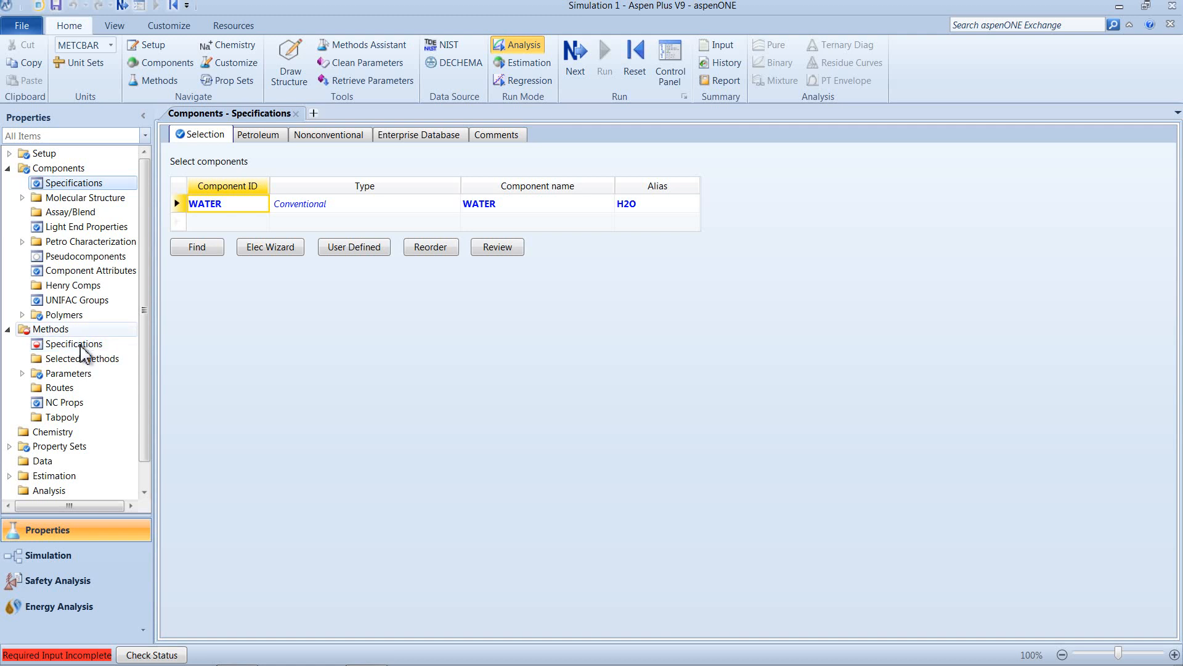
- Set the global property method to STEAM-TA and switch to the Simulation environment
click(79, 345)
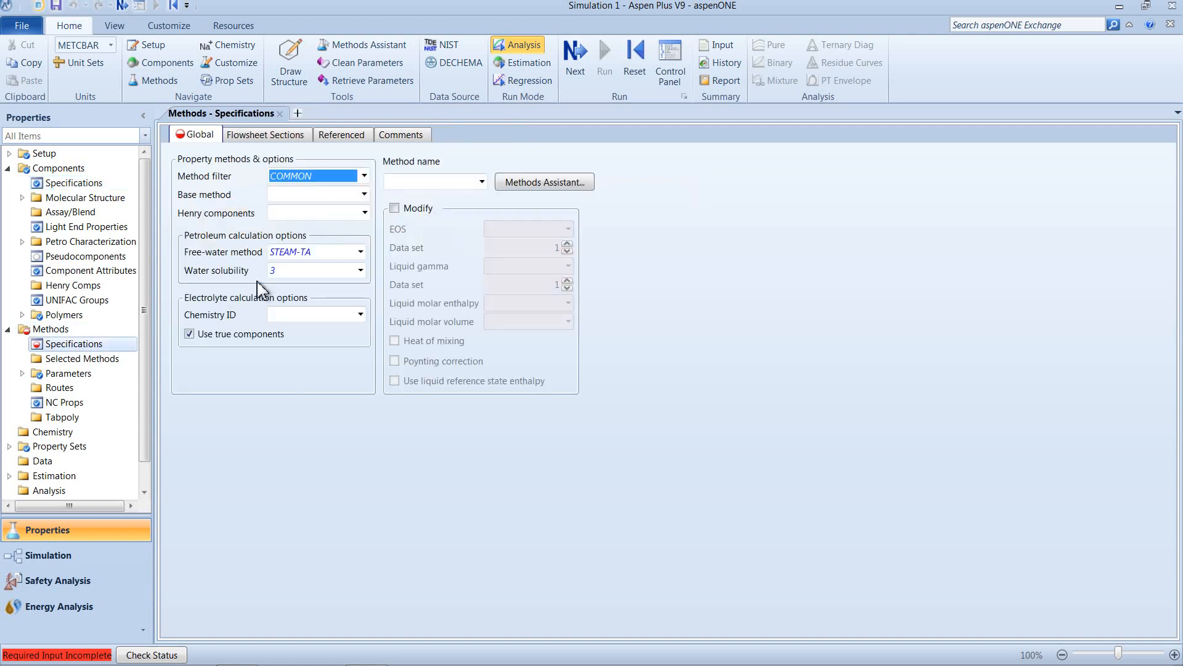
click(482, 181)
drag(486, 212, 482, 337)
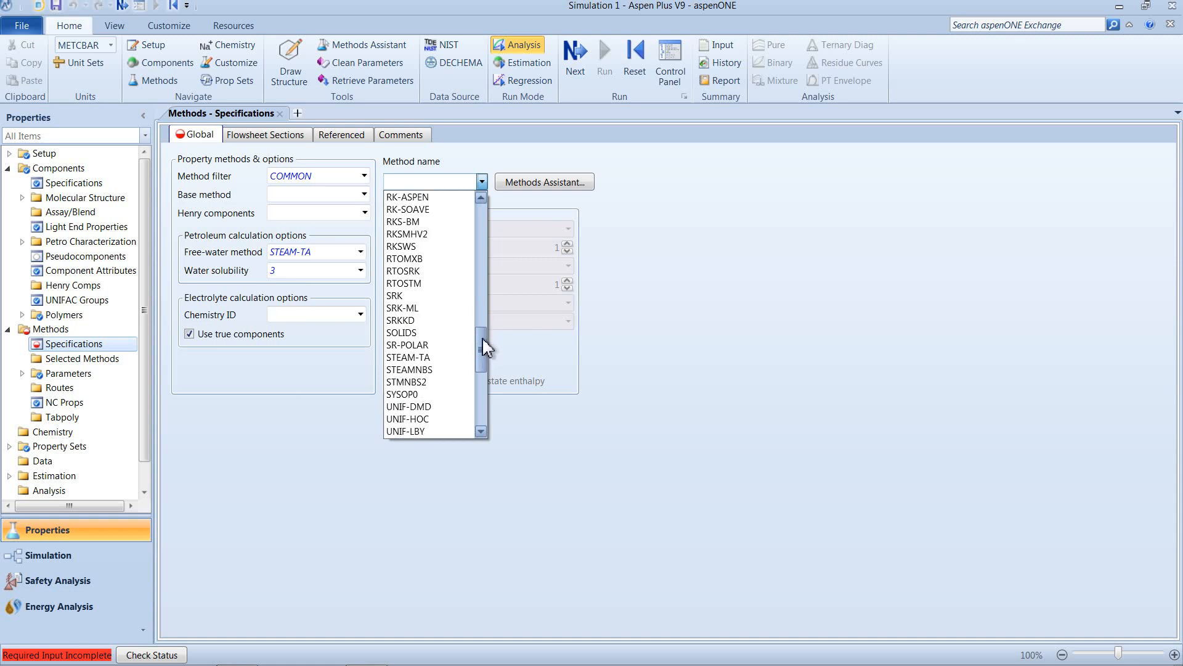
click(430, 361)
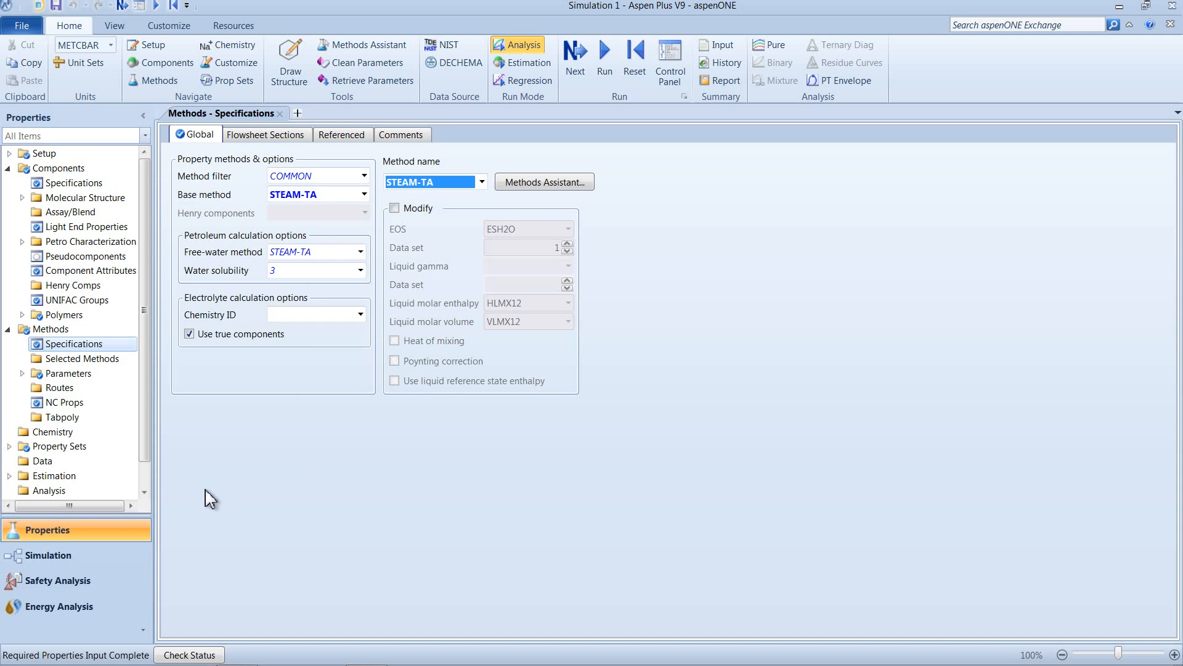
click(45, 560)
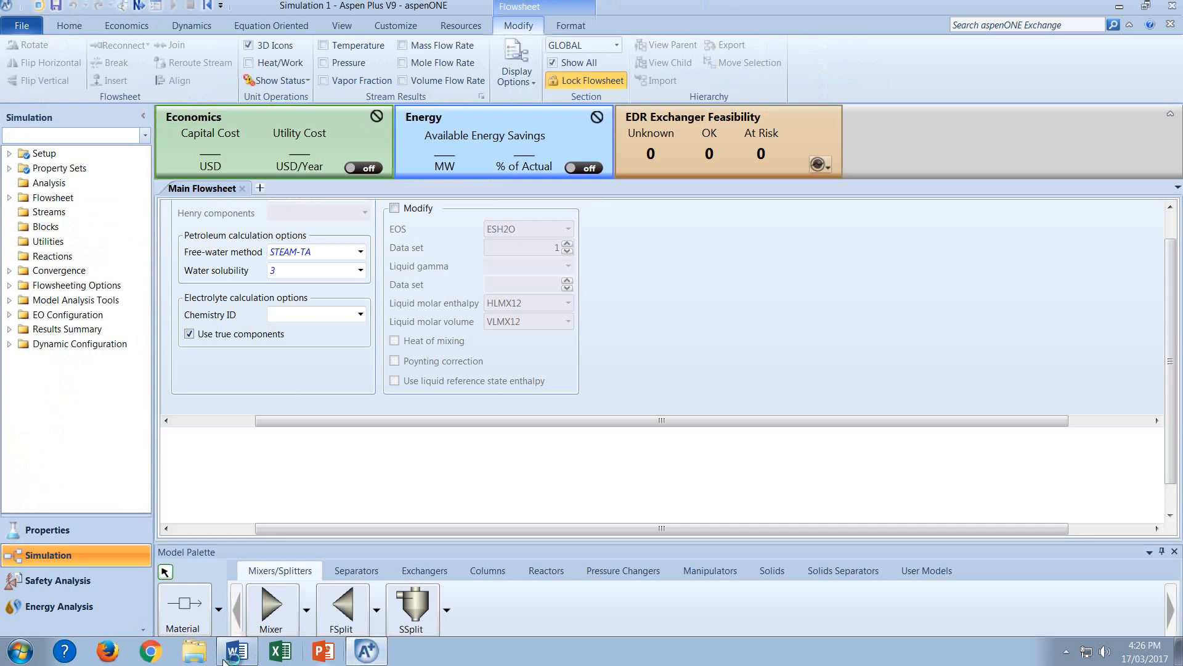
- Review the Rankine cycle task description in the Word lab document and return to Aspen Plus
click(224, 660)
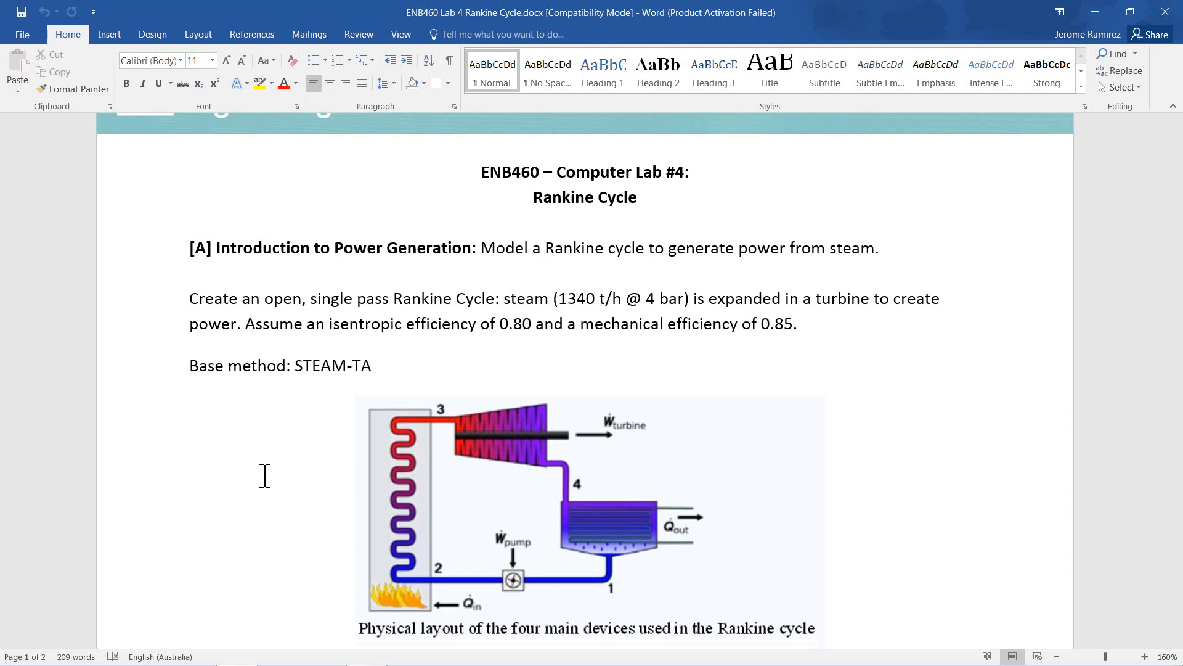
scroll(264, 475, down, 1)
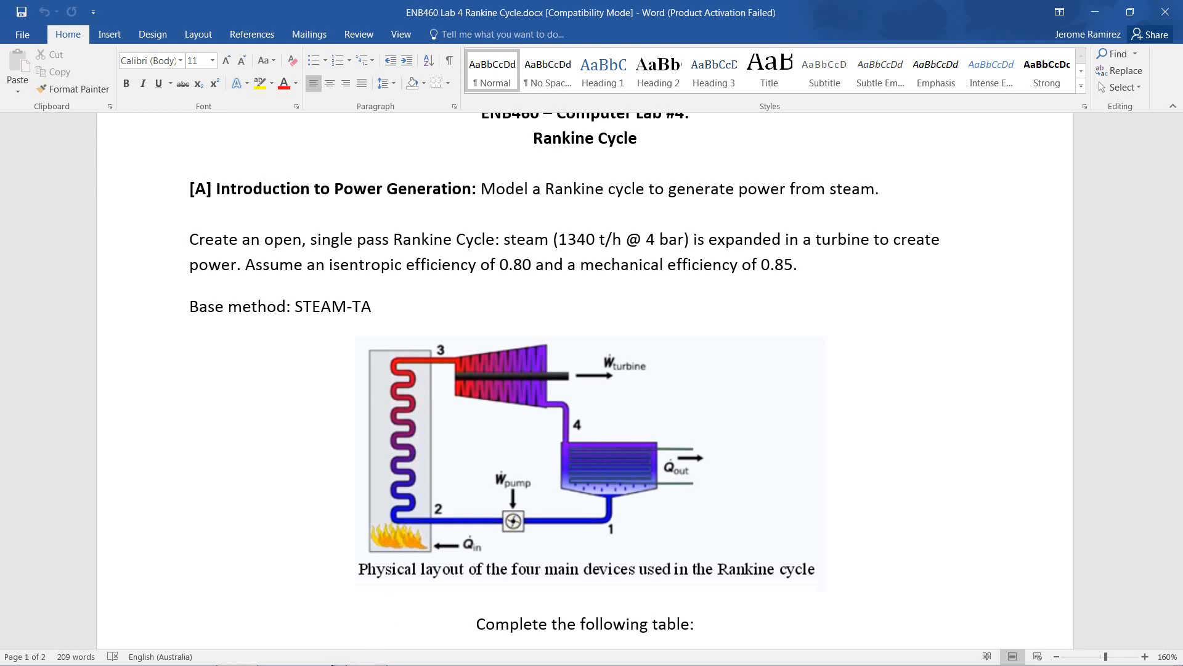
click(366, 652)
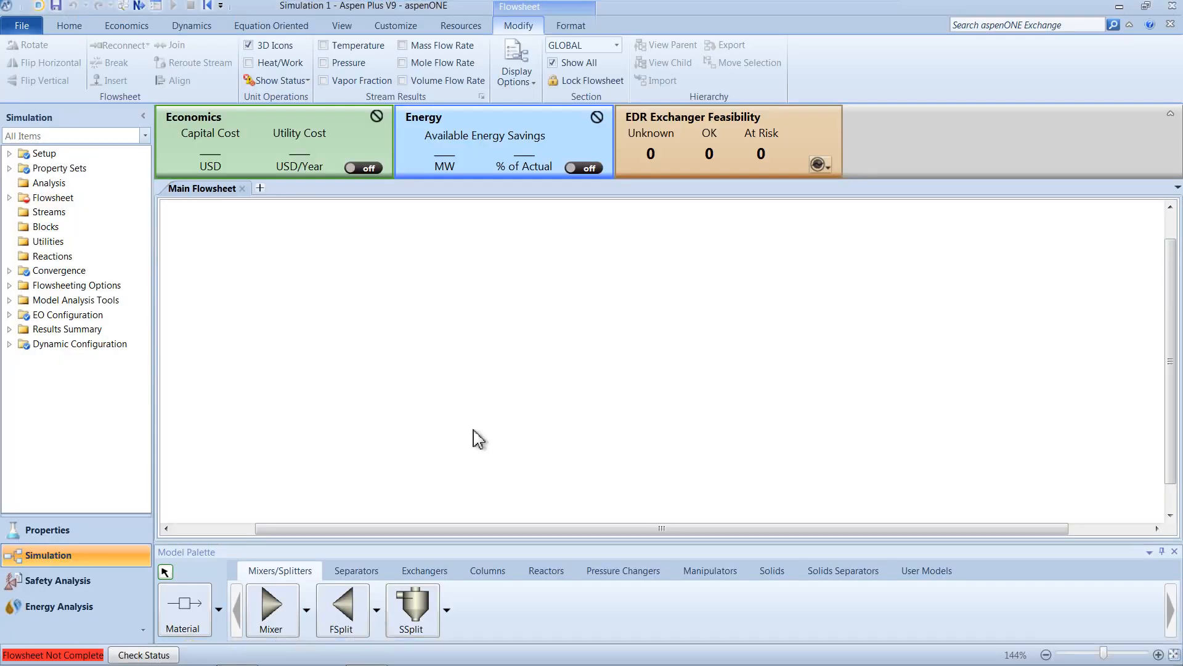
- Draw a material stream on the empty main flowsheet and name it STEAM
click(174, 619)
drag(267, 282, 333, 277)
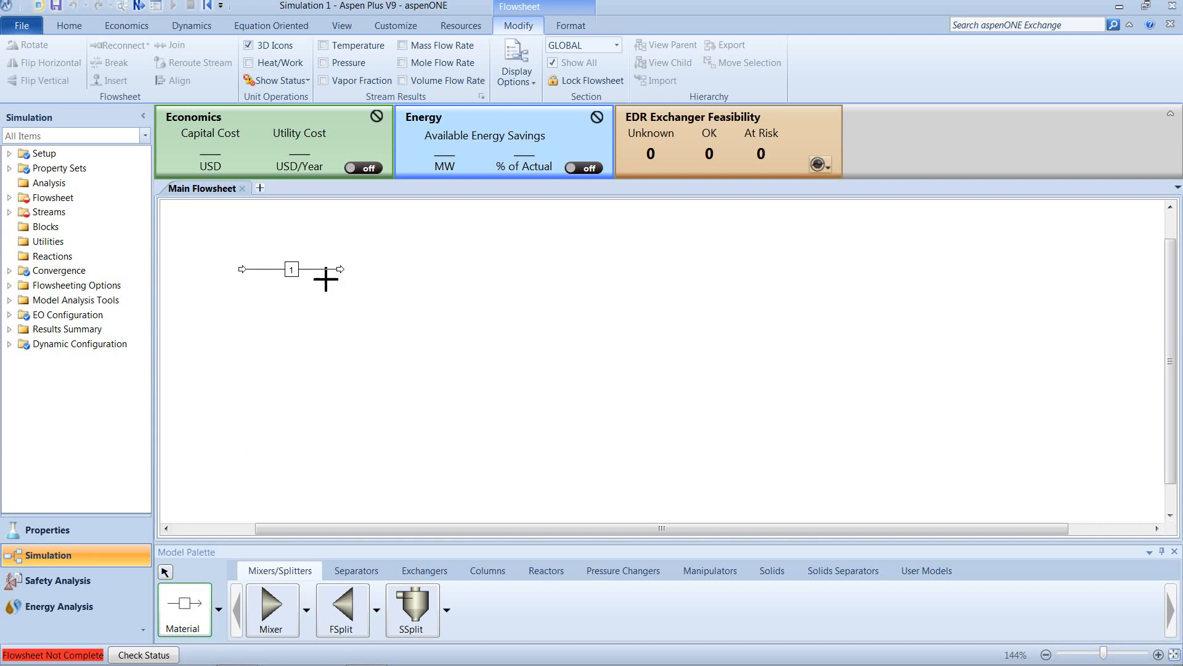
click(167, 573)
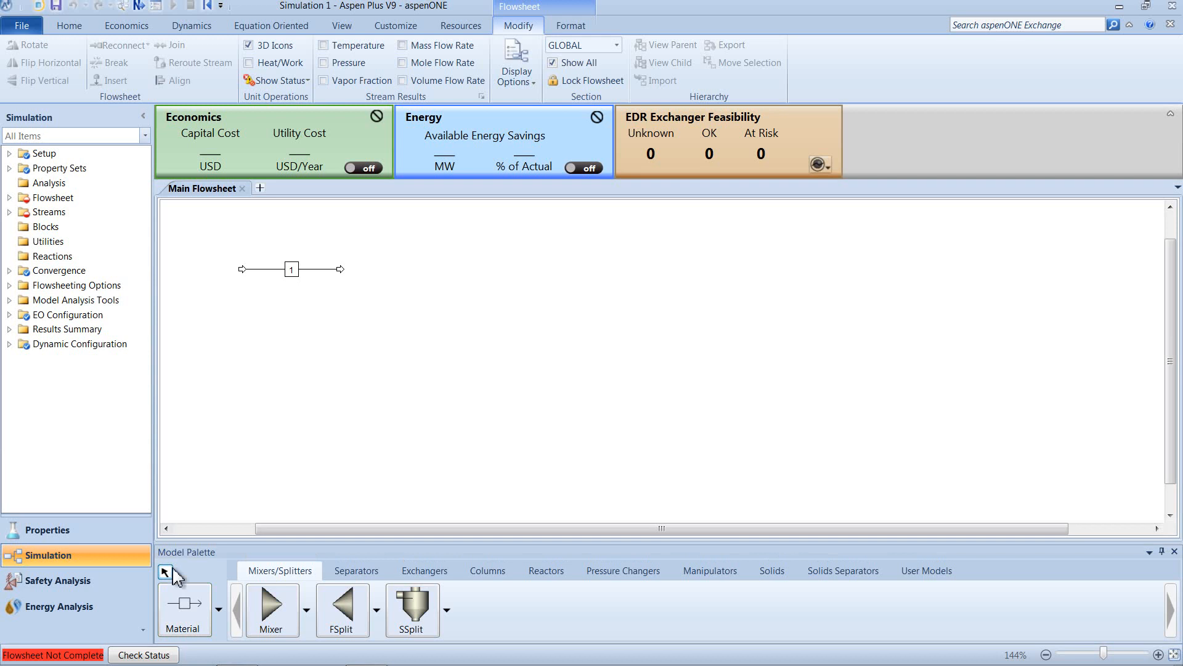
click(293, 275)
click(293, 275)
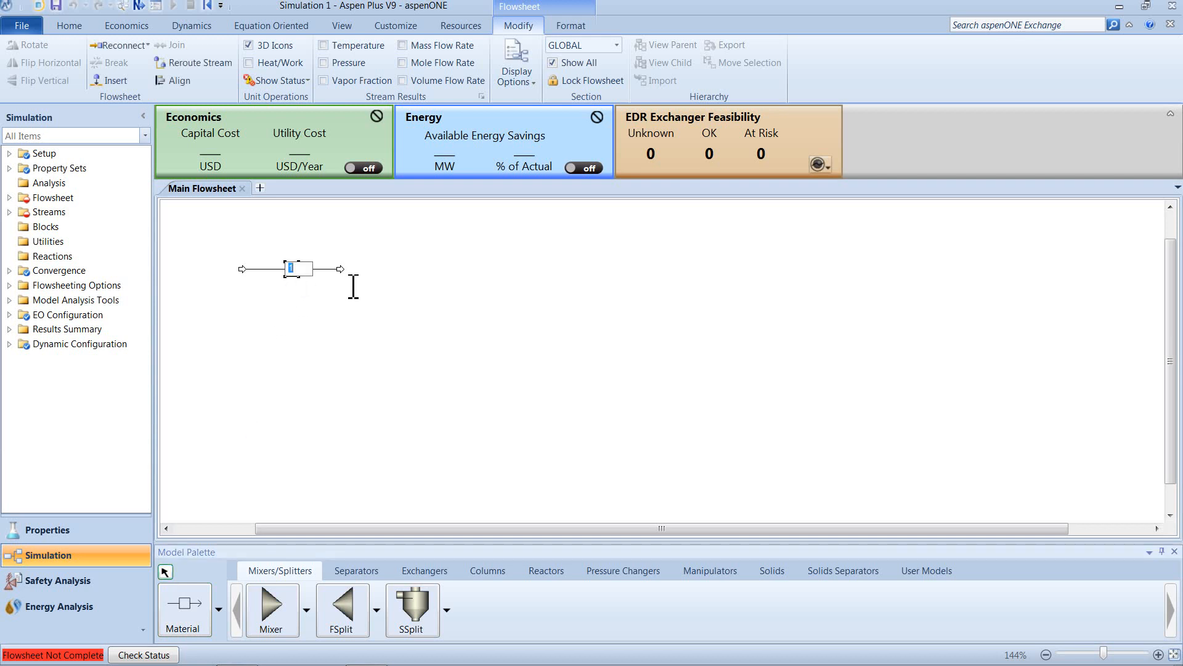
text(STEAM)
click(368, 317)
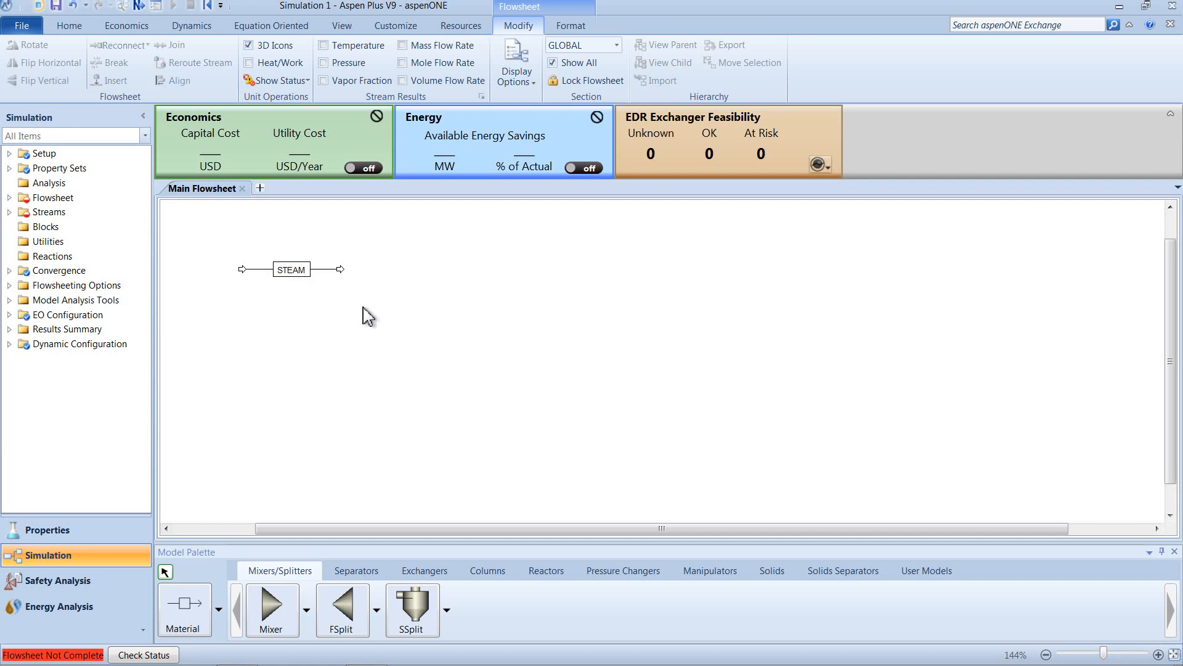
- In the STEAM stream's input, set the total flow basis to Mass and the flow rate to 1340 tonne/hr
right_click(319, 270)
click(333, 285)
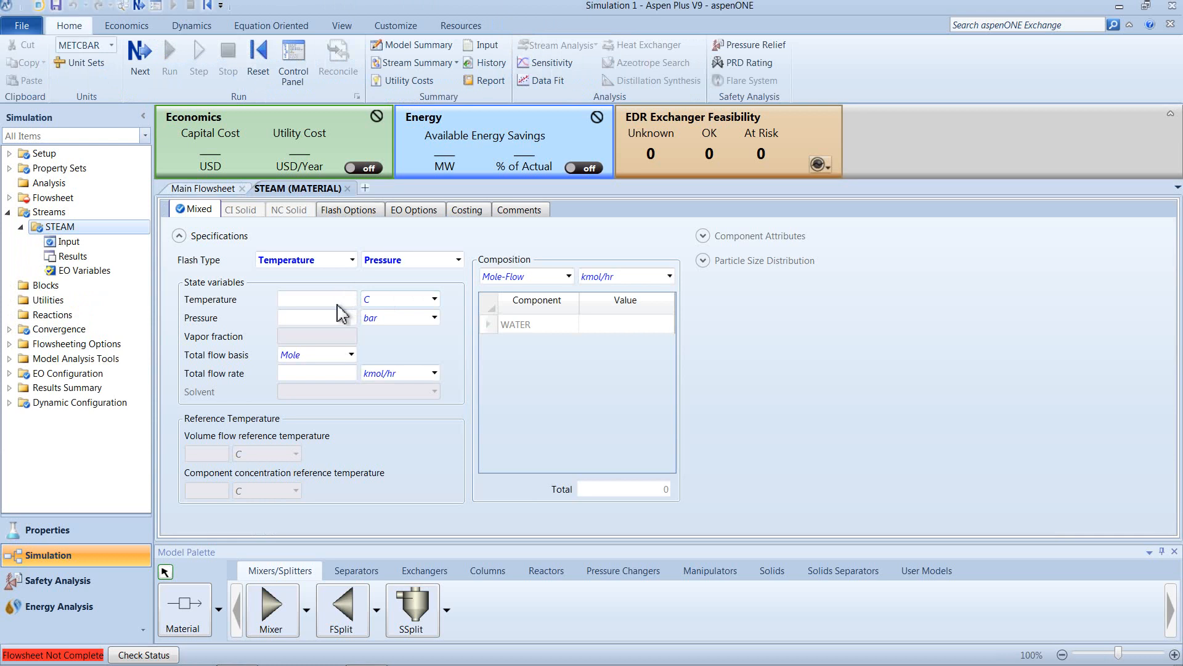
click(338, 302)
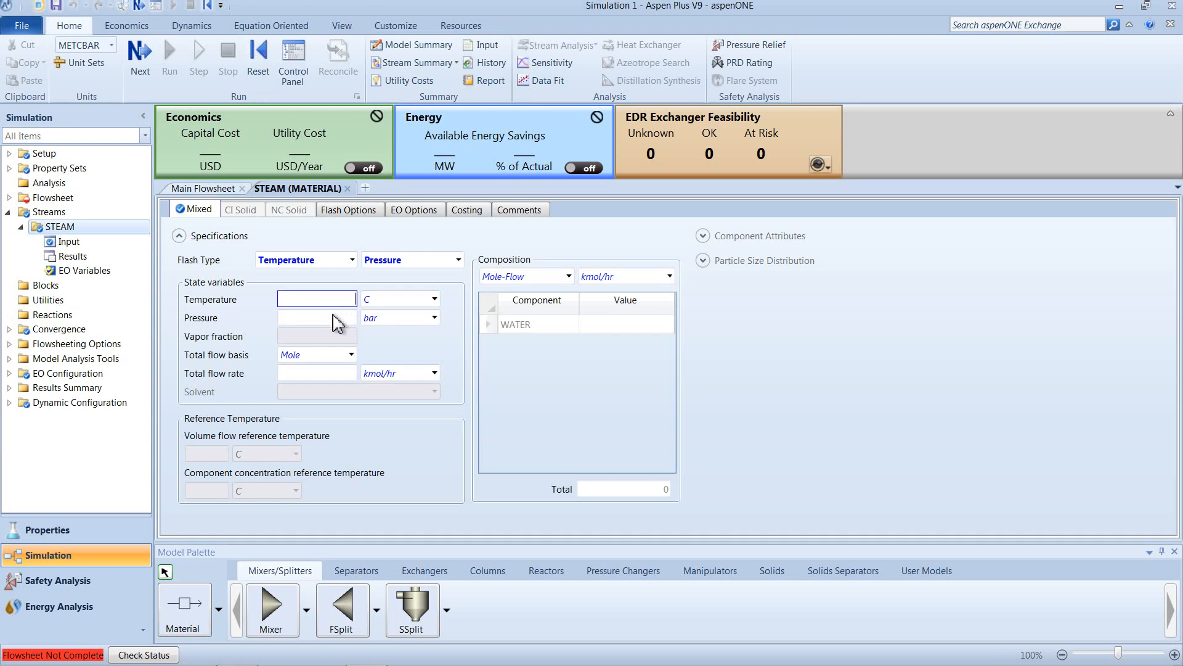
click(352, 354)
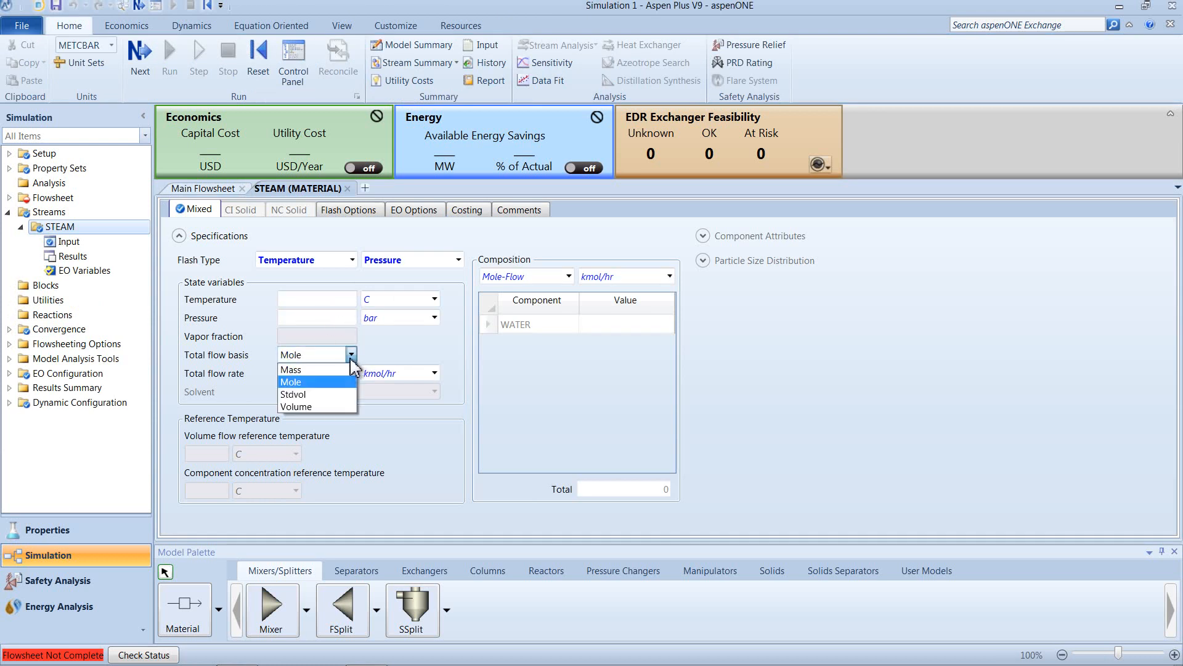
click(308, 381)
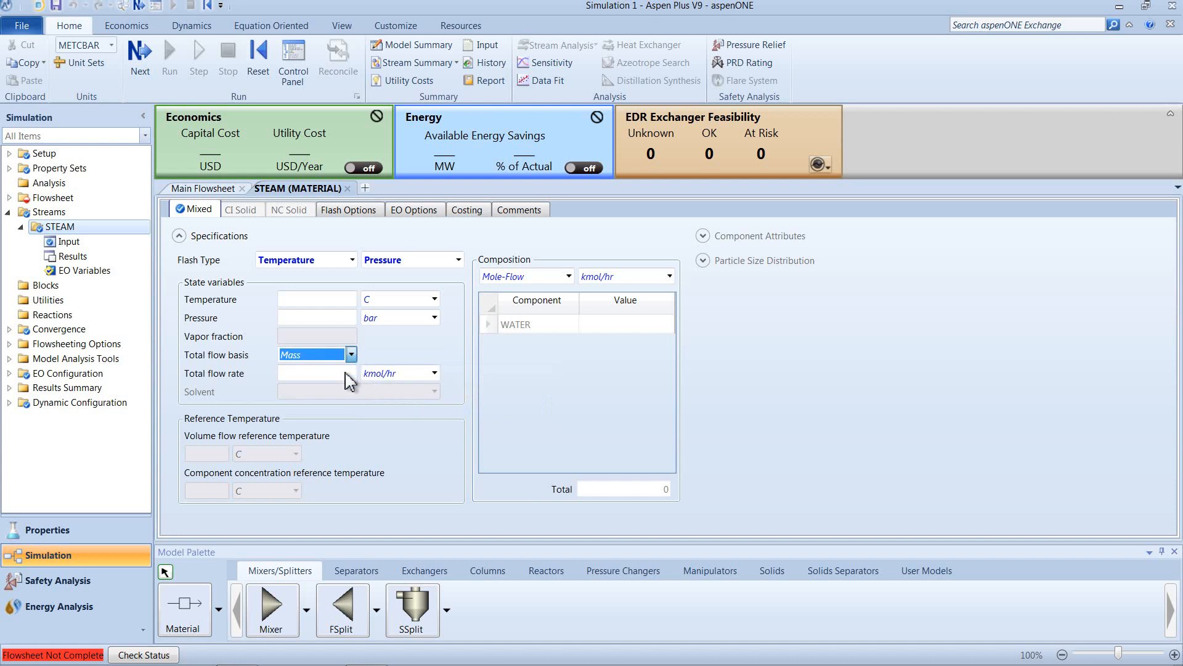
click(434, 374)
drag(460, 449, 458, 591)
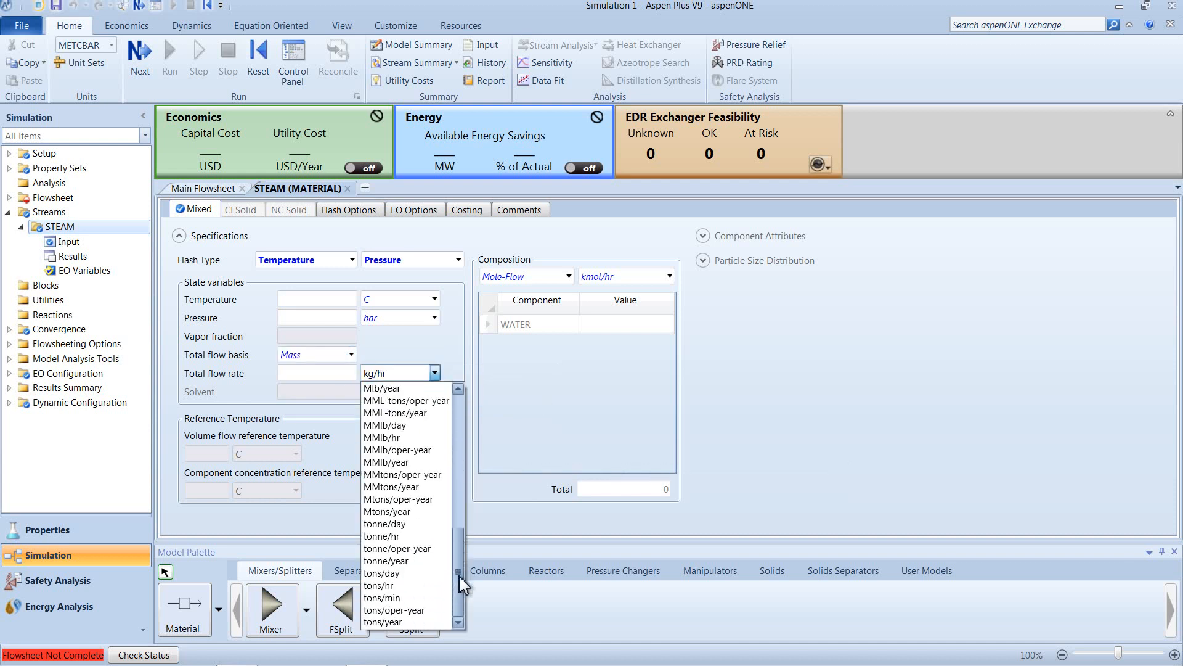
click(395, 548)
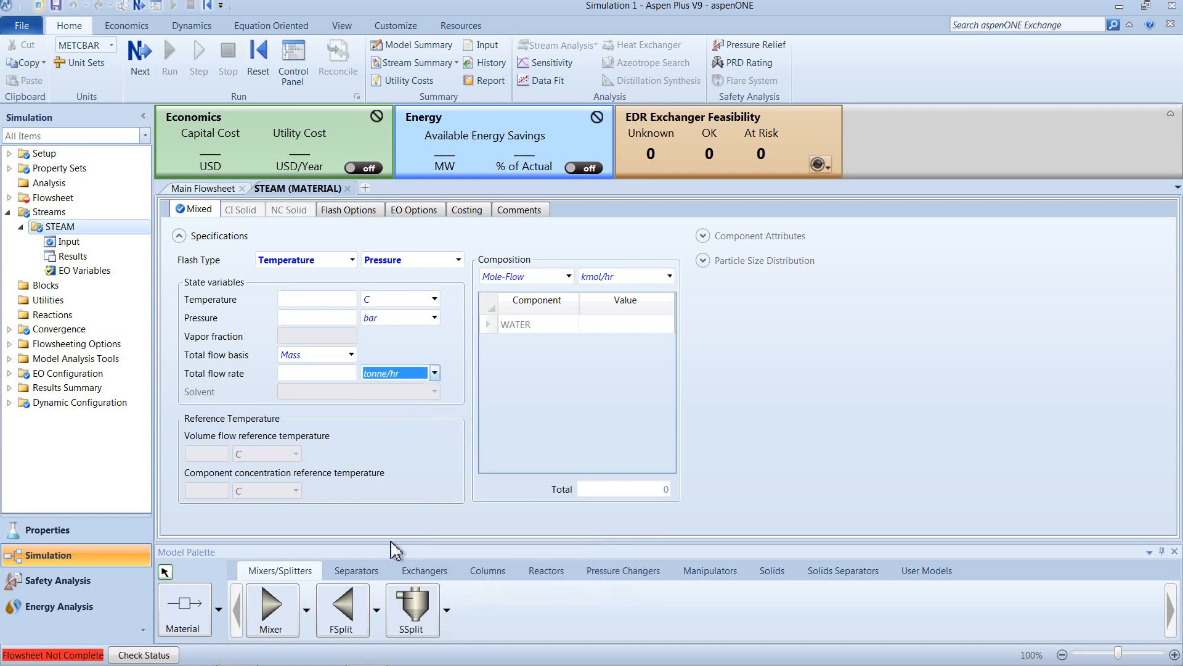
click(323, 373)
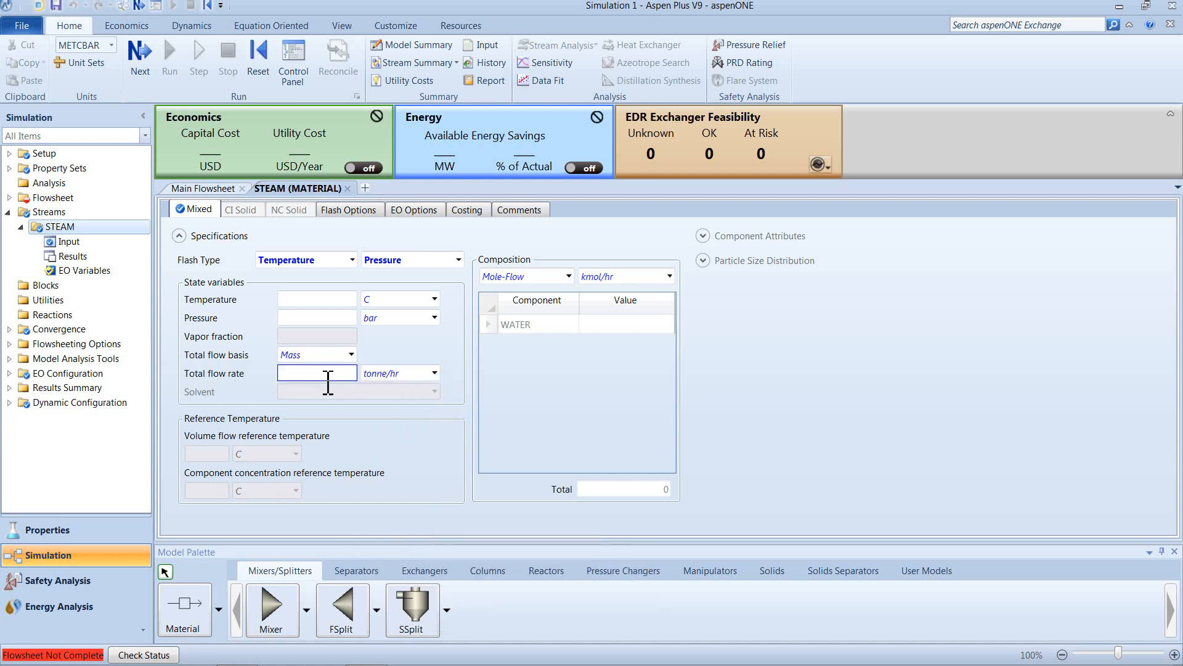
text(1340)
- Specify the STEAM composition as Mass-Frac with a WATER value of 1
click(568, 276)
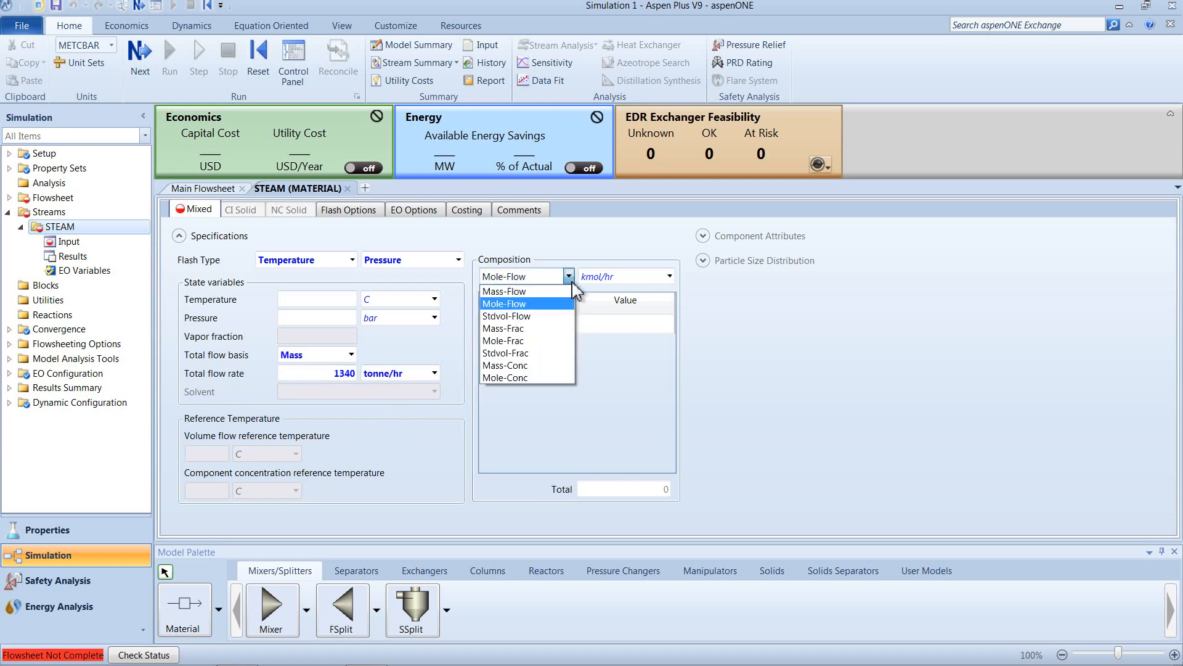
click(549, 330)
click(598, 336)
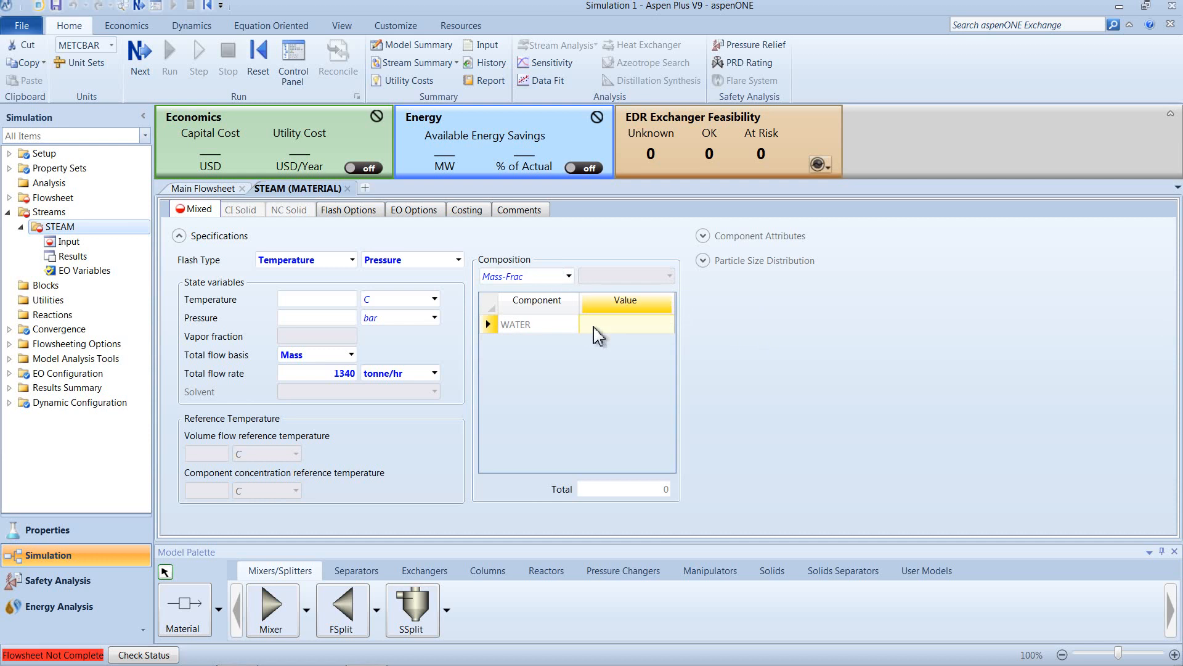
text(1)
key(Return)
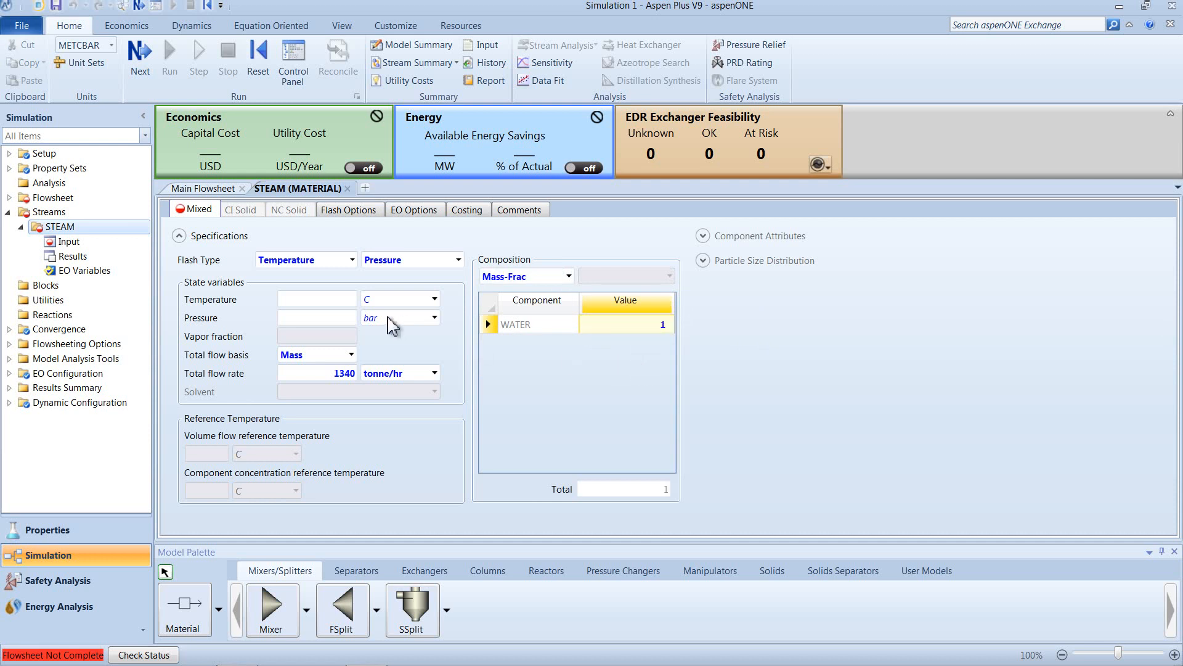
- Set the STEAM pressure to 4 bar and change the flash type to Vapor Fraction and Pressure with a vapor fraction of 1
click(322, 320)
text(4)
key(Tab)
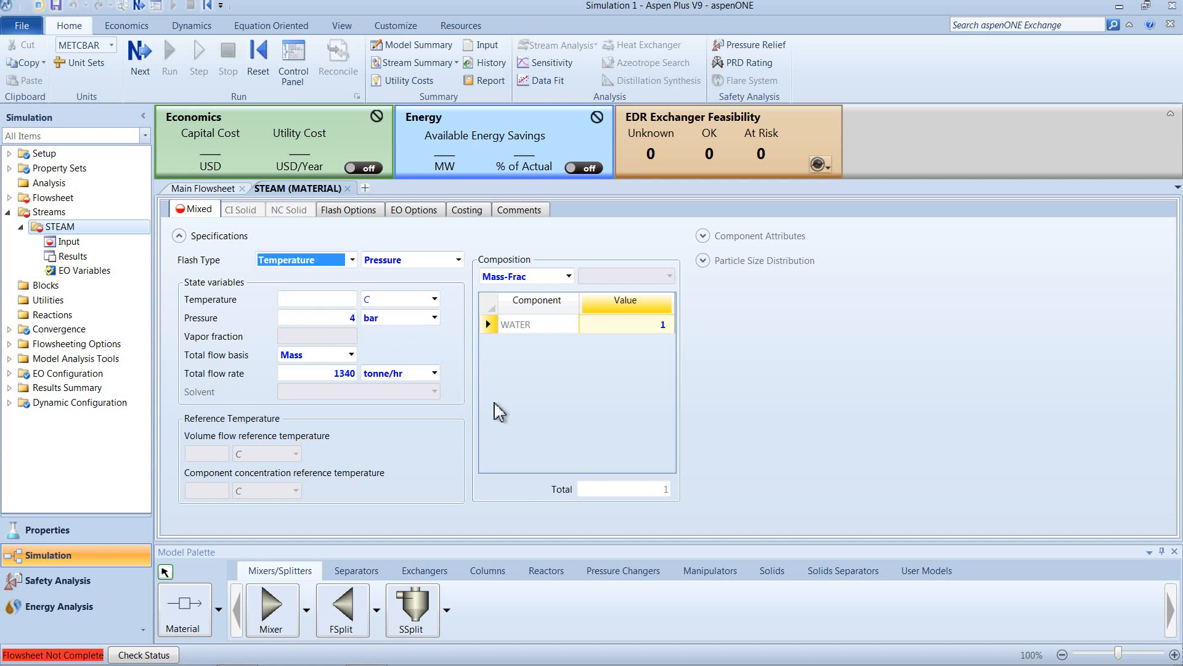
click(351, 262)
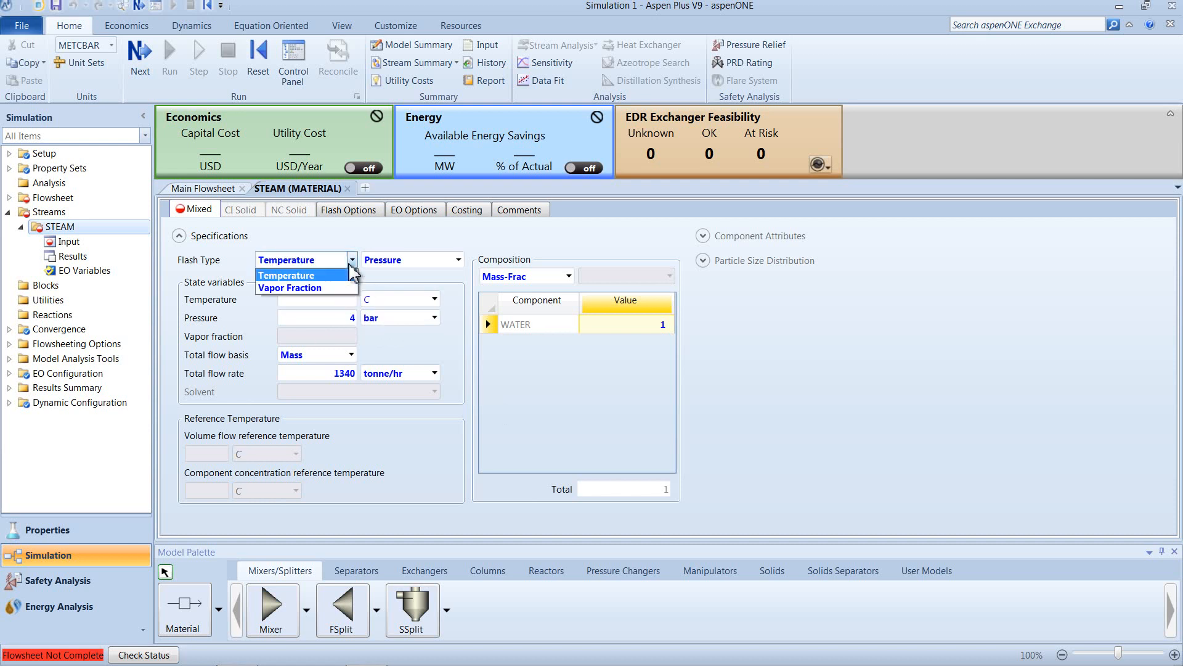
click(326, 289)
click(343, 338)
text(1)
key(Return)
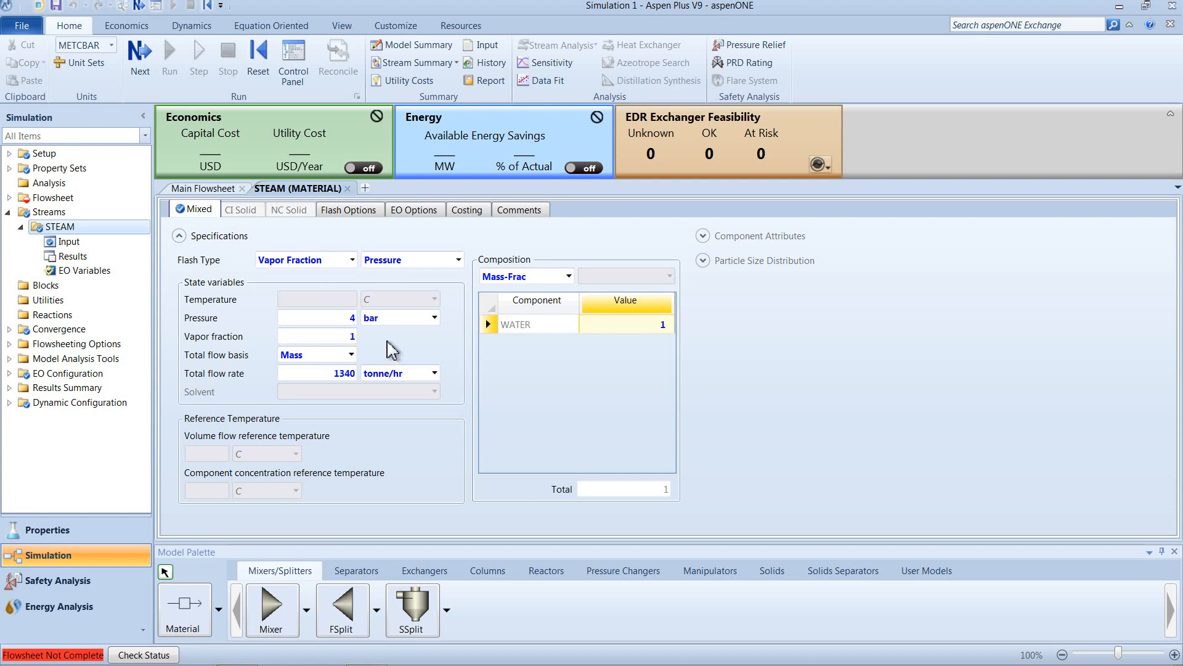
- Place a Compr block on the main flowsheet just below the outlet end of the STEAM stream
click(209, 190)
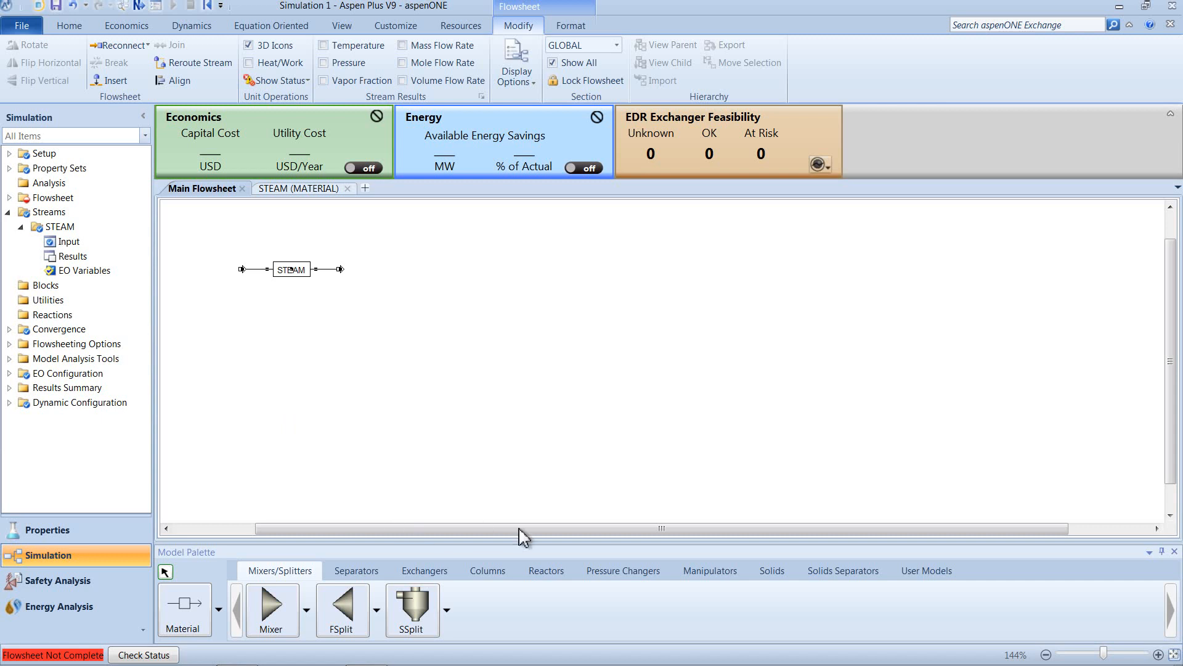
click(625, 576)
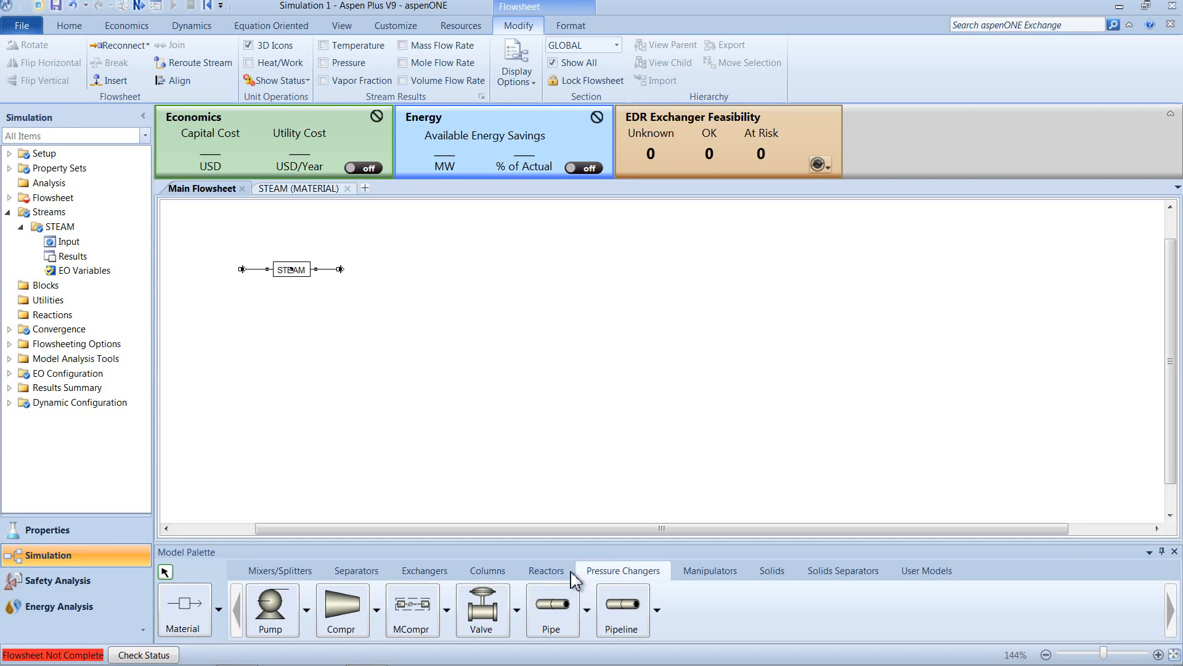
click(338, 611)
click(373, 305)
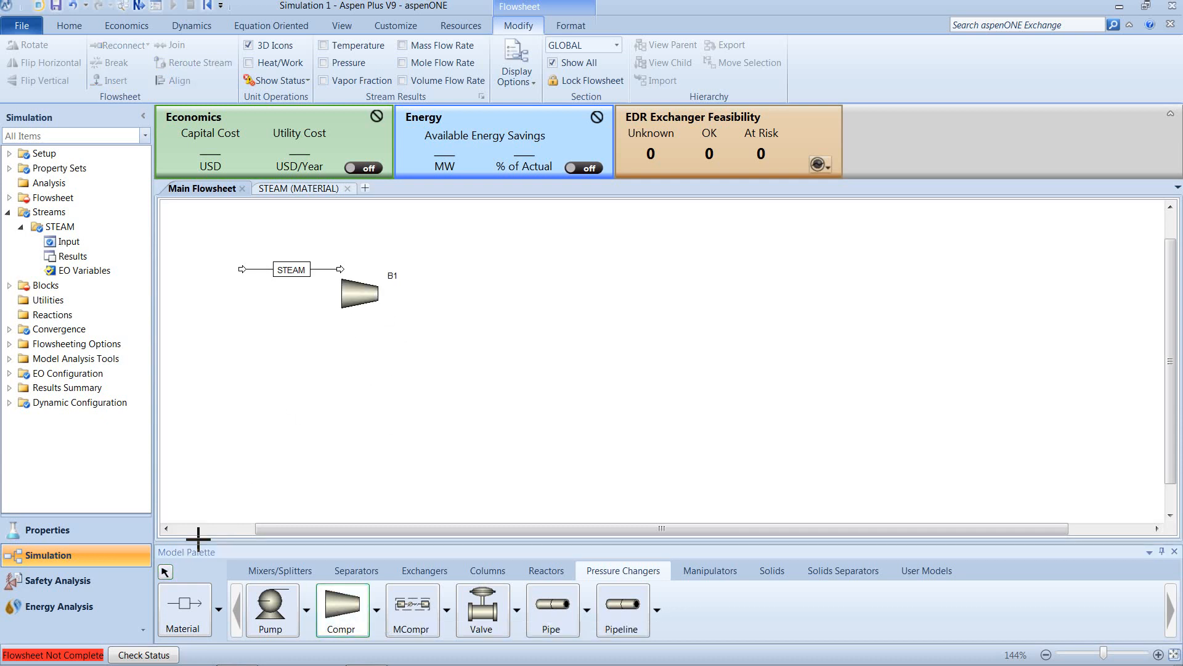
click(165, 573)
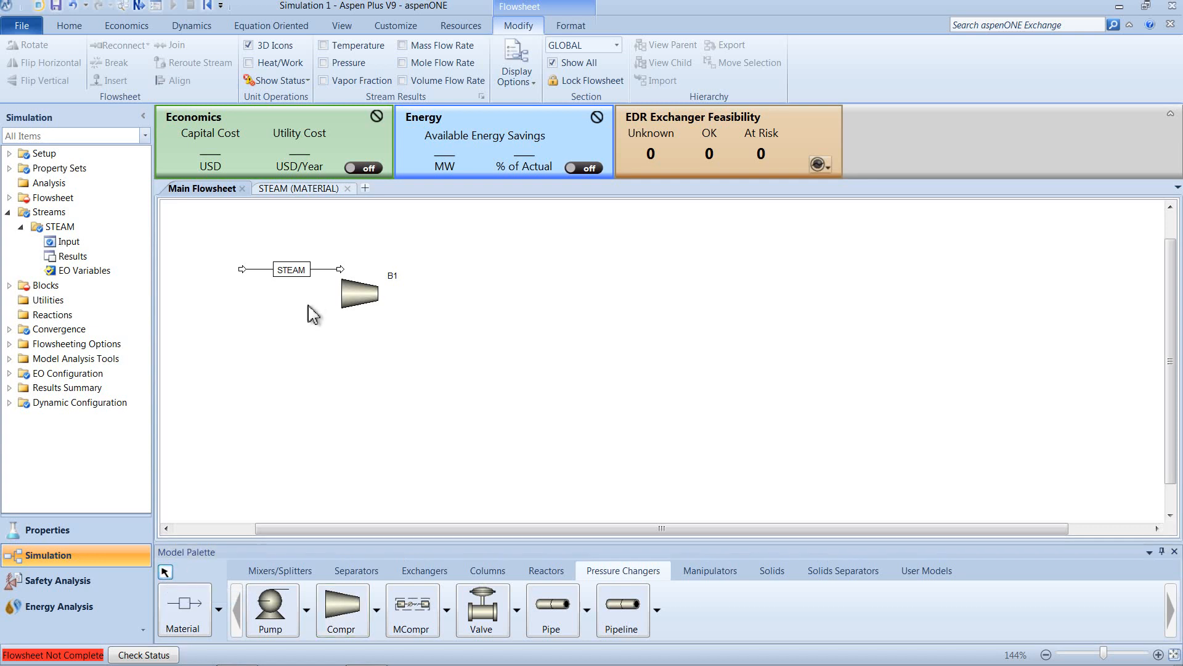
- Reconnect the destination of the STEAM stream to the inlet of the compressor block
right_click(317, 270)
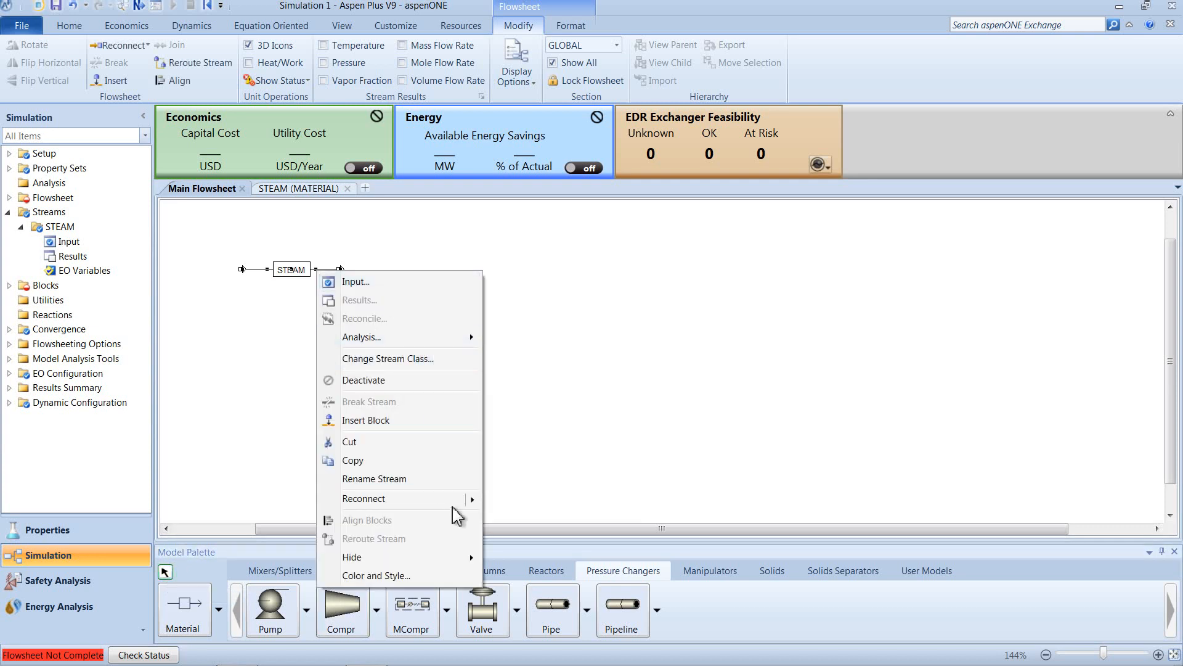
click(498, 501)
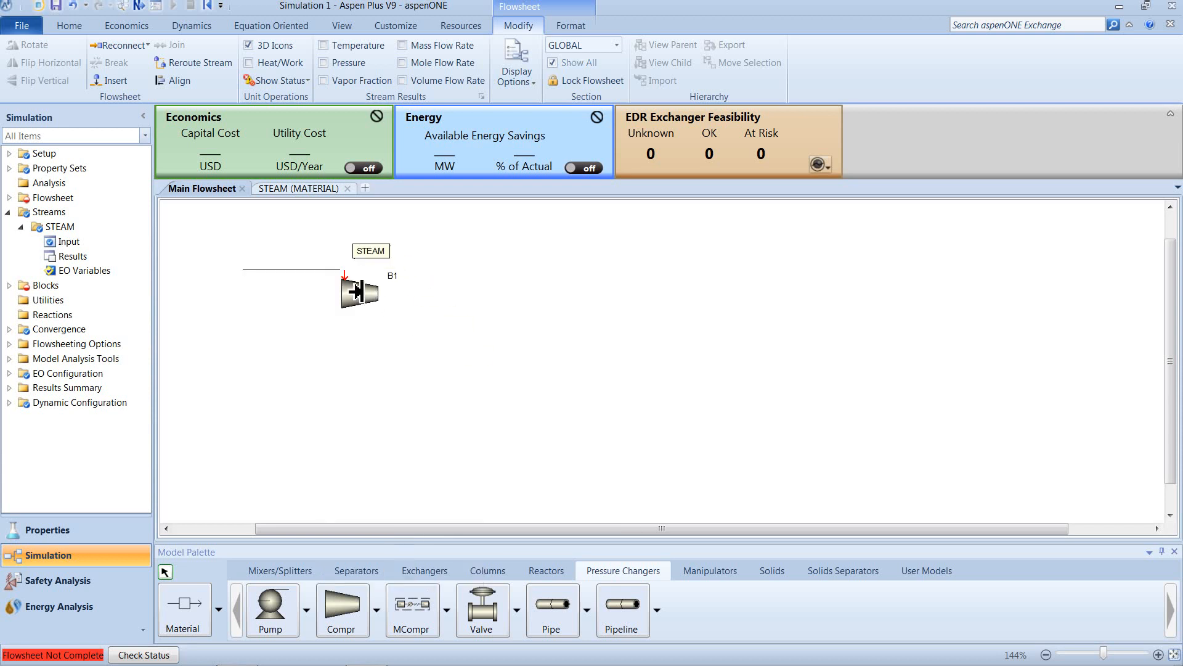
click(346, 272)
- Draw a material outlet stream from the compressor block's discharge port
click(184, 607)
click(388, 320)
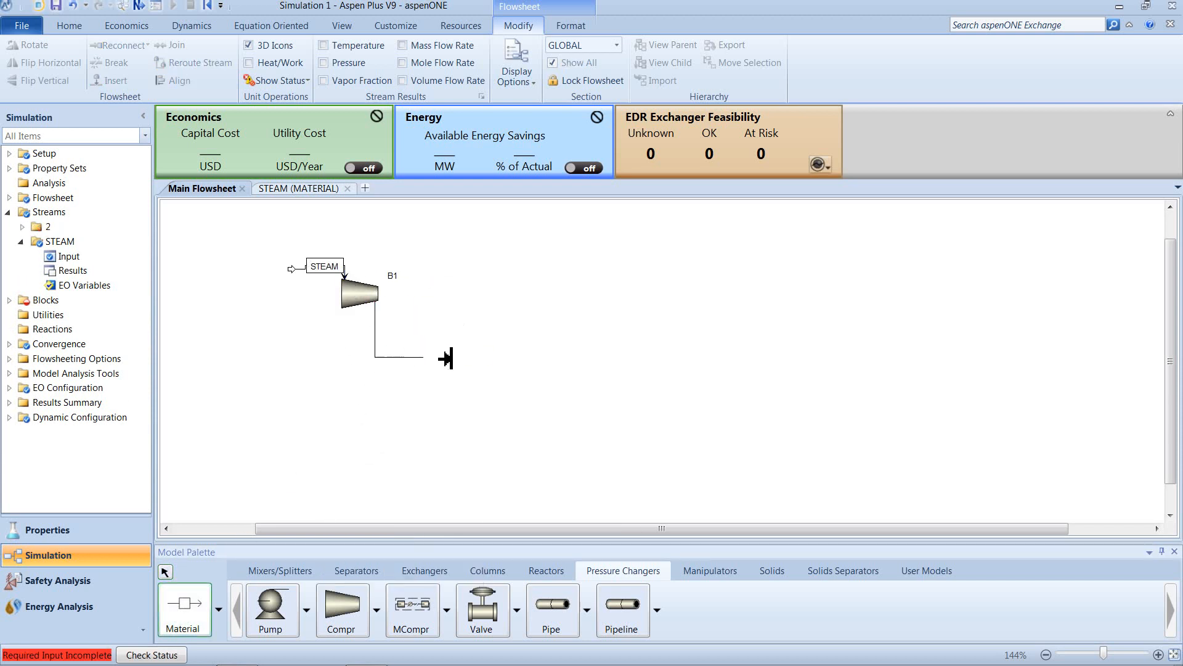
click(435, 322)
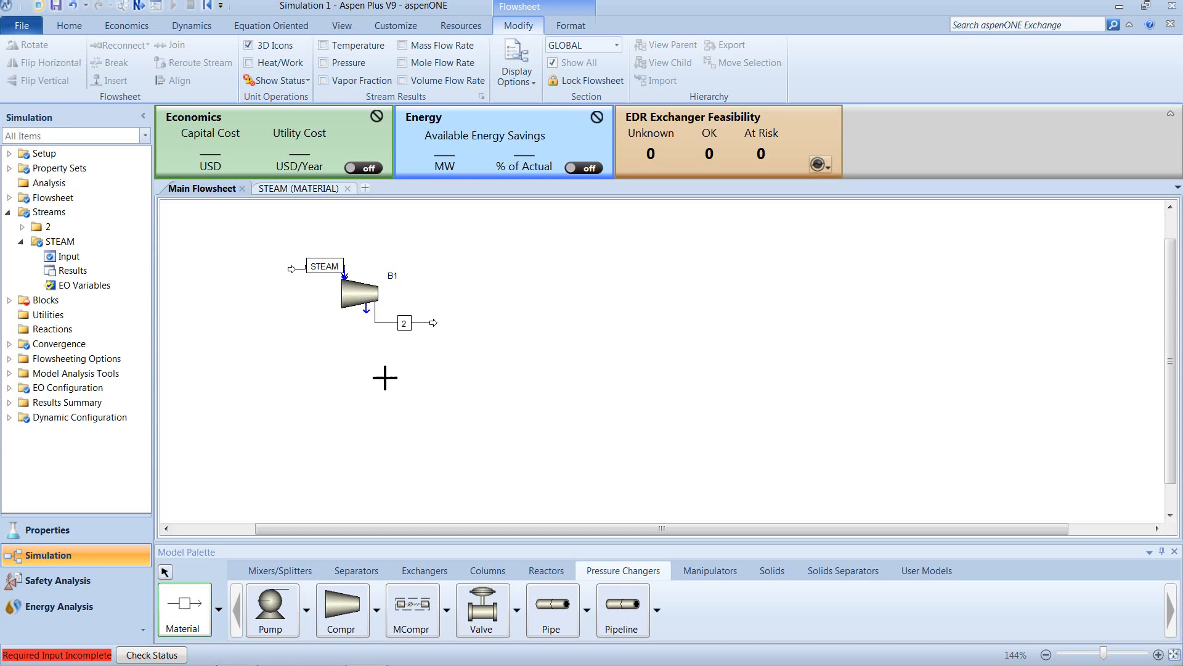
- Open the input of block B1 and set its model to Turbine with the Isentropic type
click(166, 572)
click(357, 305)
right_click(357, 306)
click(358, 305)
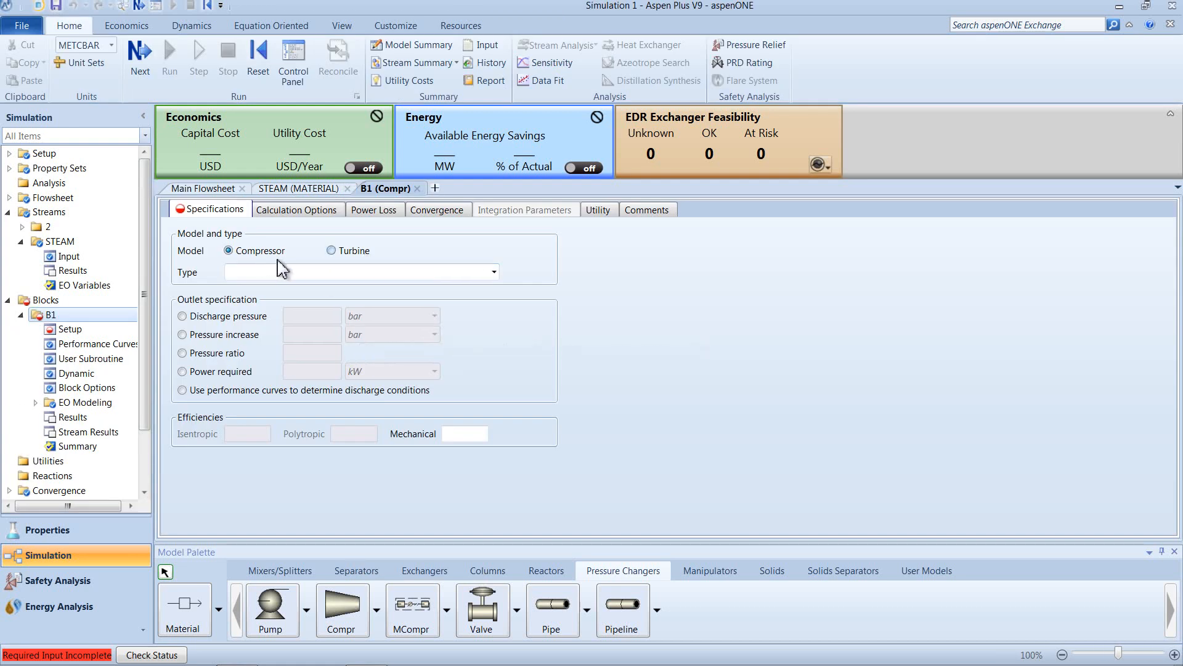
click(353, 253)
click(494, 272)
click(491, 289)
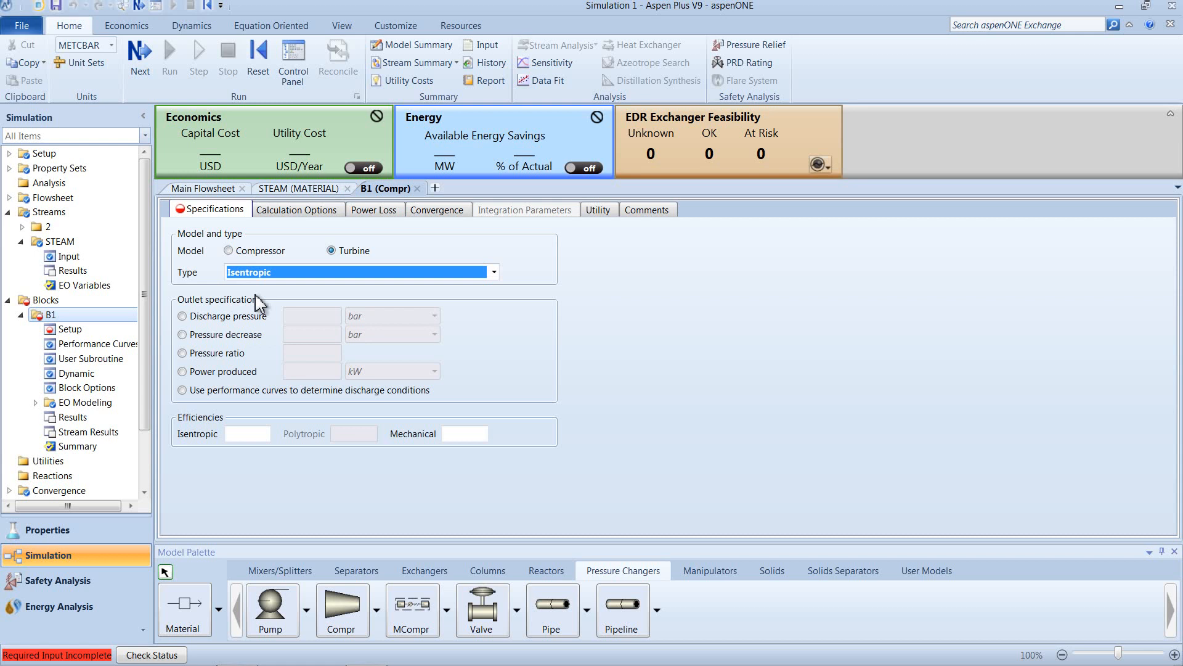
- Set the turbine's isentropic efficiency to 0.8 and its mechanical efficiency to 0.85
click(264, 435)
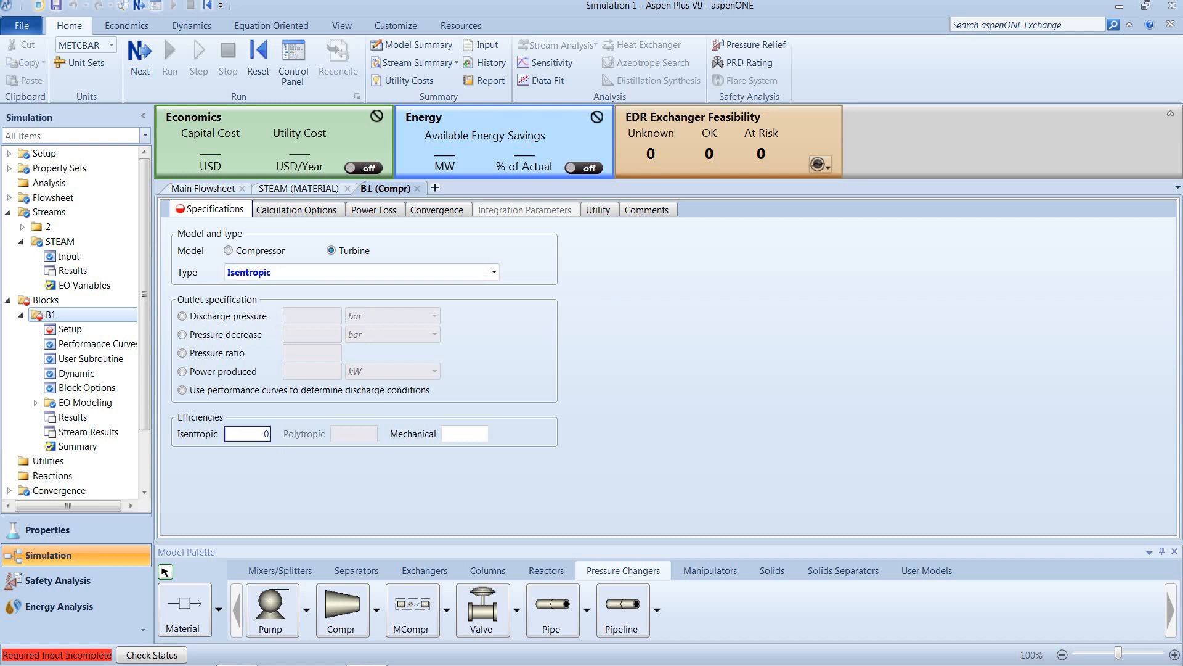
click(463, 435)
text(0.85)
key(Return)
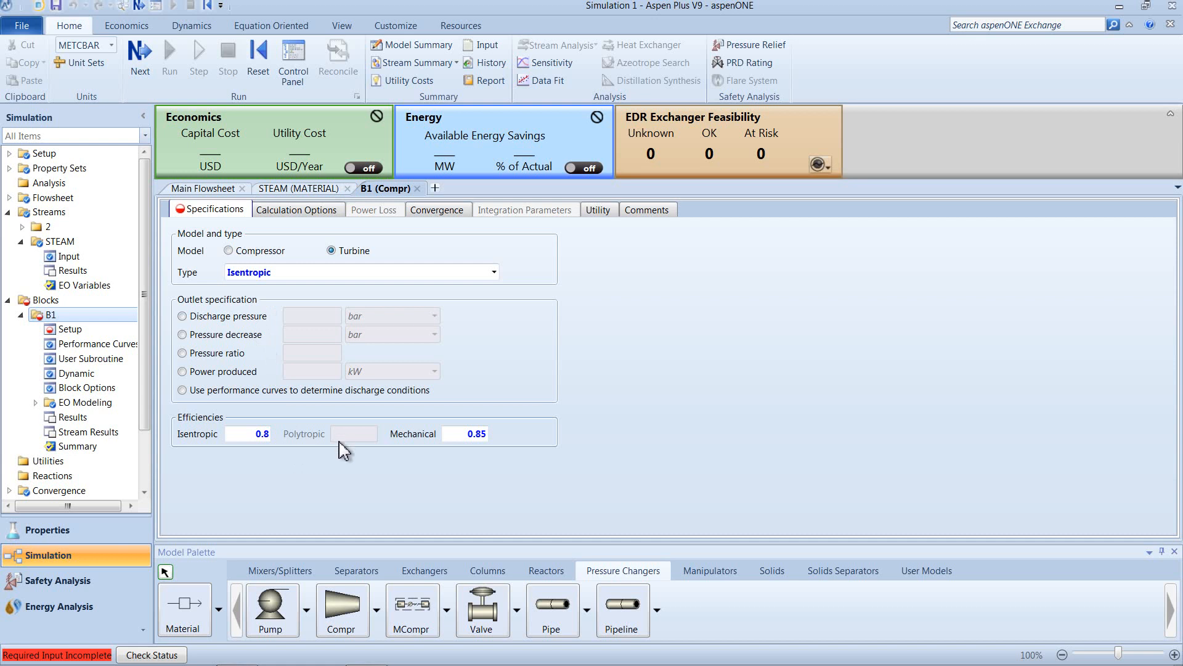
- Check the turbine outlet table in the Word lab document, and set the B1 discharge pressure to 2 bar back in Aspen Plus
mouse_move(441, 659)
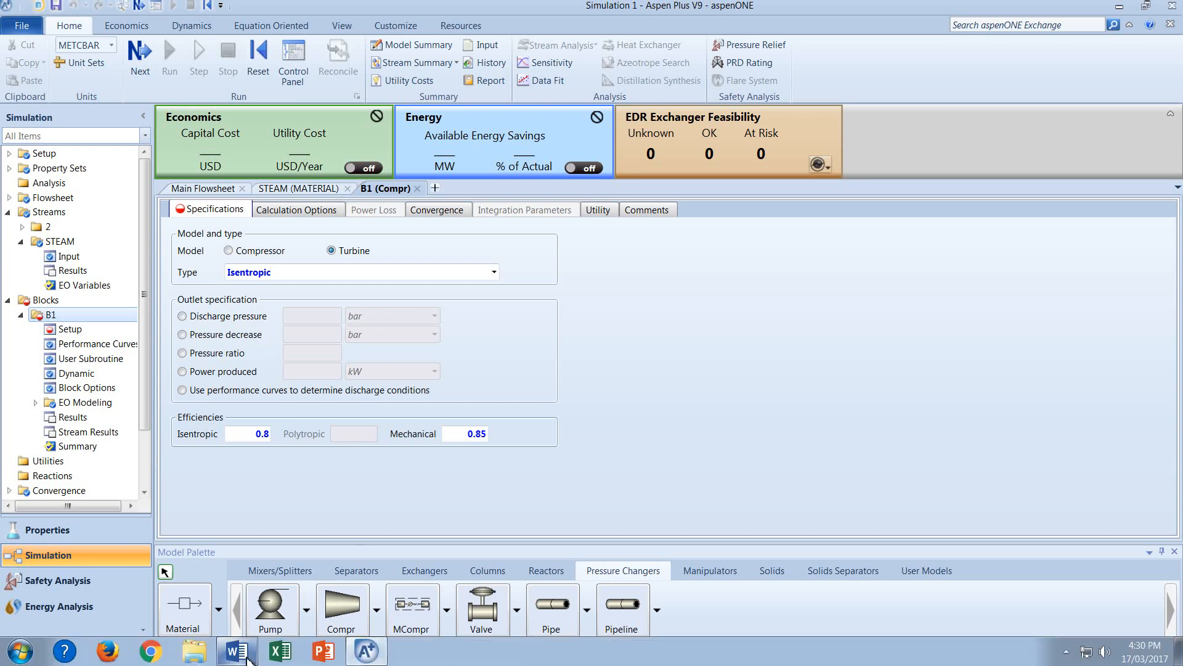
key(alt+Tab)
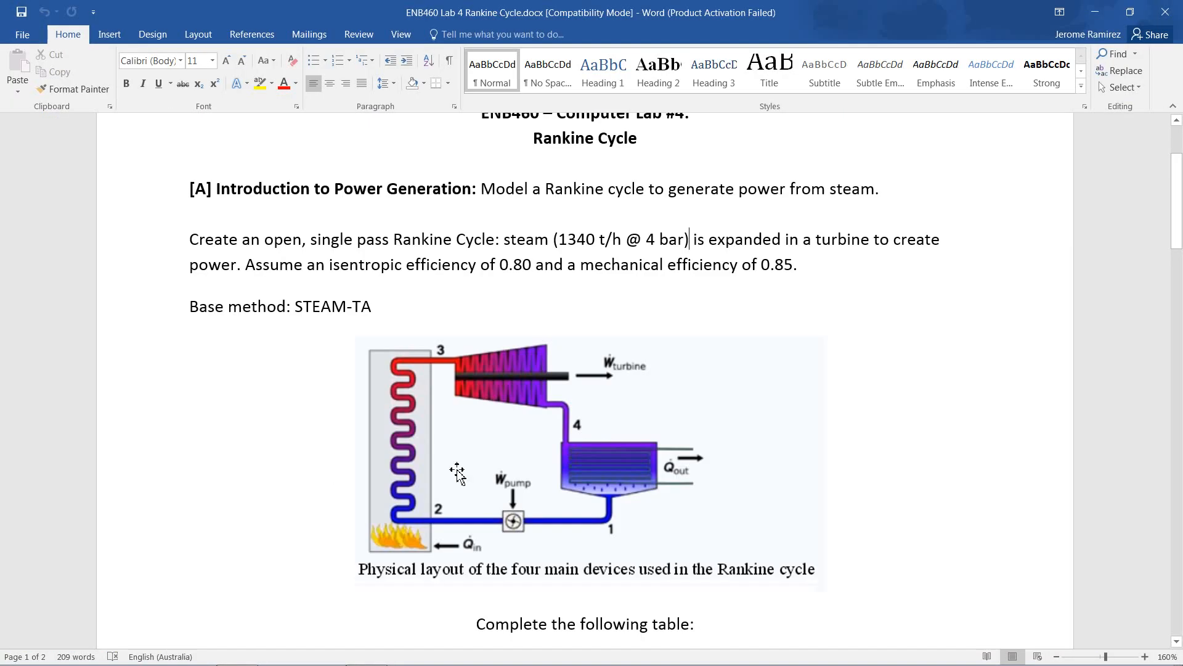
scroll(258, 487, down, 3)
scroll(274, 492, down, 1)
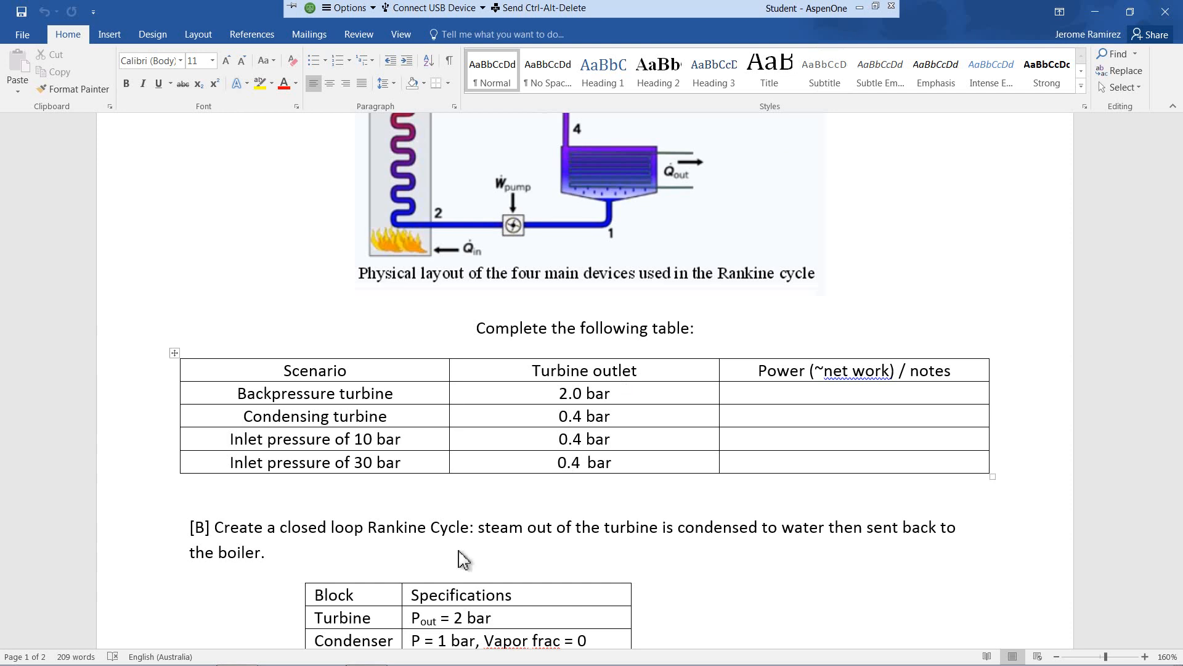
click(371, 652)
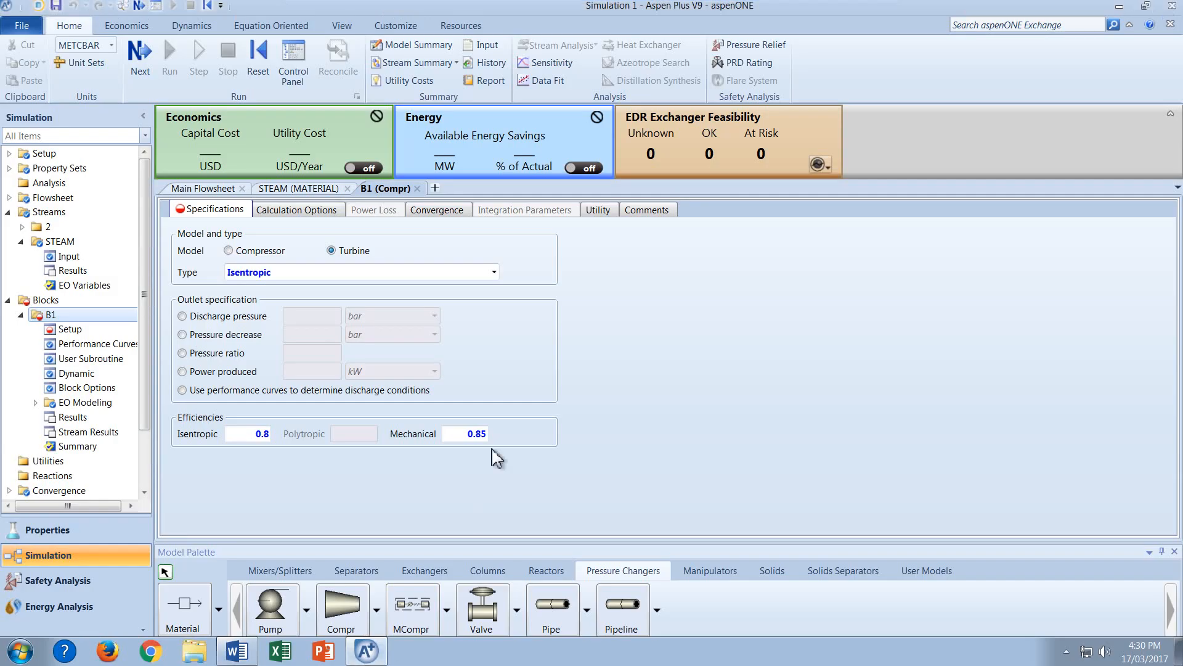
click(240, 320)
click(312, 321)
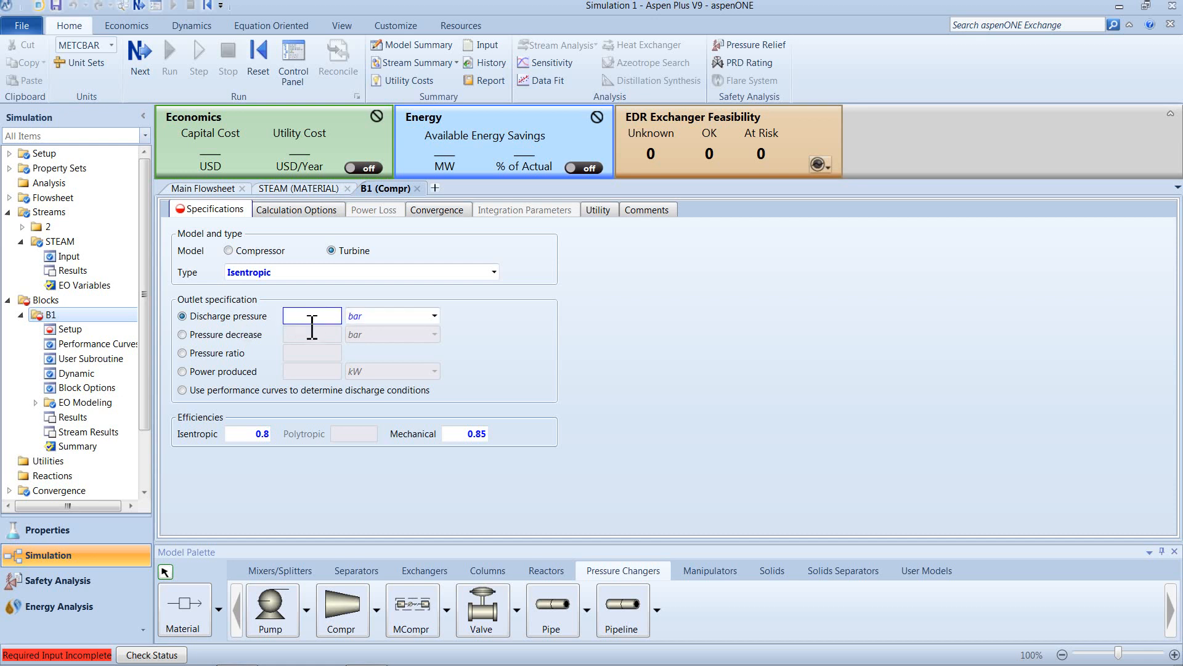
click(495, 327)
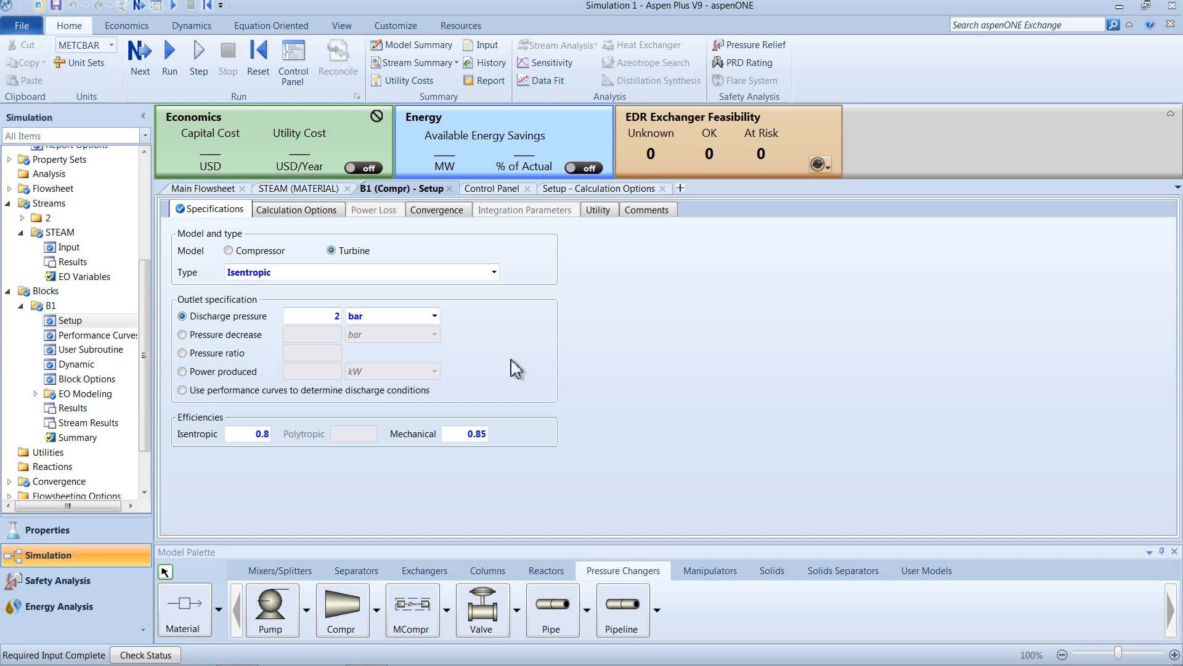
- Set the valid phases in B1's convergence flash parameters to Vapor-Liquid and run the simulation
click(449, 215)
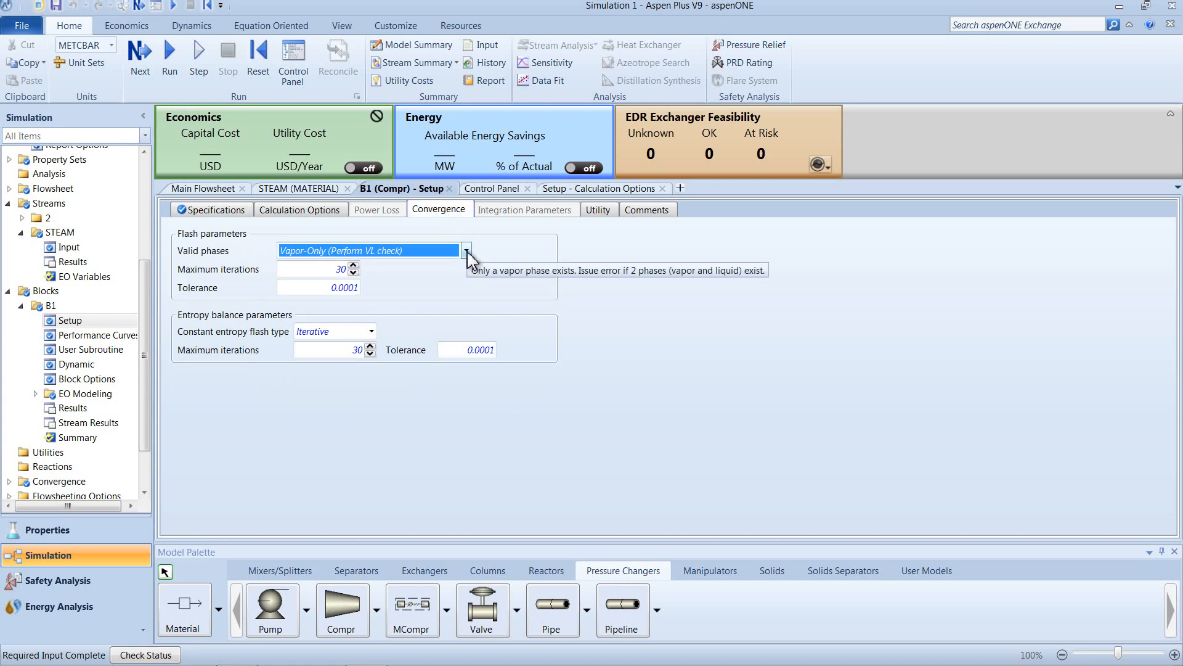
click(466, 251)
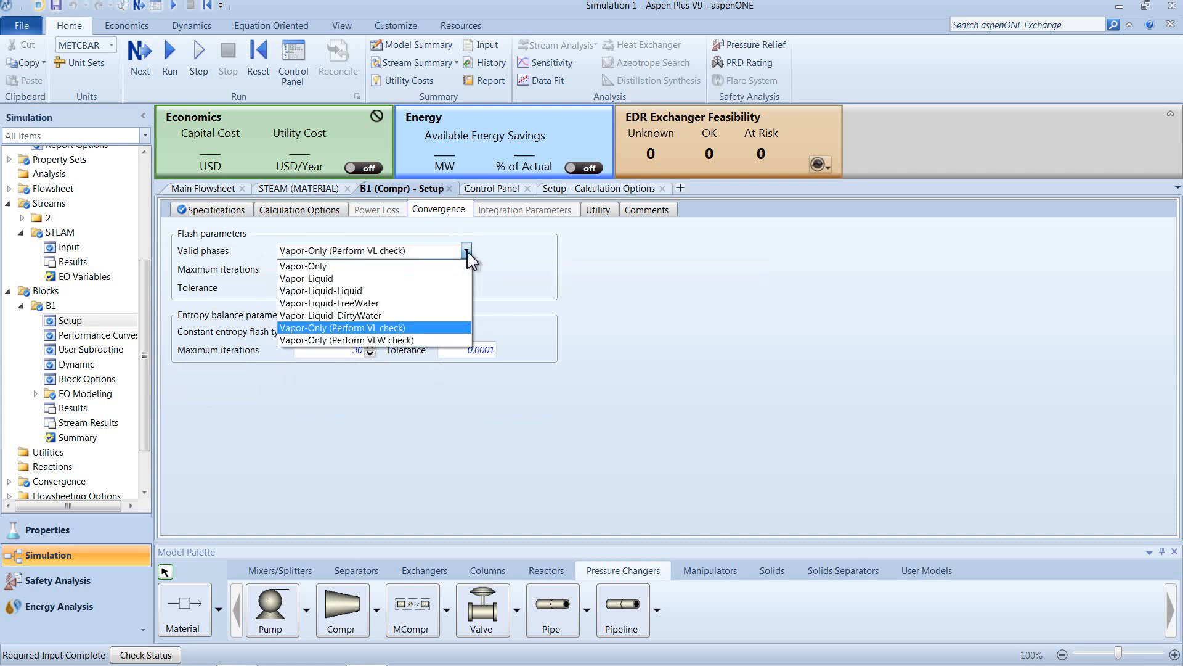
click(439, 279)
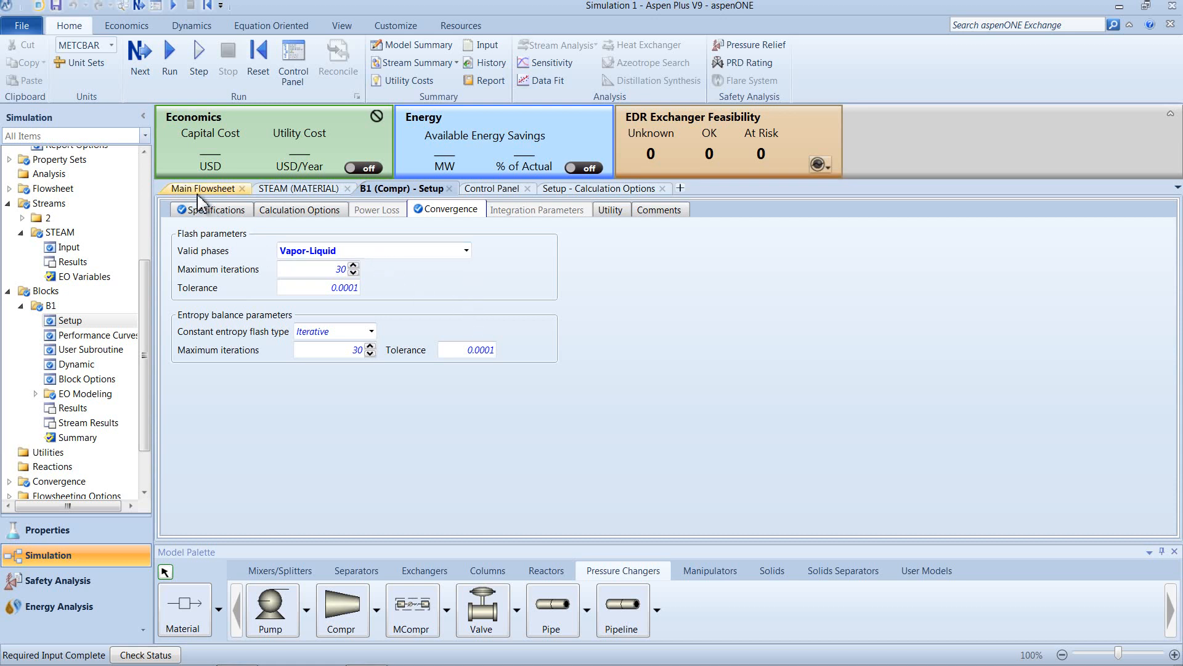
click(138, 72)
click(683, 372)
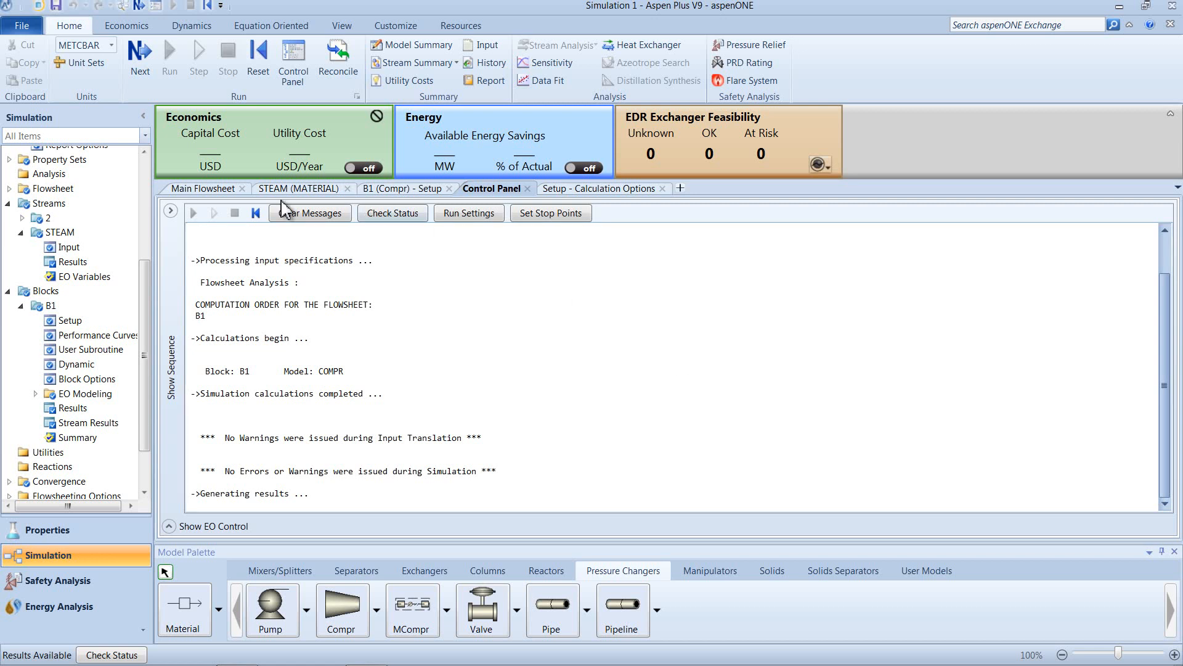
- Show block heat/work and stream temperature and pressure on the main flowsheet, and move the turbine's power label clear of the outlet stream line
click(210, 191)
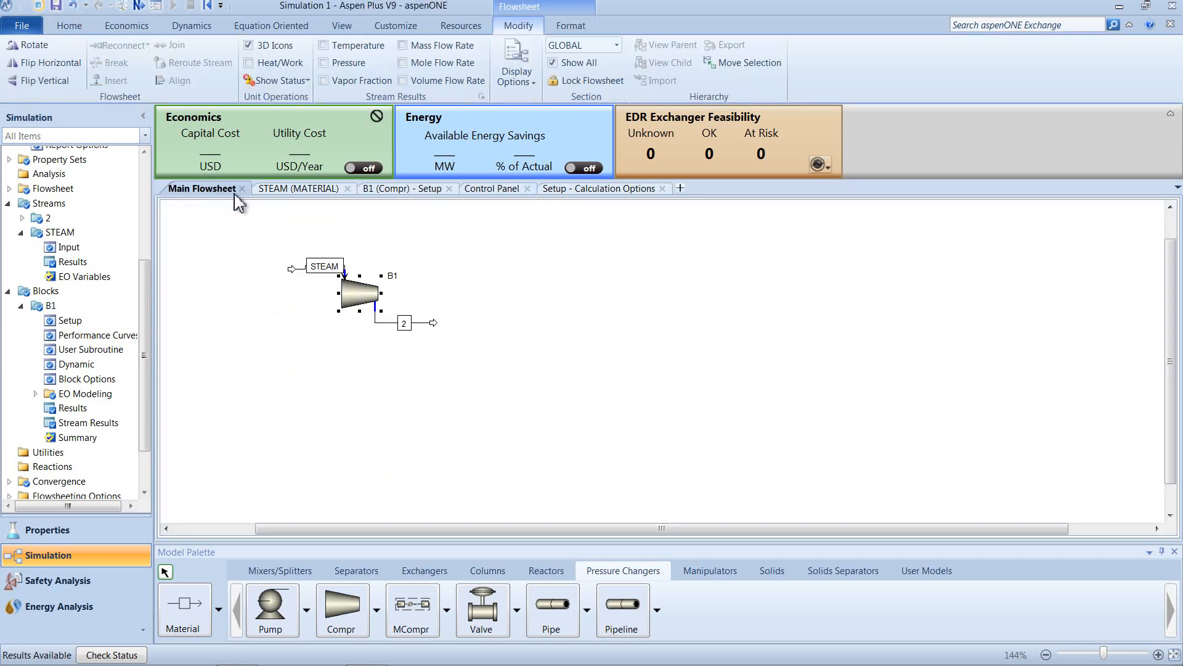
click(482, 97)
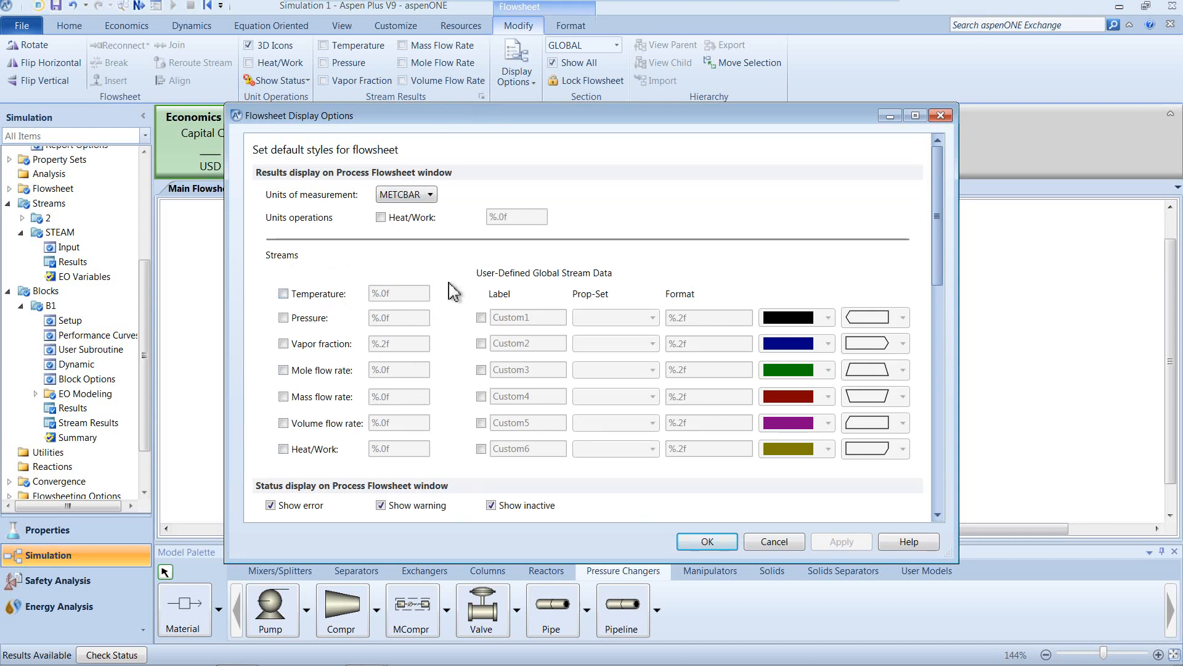
click(410, 219)
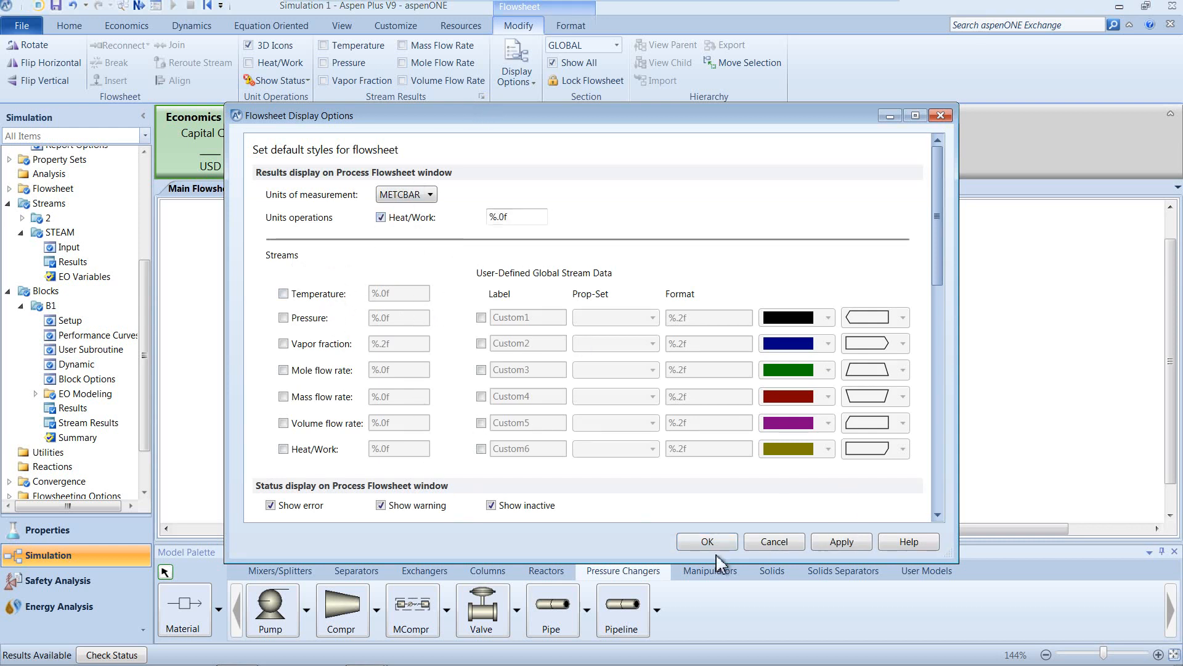
click(284, 295)
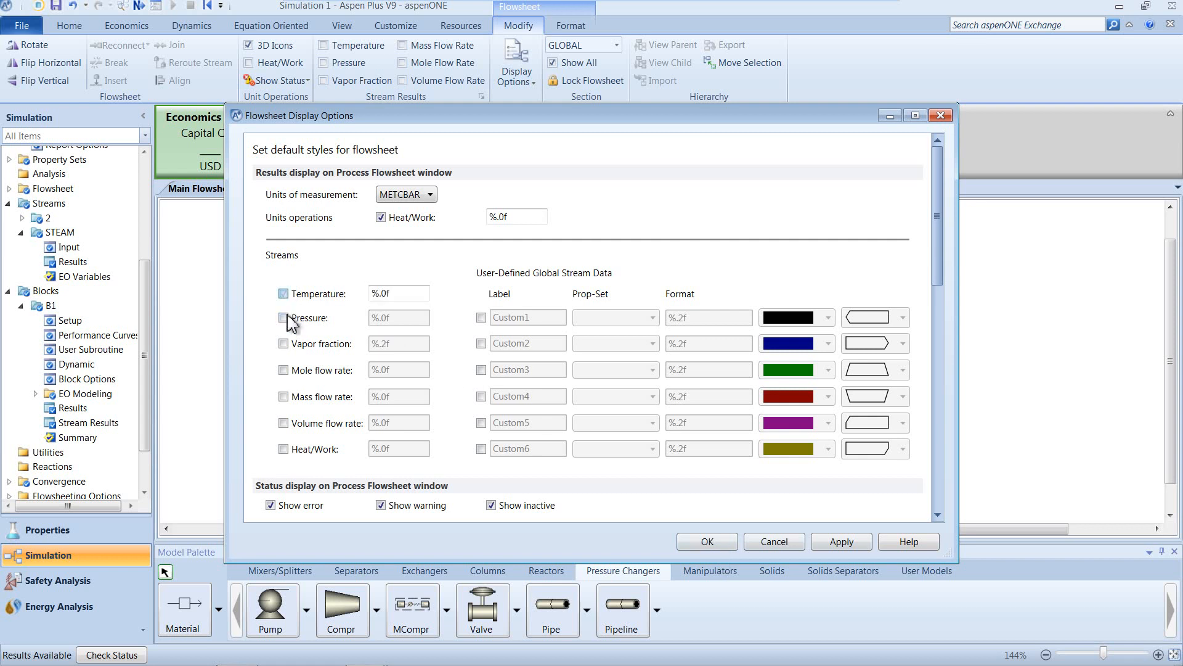
click(284, 318)
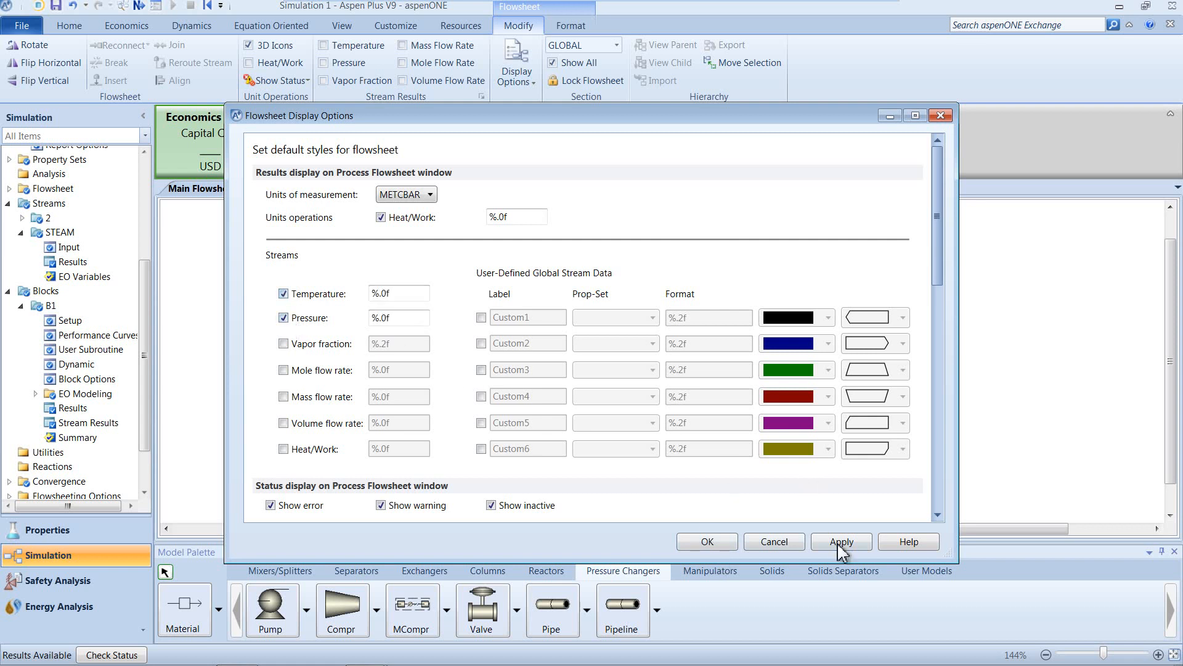
click(709, 545)
click(590, 434)
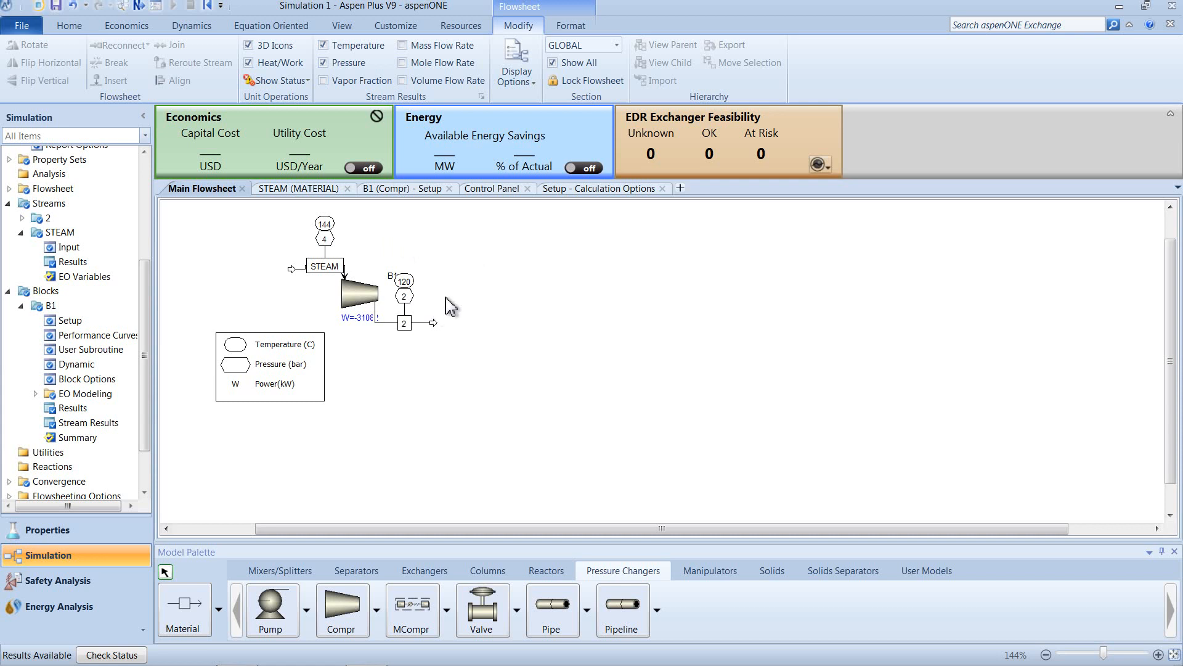
click(348, 321)
drag(346, 324, 325, 329)
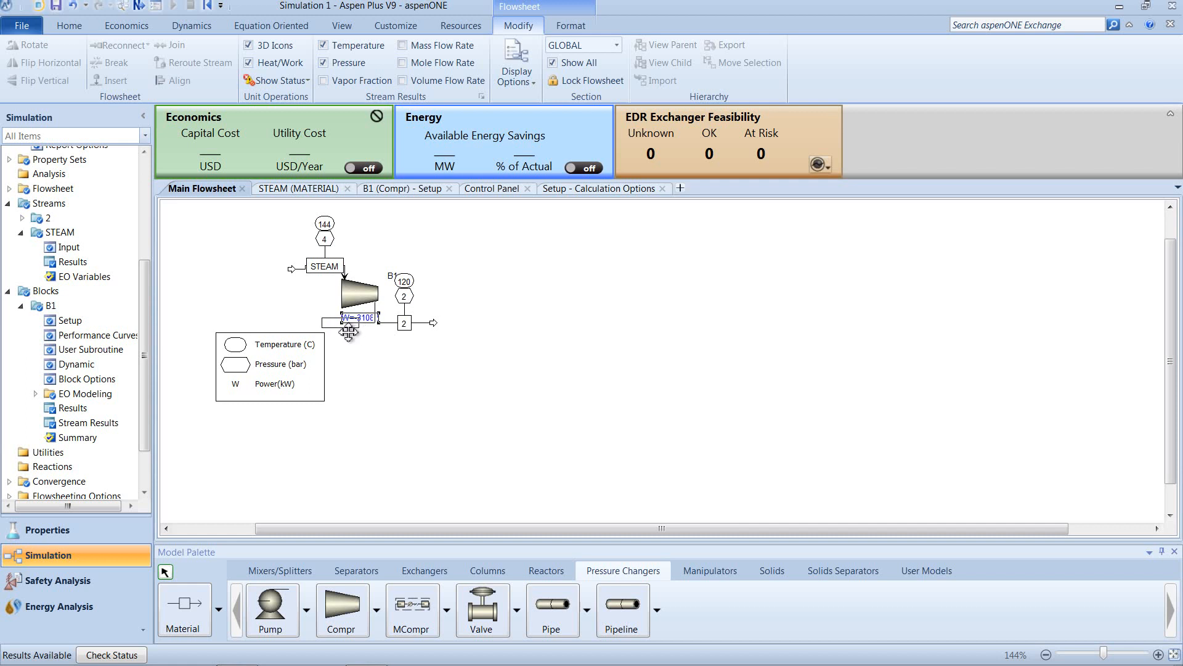
- Look up the net work in the B1 results and enter 31 MW for the backpressure turbine in the Word table
right_click(359, 299)
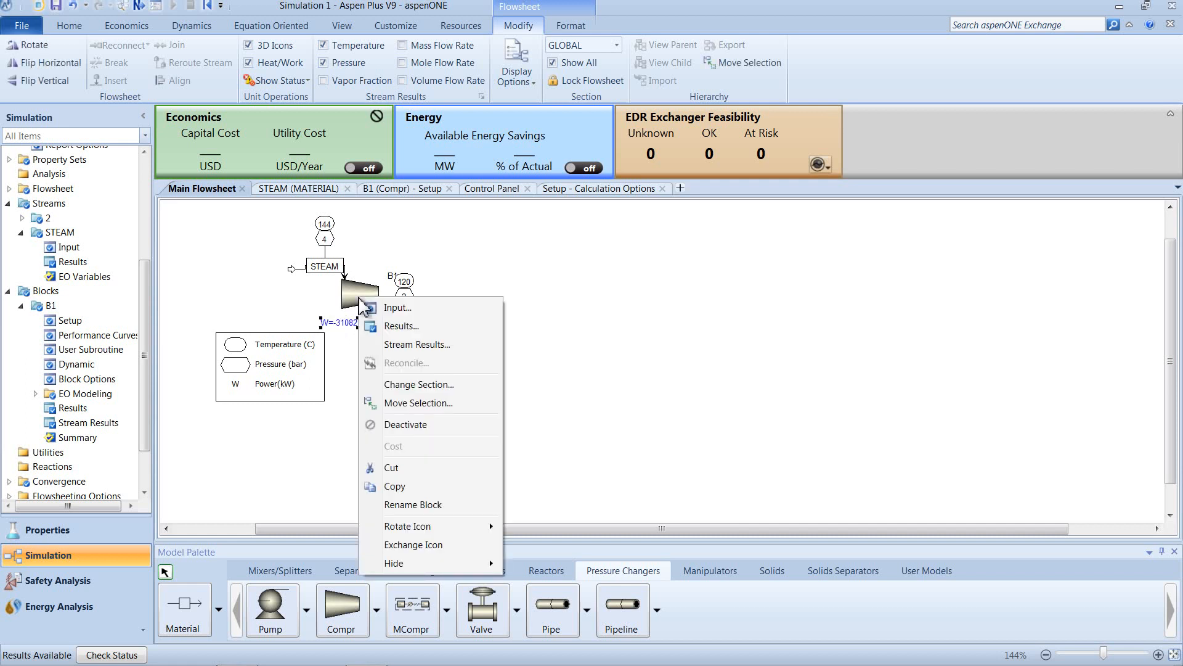
click(402, 326)
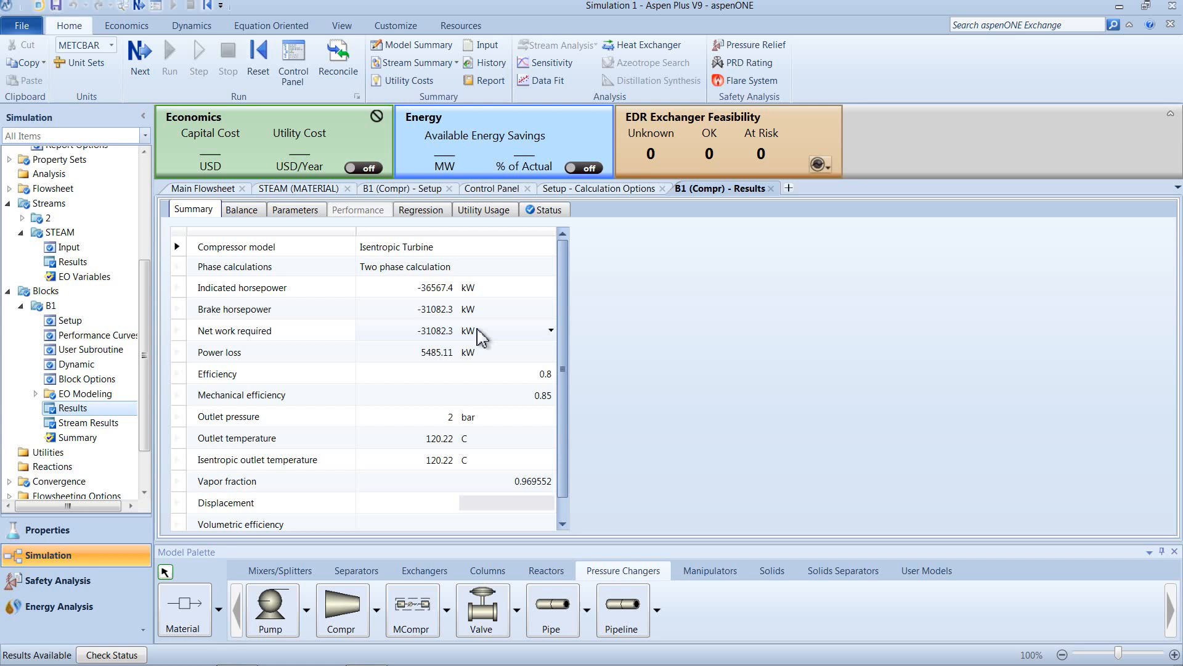
mouse_move(487, 663)
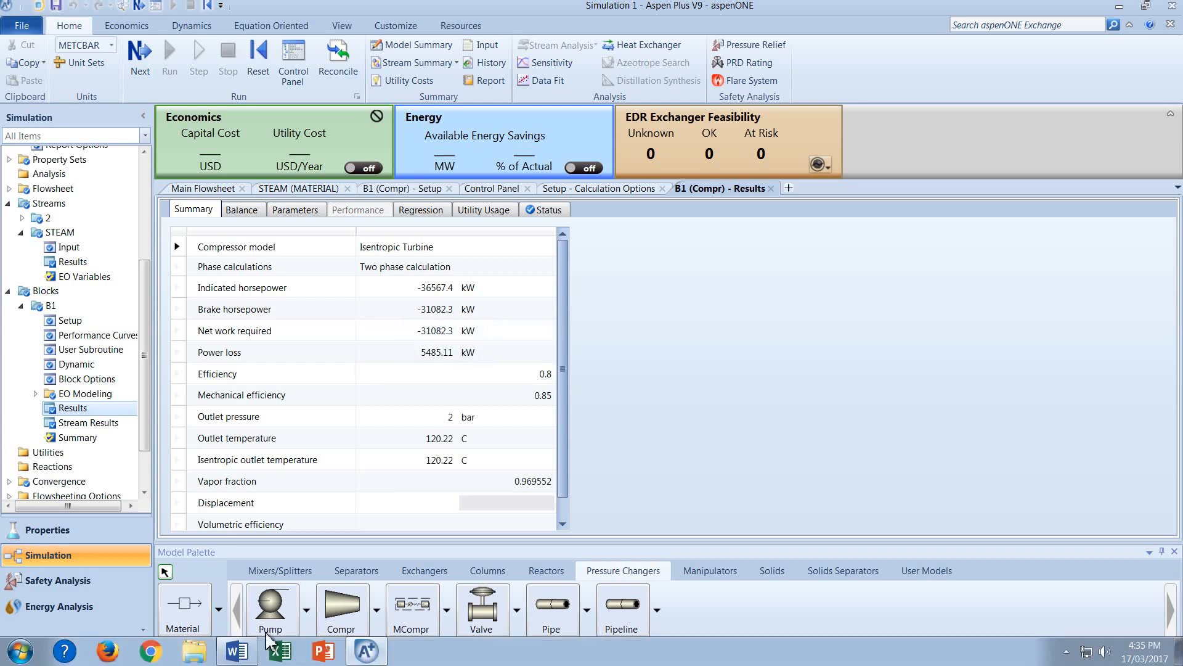
click(238, 651)
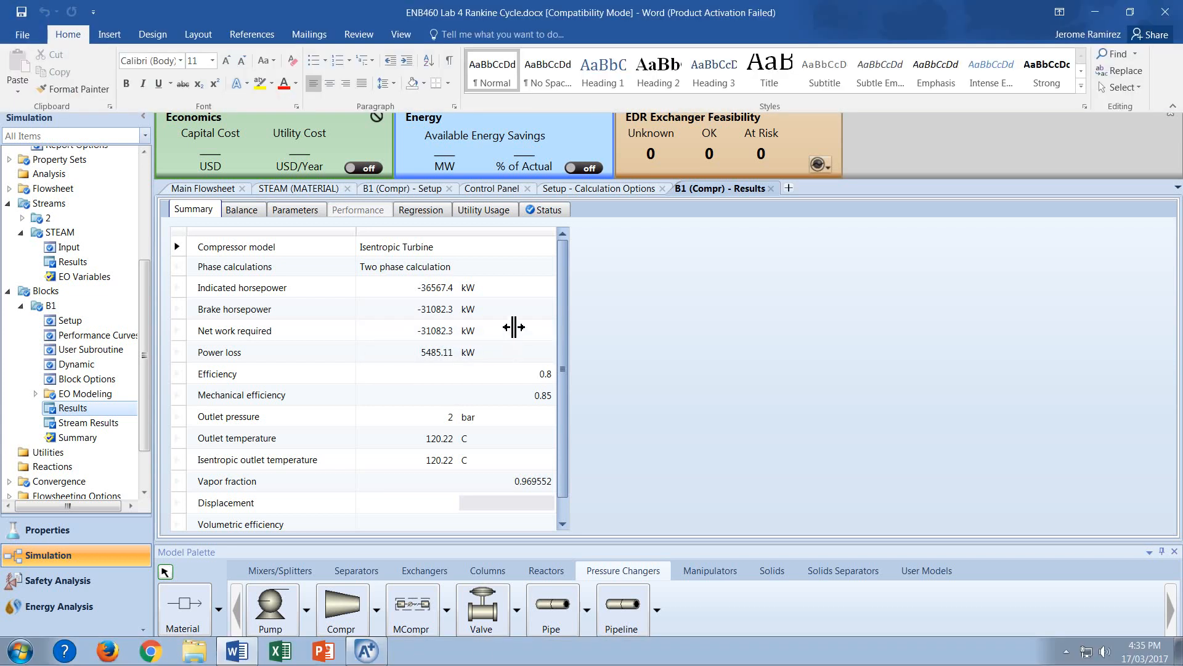
click(794, 402)
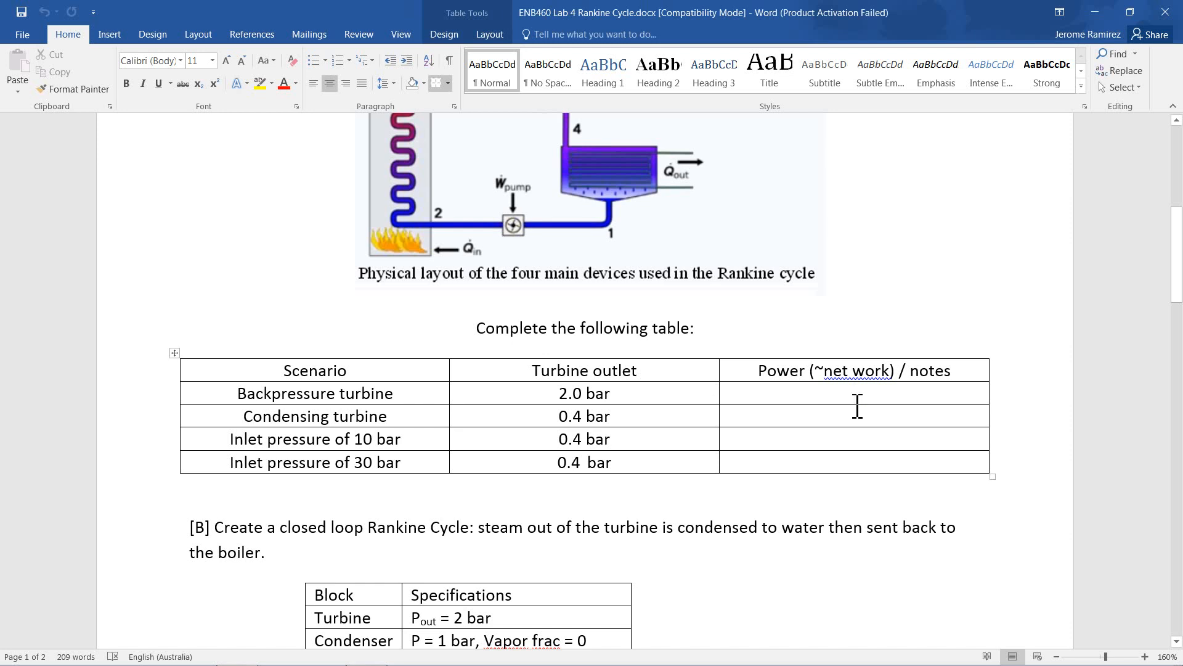
text(31)
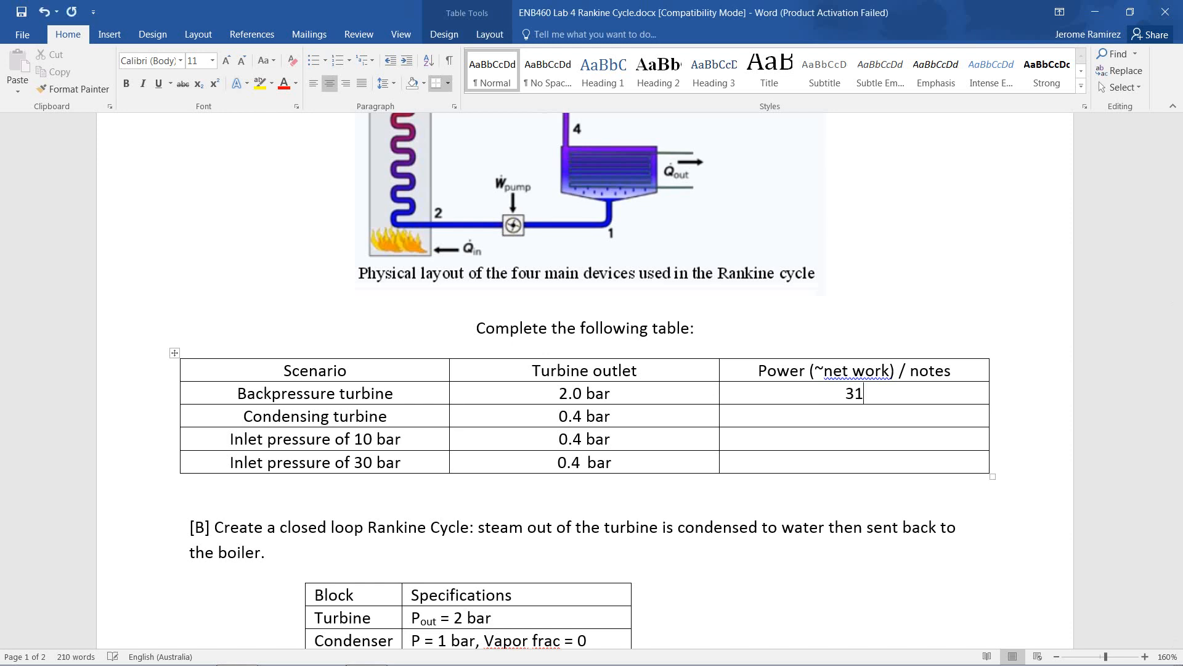
text( MW)
click(820, 424)
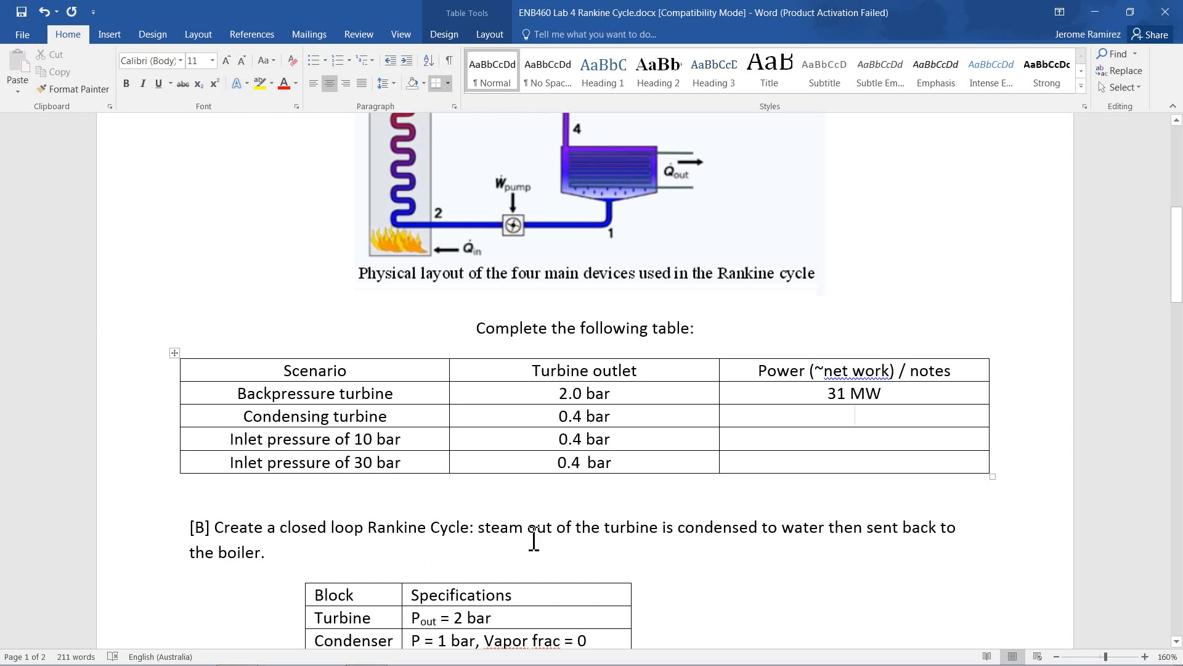
- Return to Aspen Plus, set the discharge pressure of turbine B1 to 0.4 bar and rerun the simulation
click(366, 651)
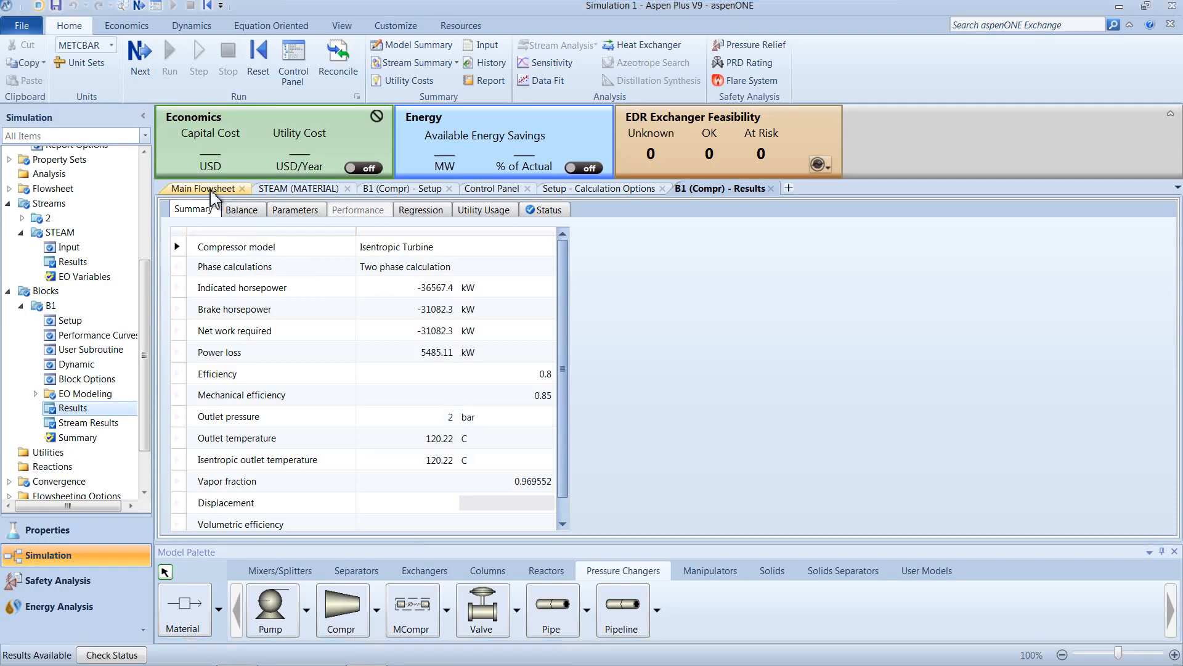
click(203, 189)
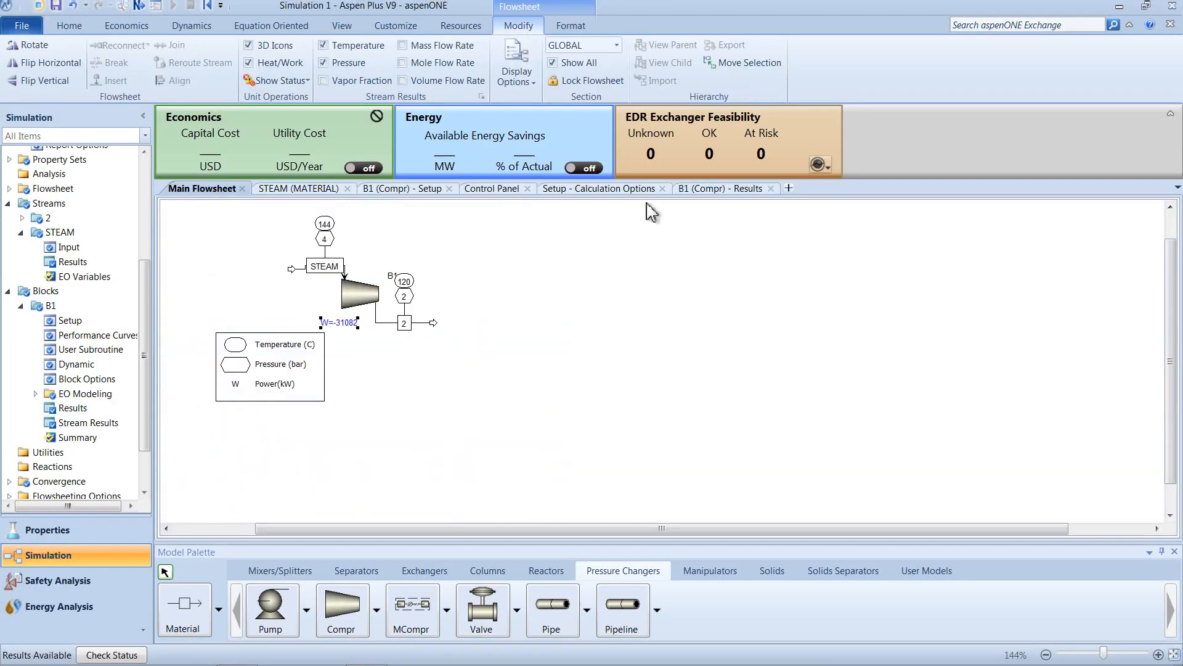
right_click(370, 302)
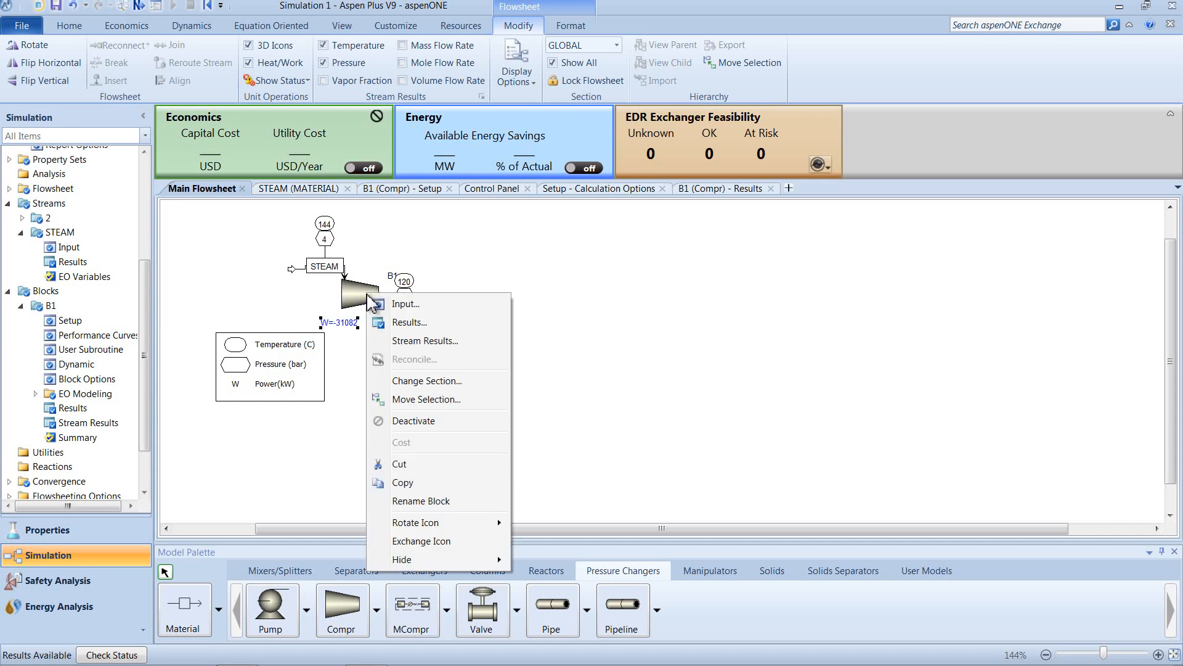
click(384, 303)
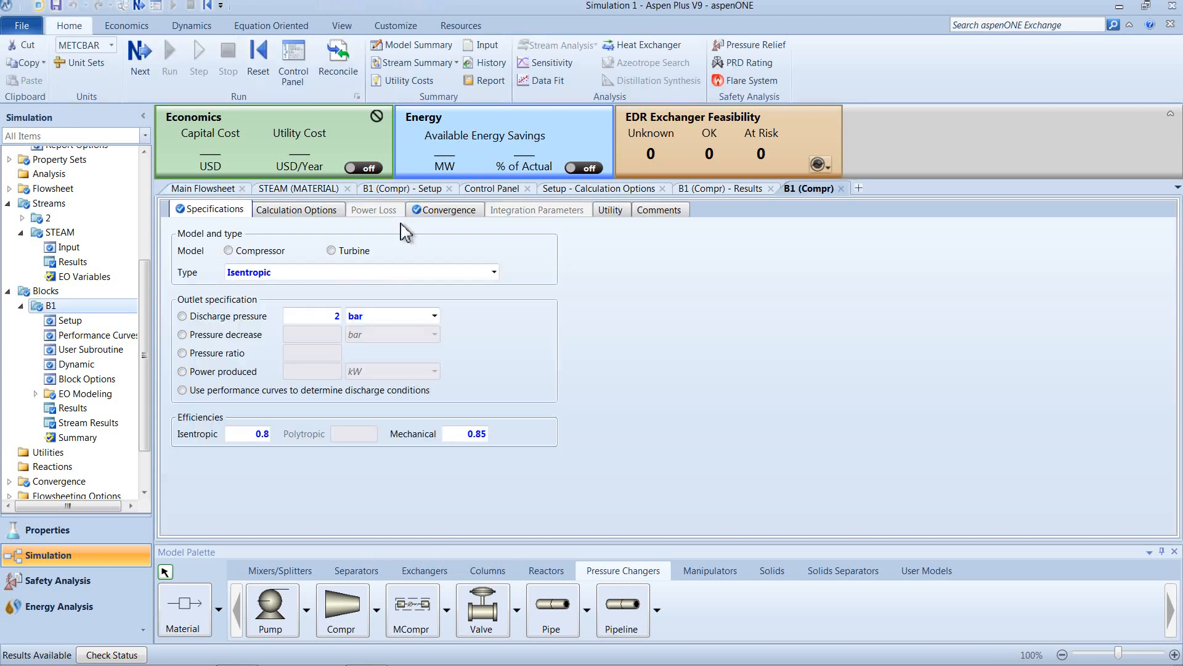
click(338, 317)
text(0.4)
click(535, 322)
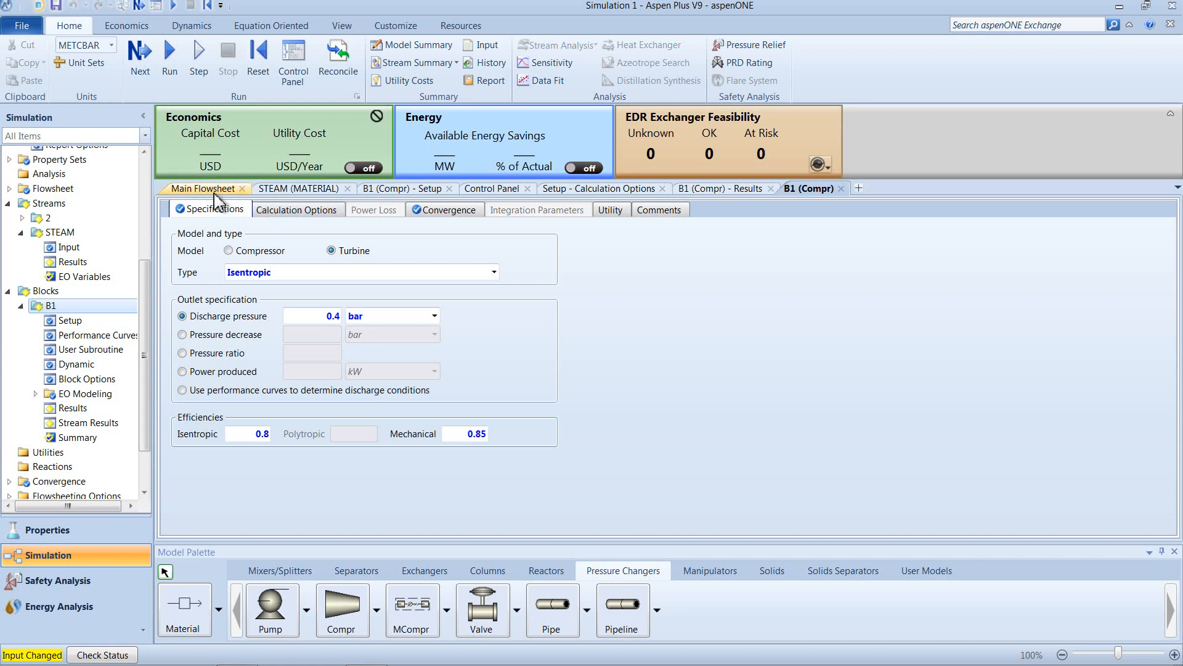
click(139, 54)
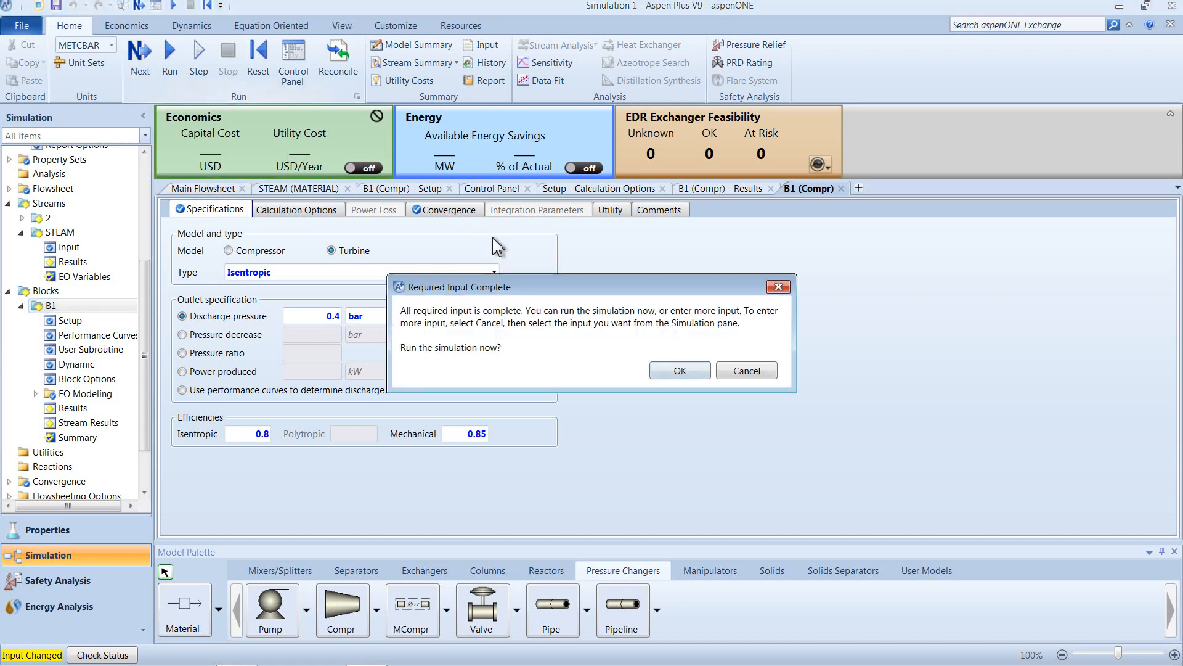
click(680, 371)
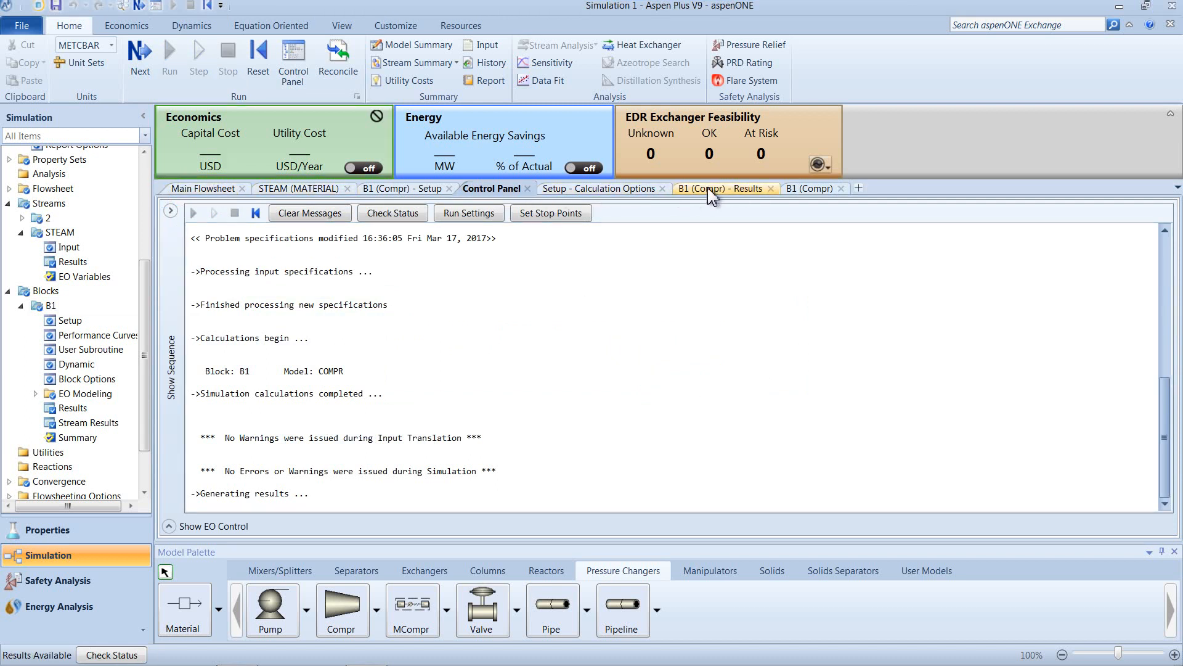
- Look up the net work in the B1 results and enter 94 MW for the condensing turbine in the Word table
click(685, 191)
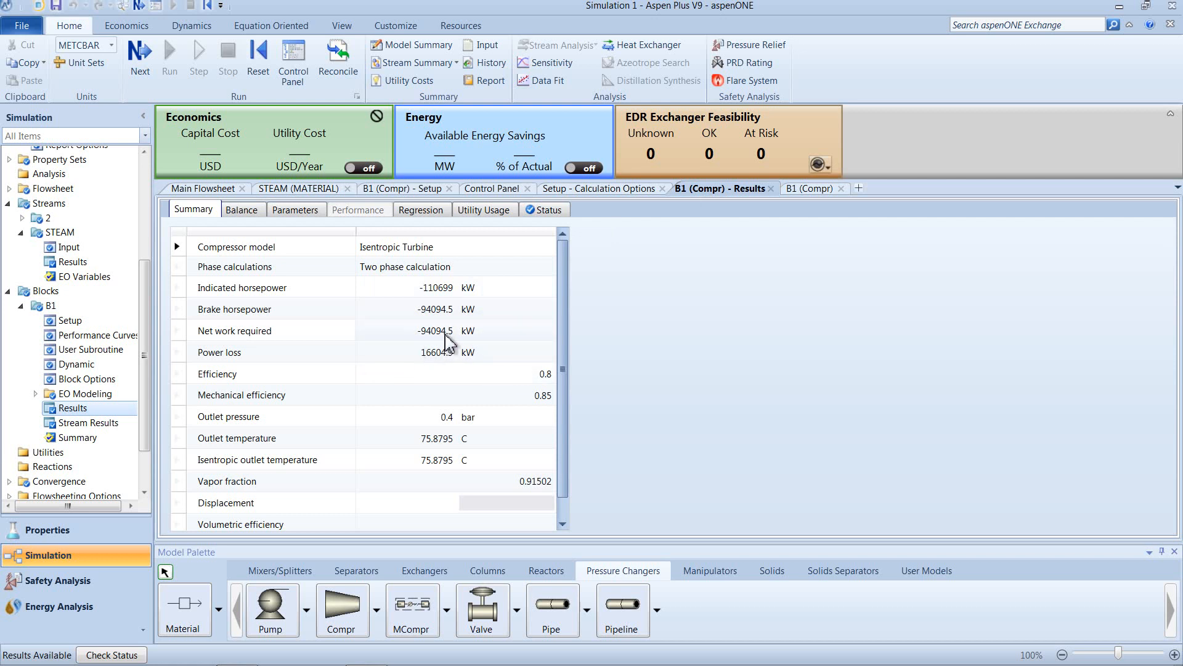
mouse_move(362, 661)
click(238, 652)
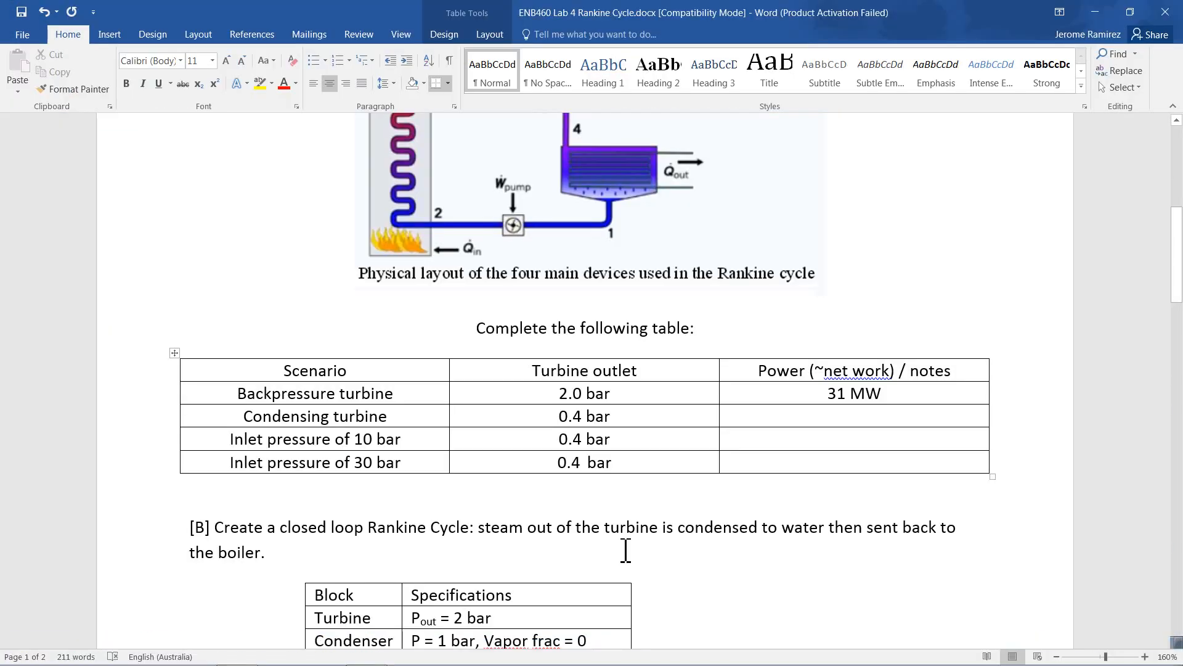
text(94)
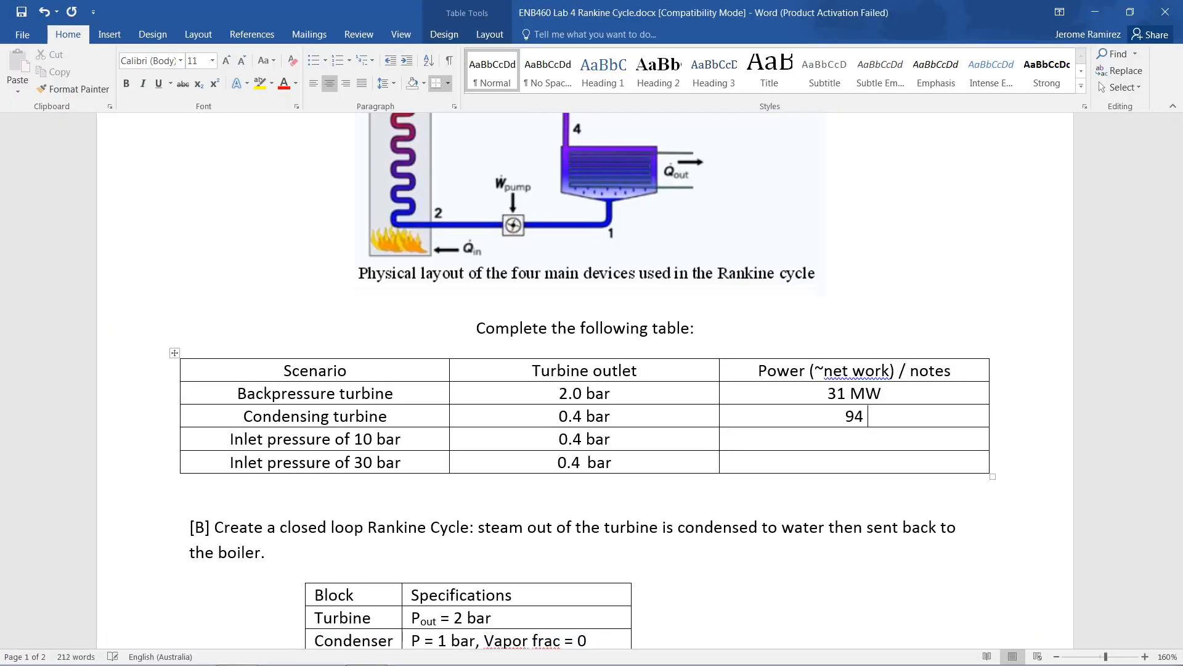
text( MW)
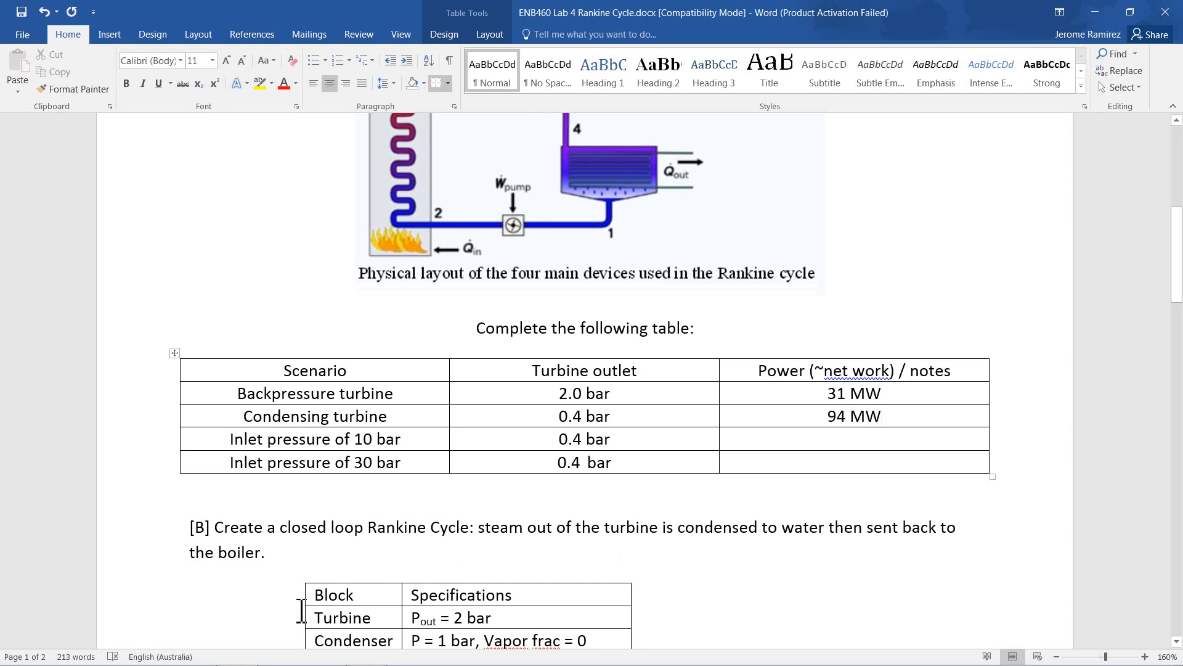
- Return to Aspen Plus, set the STEAM stream's pressure to 10 bar and rerun the simulation
mouse_move(327, 663)
click(365, 653)
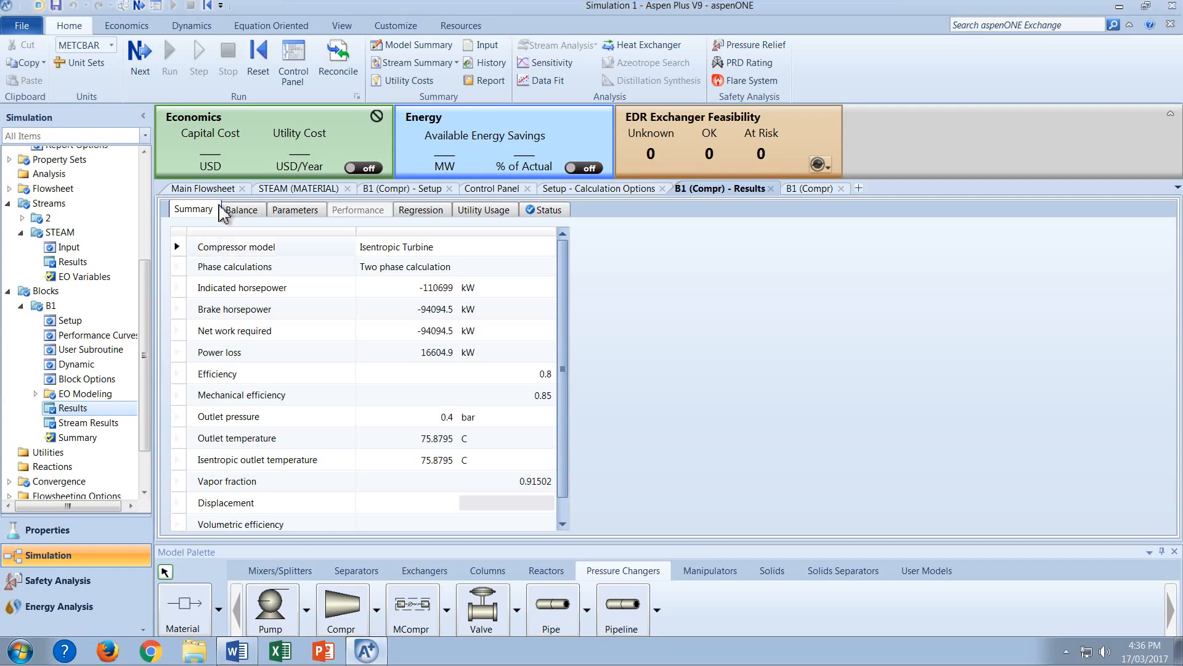
click(208, 189)
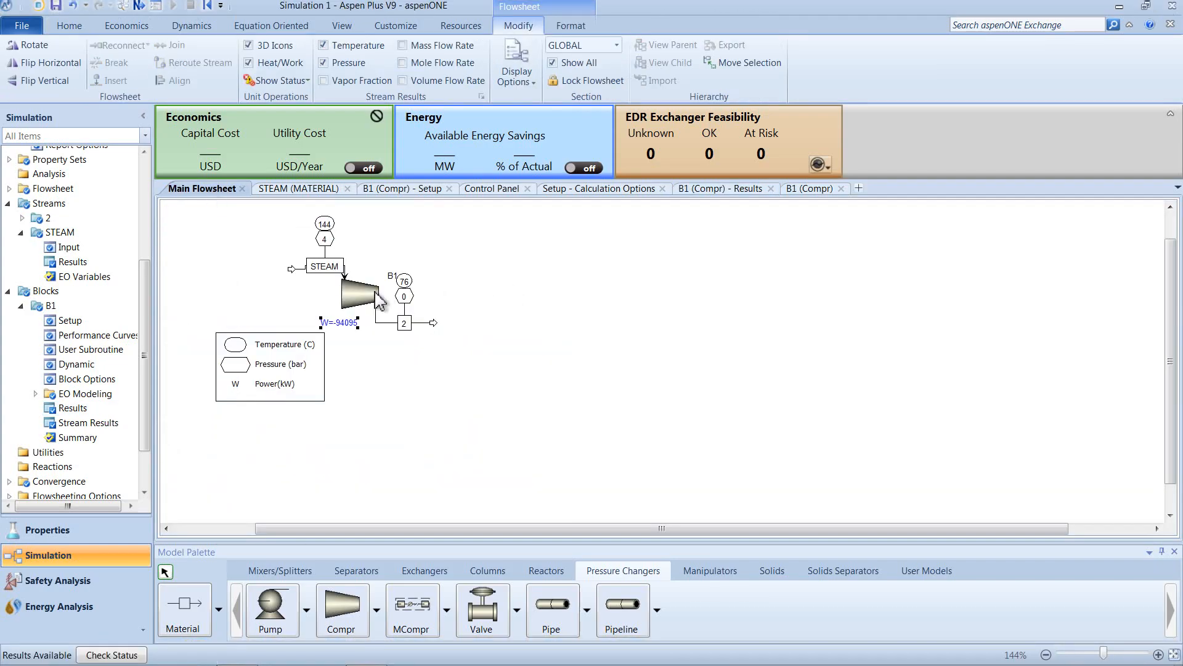
right_click(301, 271)
click(322, 279)
click(352, 319)
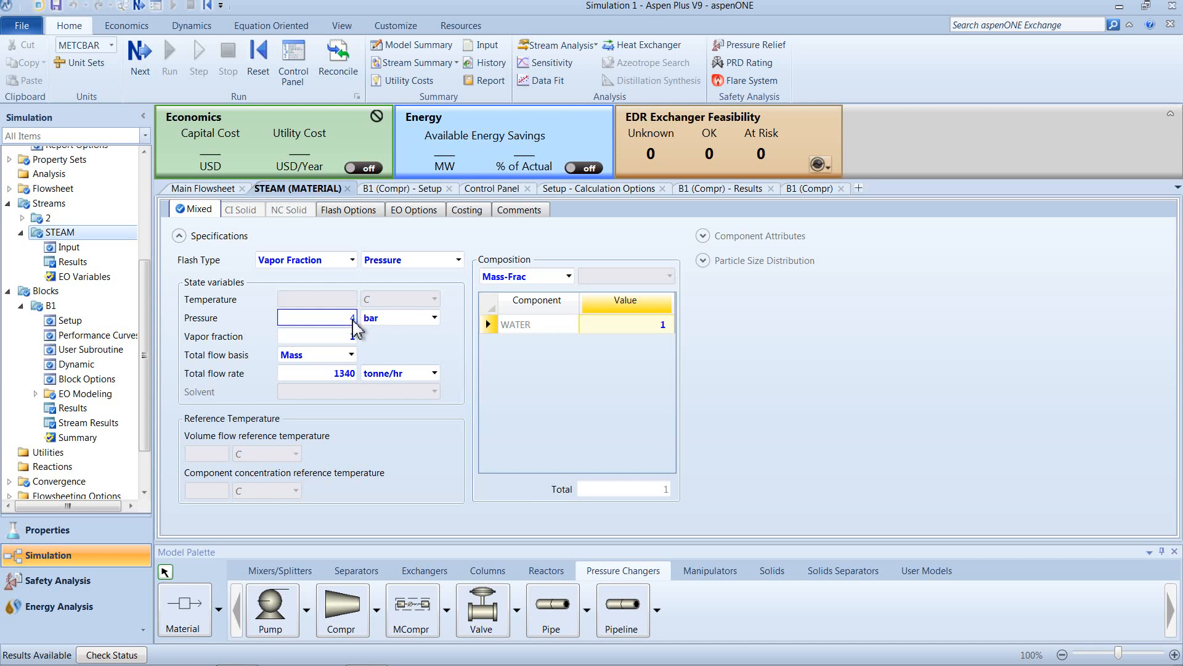
text(10)
key(Return)
click(141, 54)
click(679, 369)
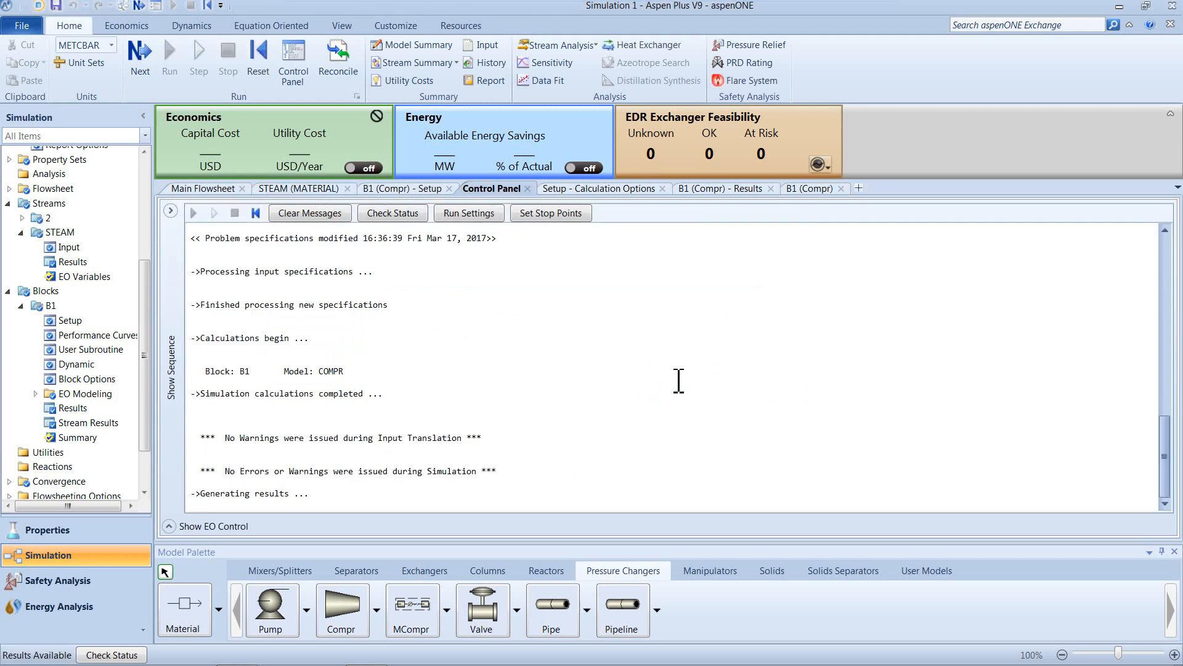
- Look up the net work in the B1 results and enter 131 MW for the 10 bar inlet pressure in the Word table
click(744, 193)
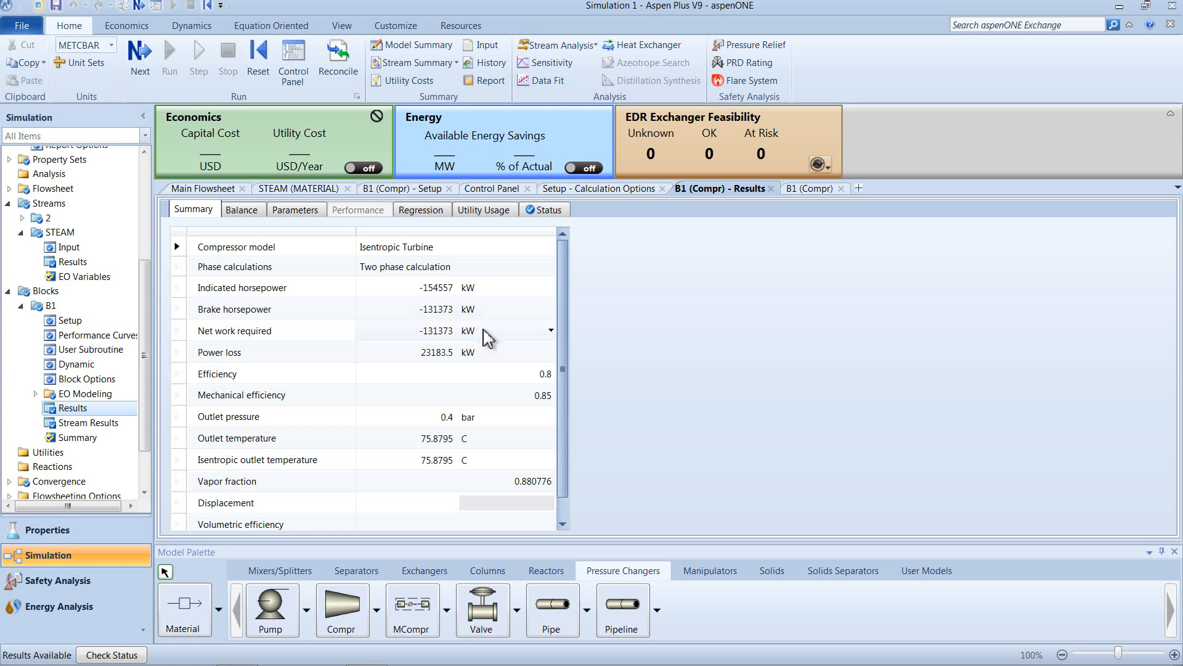
mouse_move(368, 663)
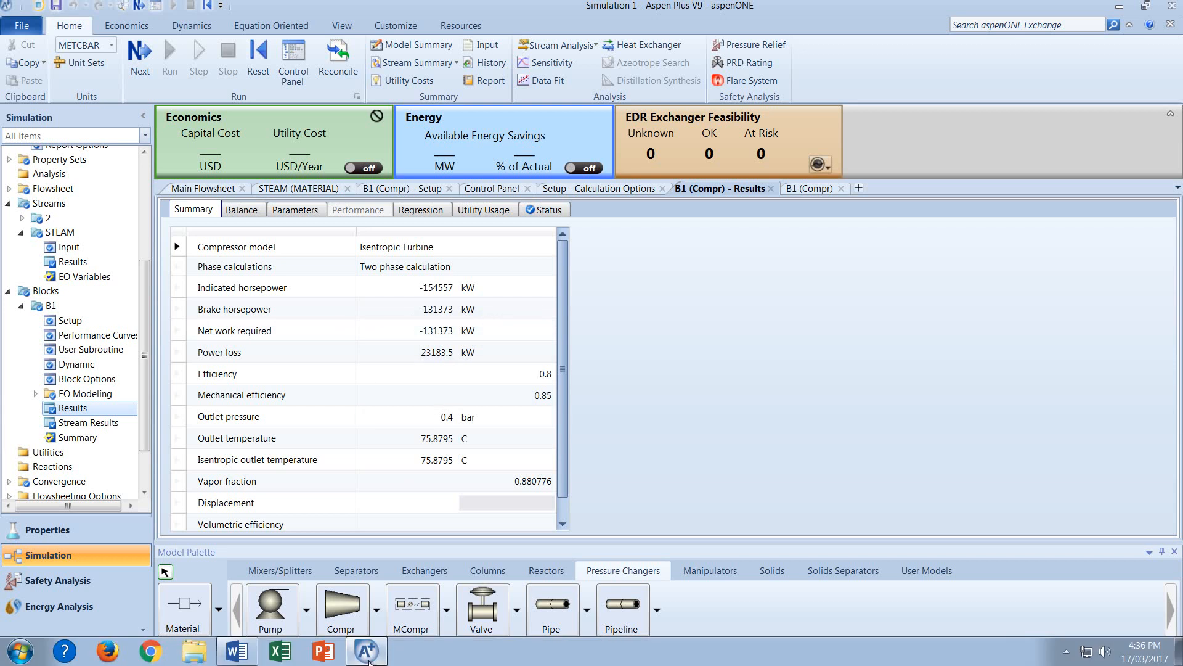
click(236, 651)
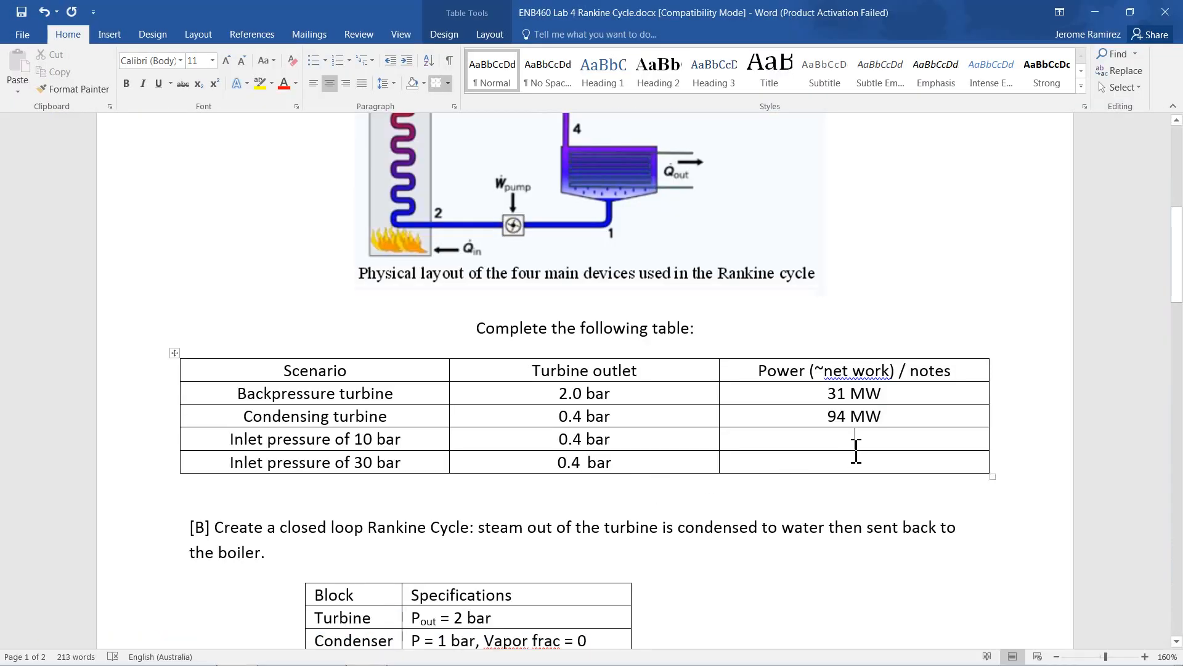
click(856, 440)
text(131)
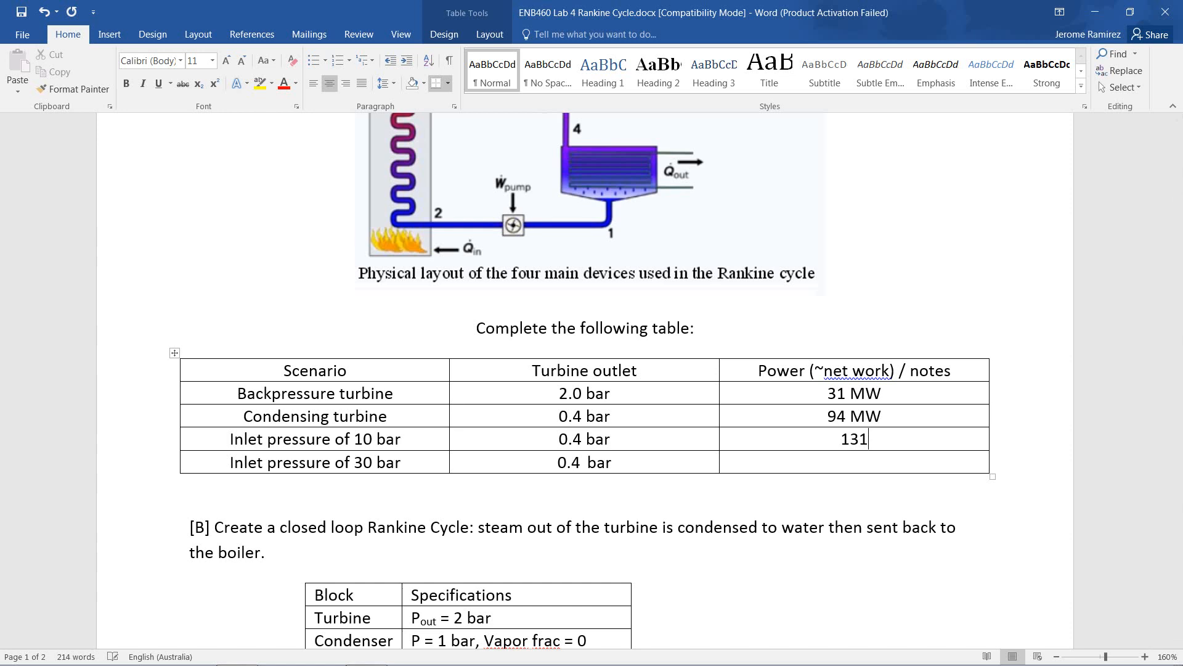
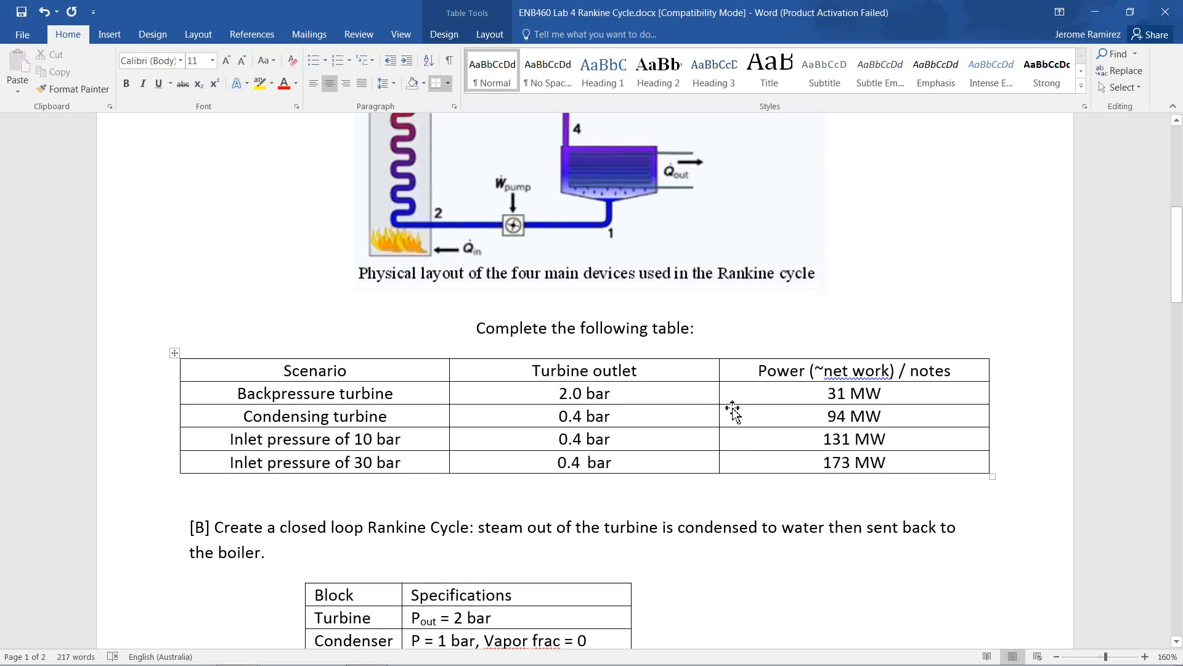
- Return to the main flowsheet in Aspen Plus and add a Heater block just below the outlet of stream 2
scroll(735, 410, up, 5)
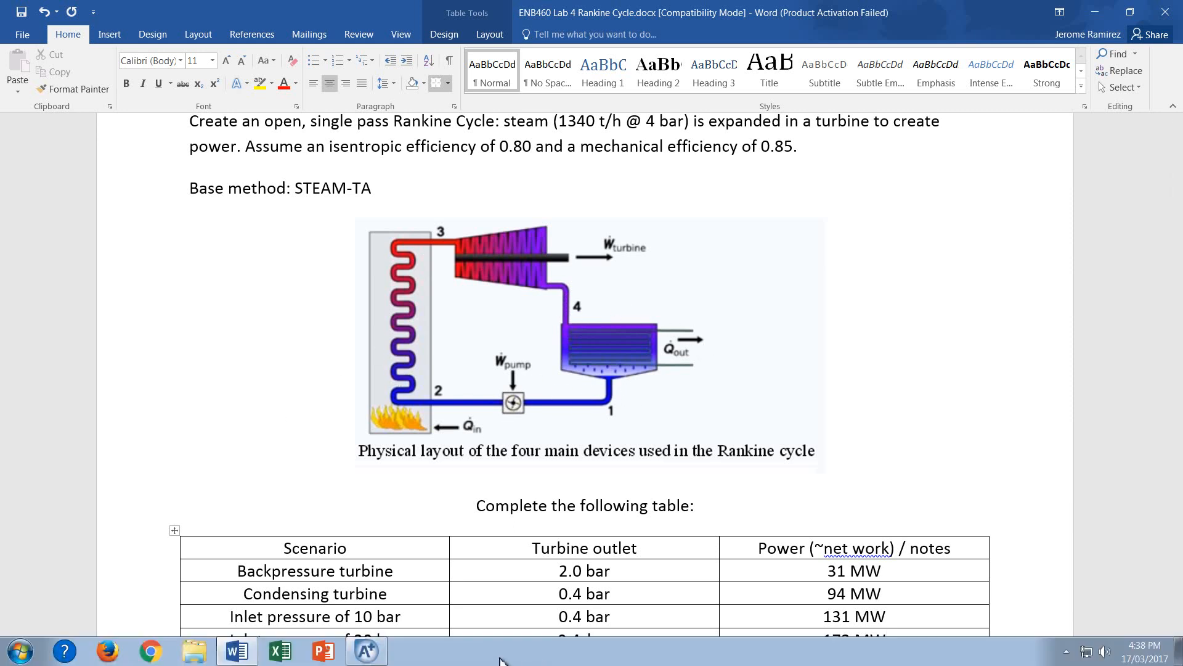
click(370, 652)
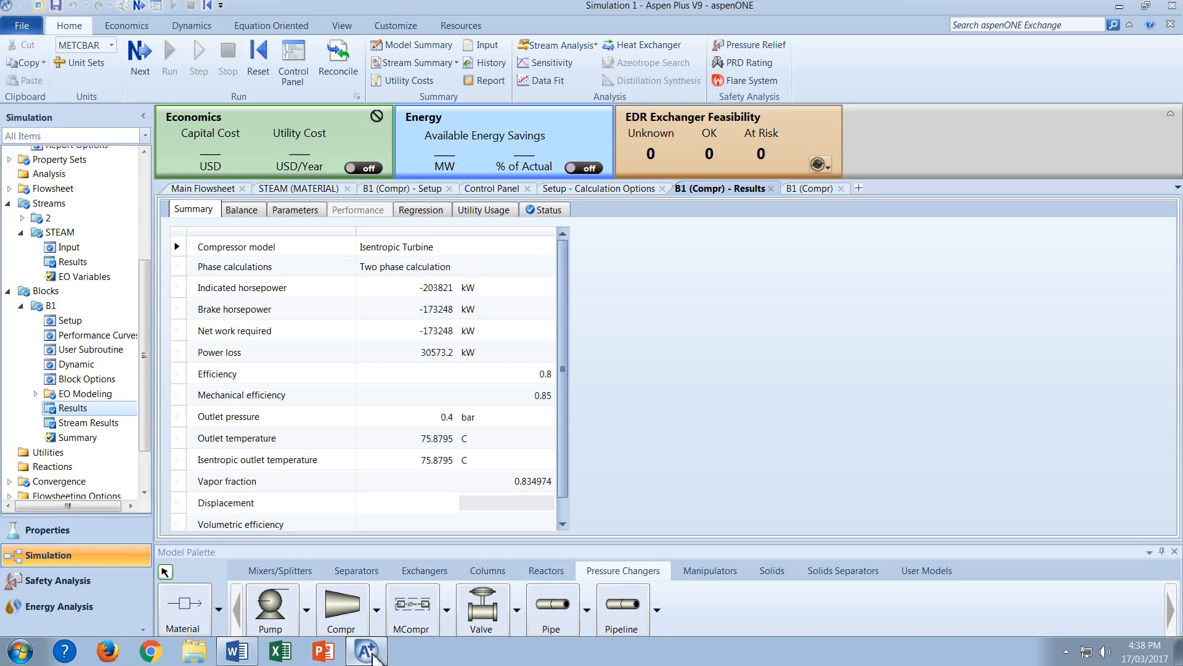
click(234, 190)
click(519, 308)
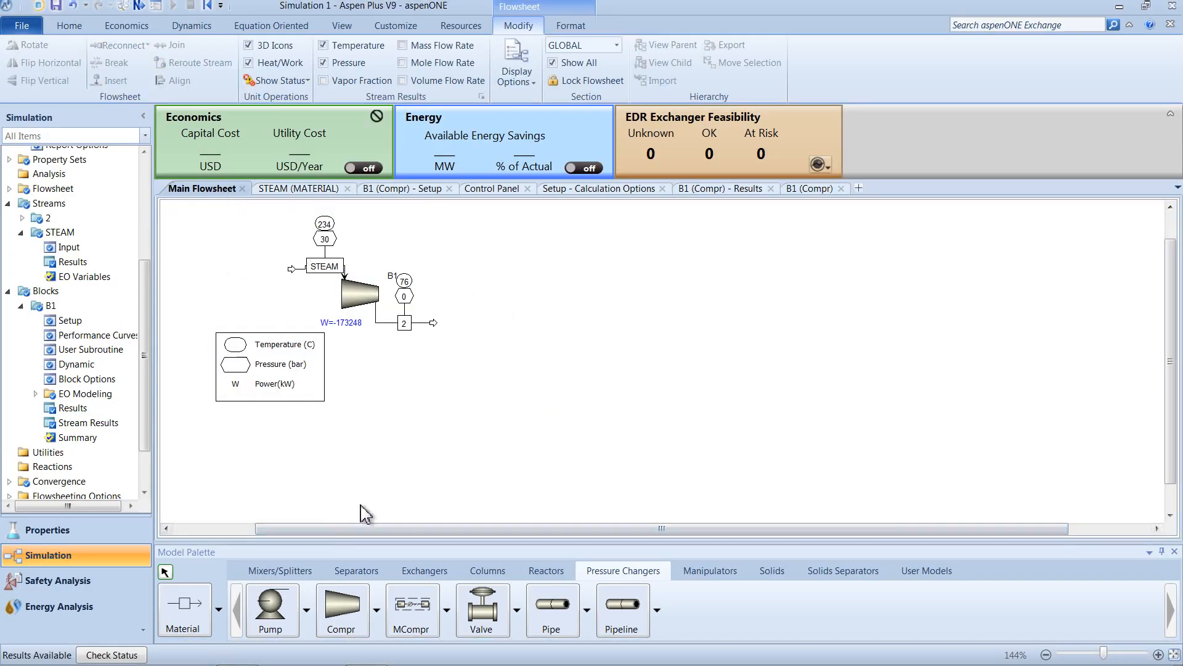
click(424, 571)
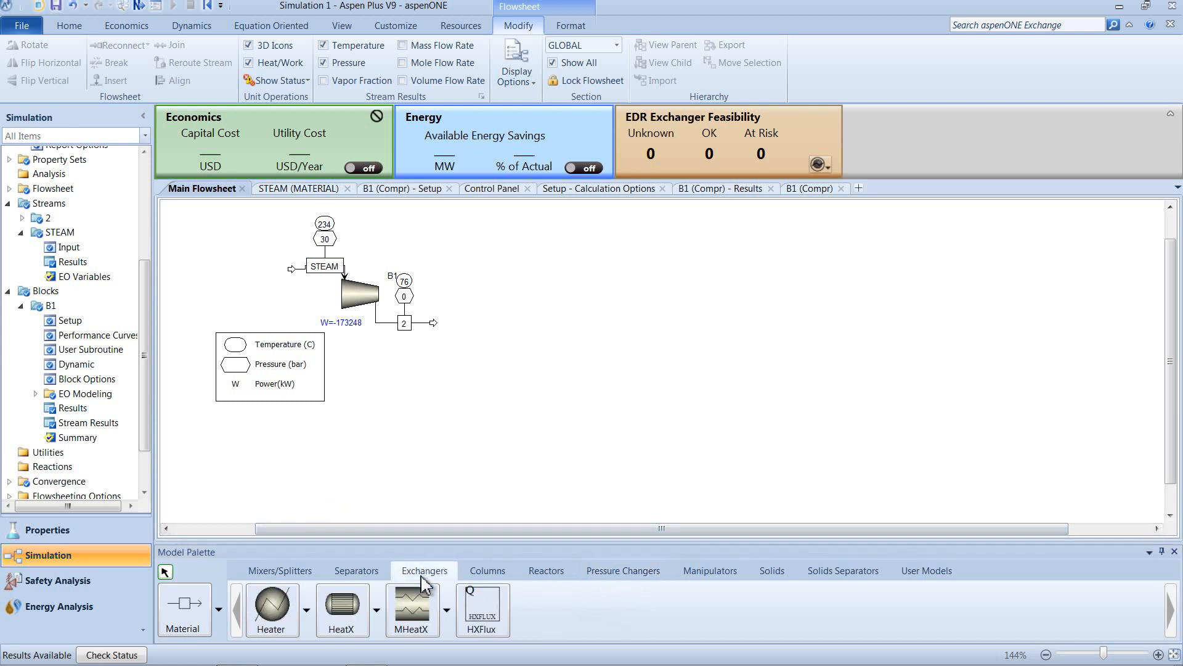
click(280, 619)
click(447, 356)
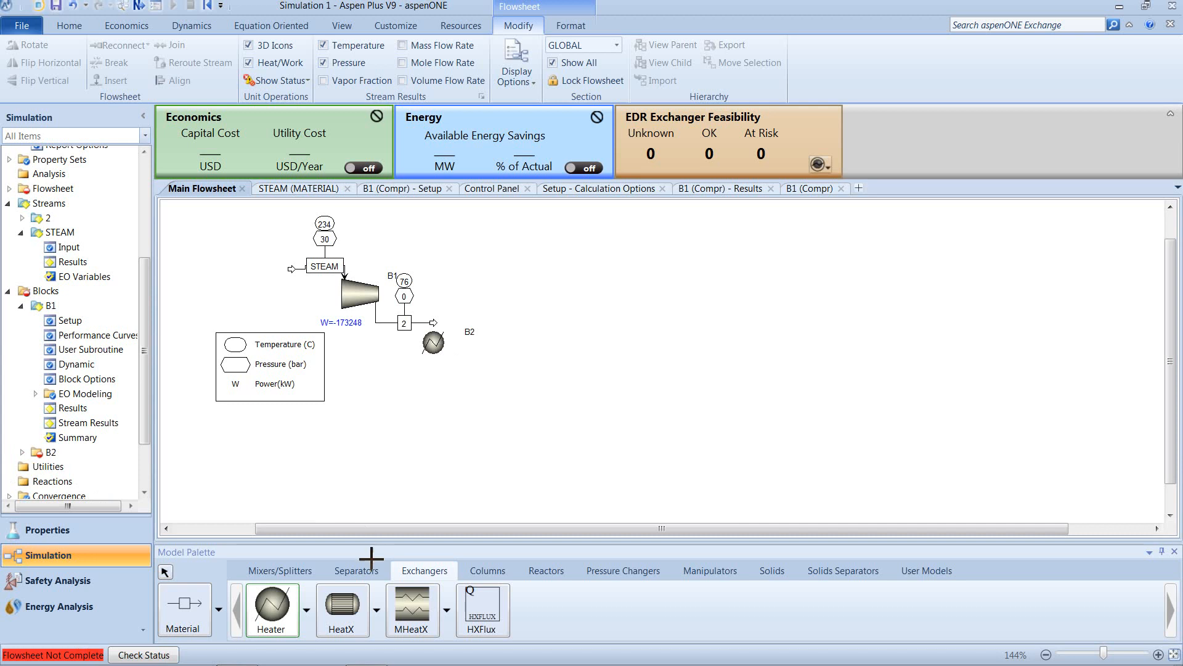
- Add a Pump block to the flowsheet below turbine B1
click(591, 573)
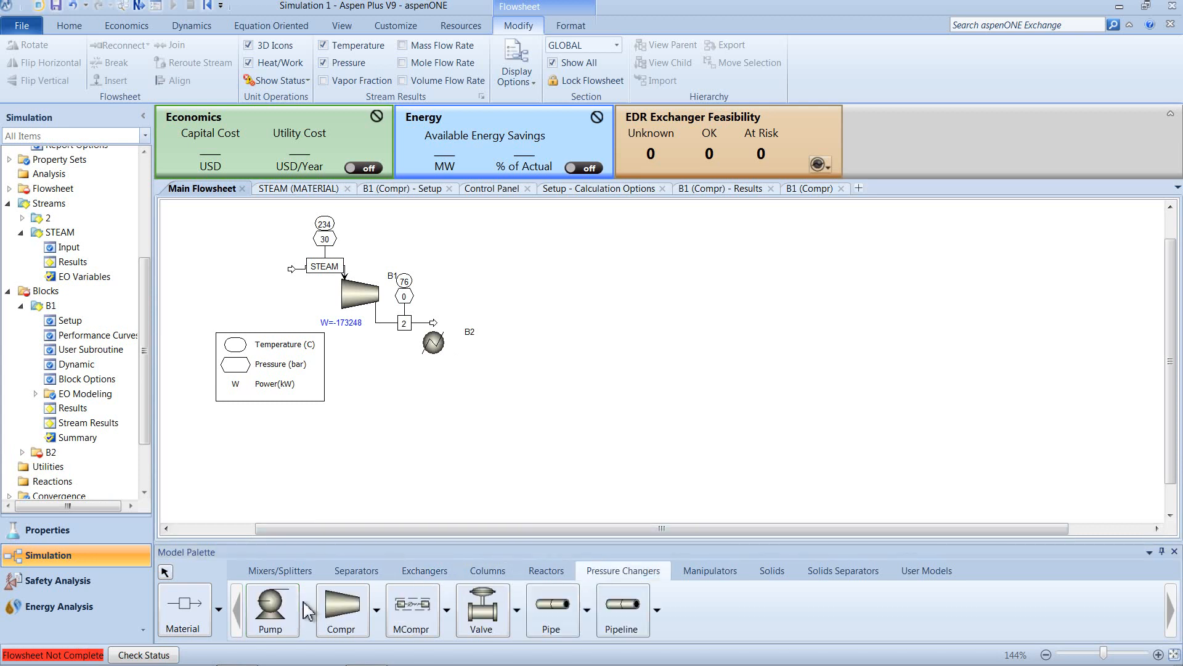
click(280, 612)
click(374, 421)
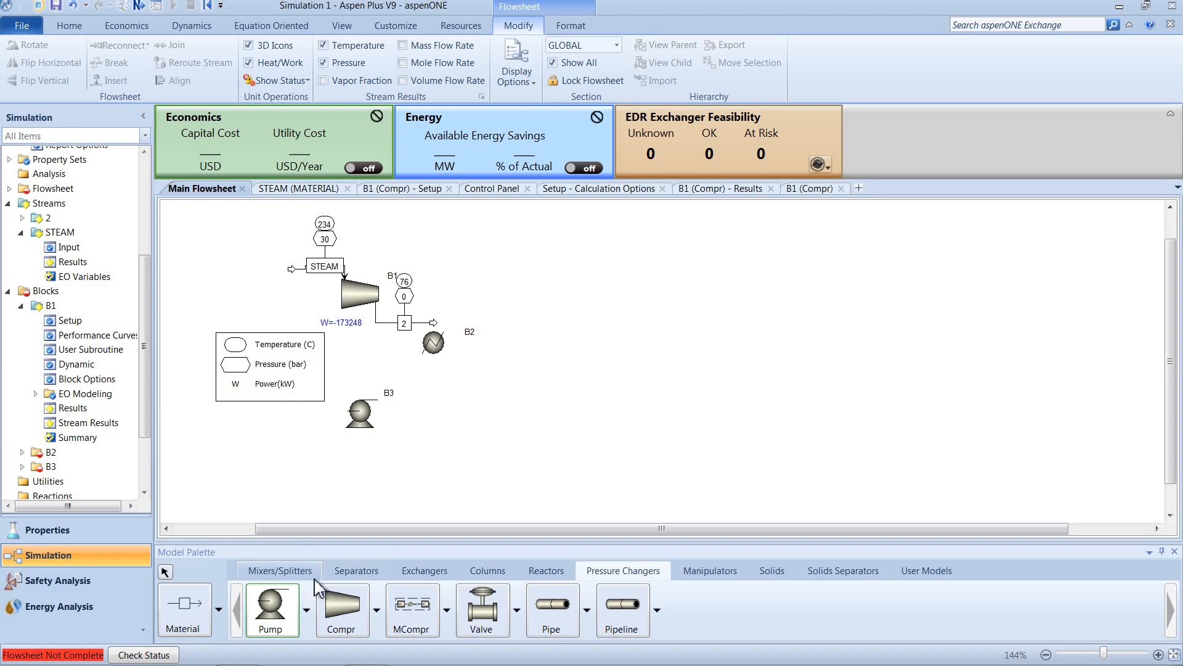
- Move the results legend clear of the loop area and add a second Heater block to the lower left of turbine B1
click(425, 570)
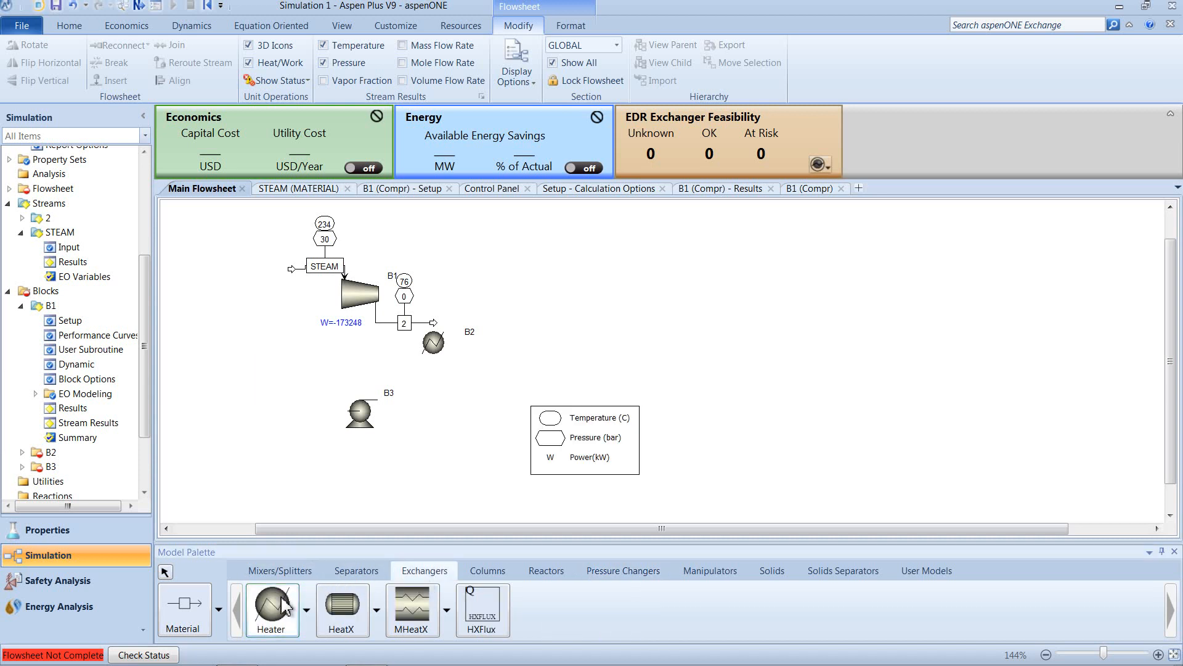
click(283, 605)
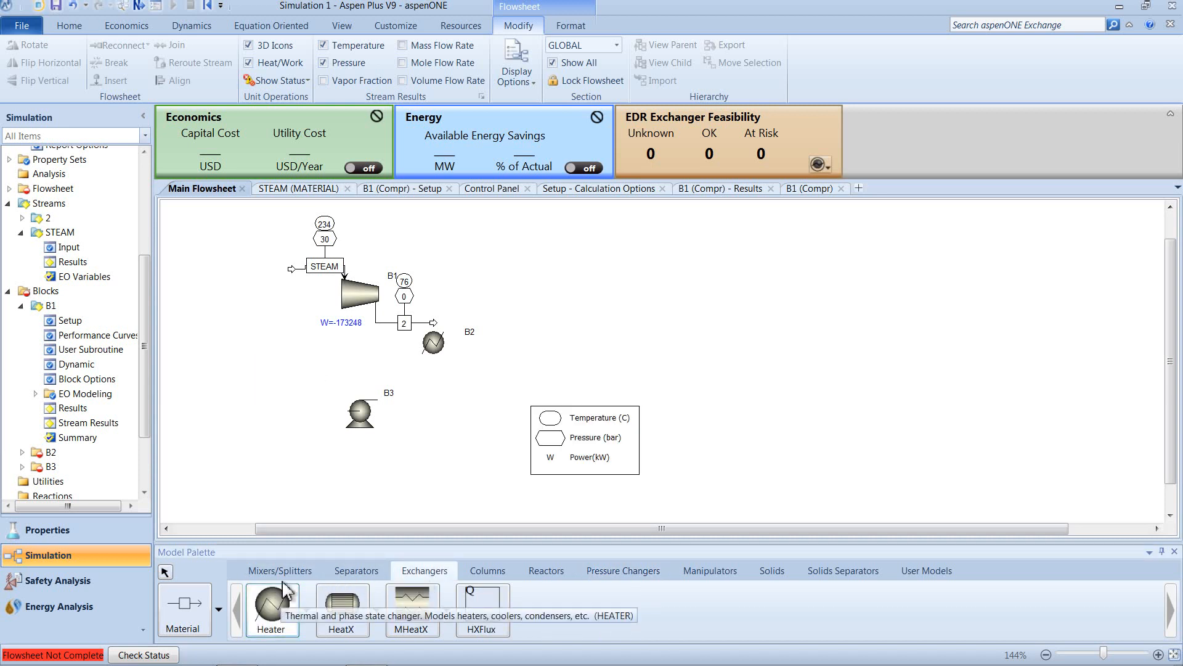
click(296, 353)
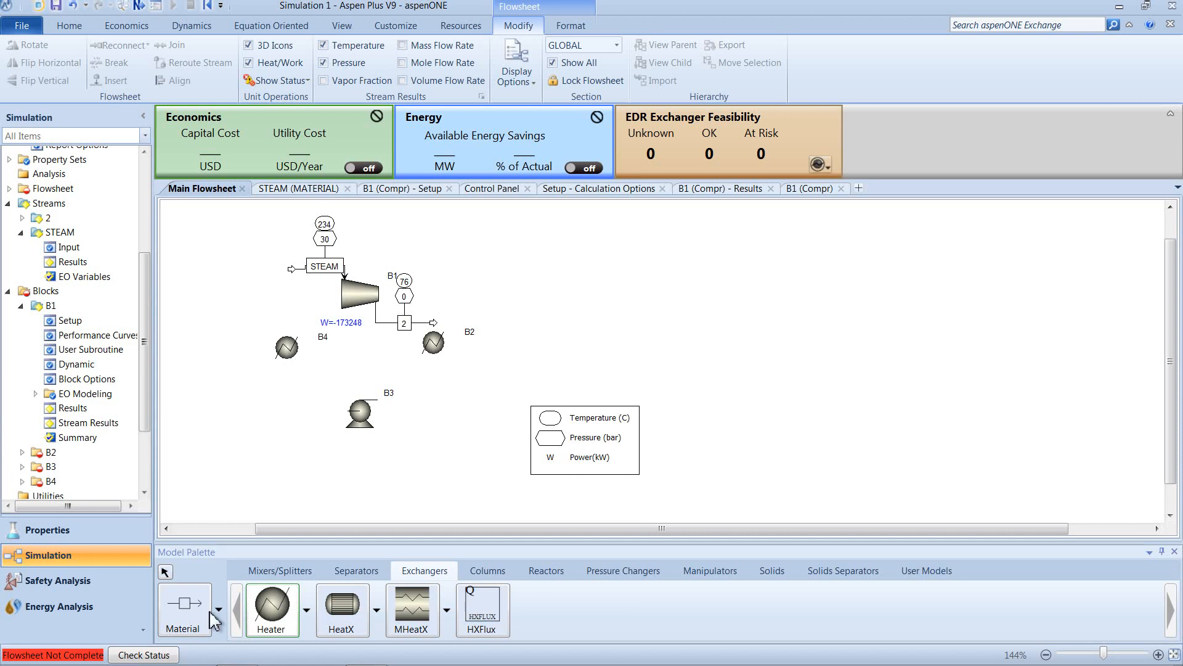
click(166, 572)
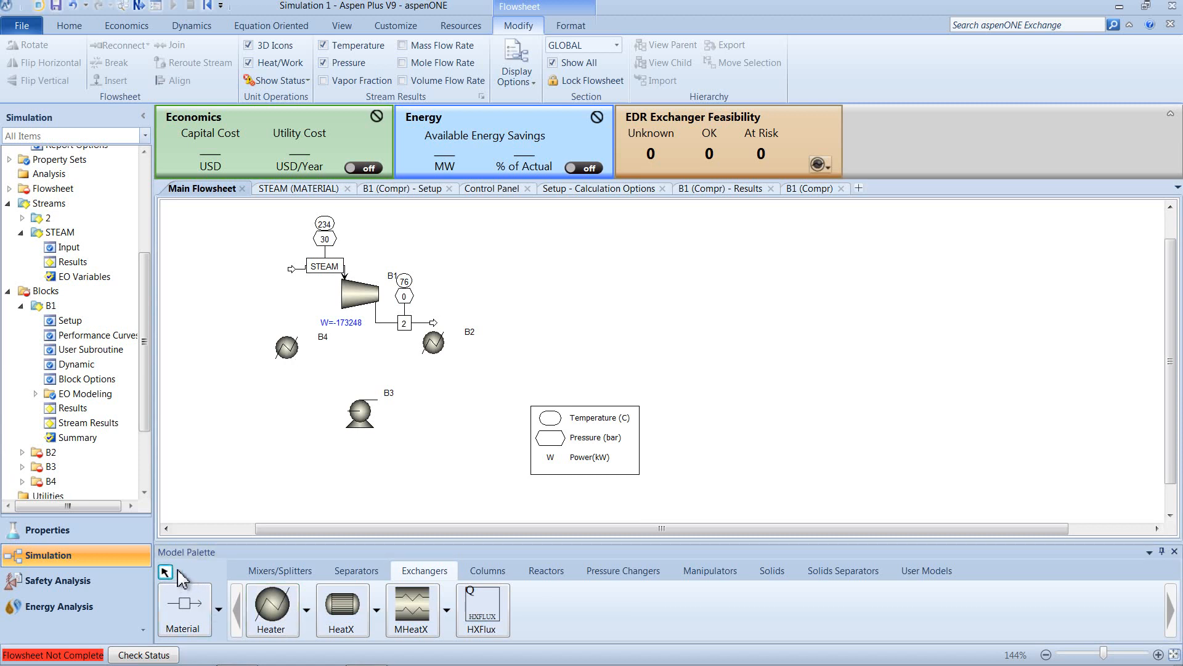
- Reconnect the destination of turbine outlet stream 2 to the inlet of heater B2
click(420, 323)
right_click(419, 324)
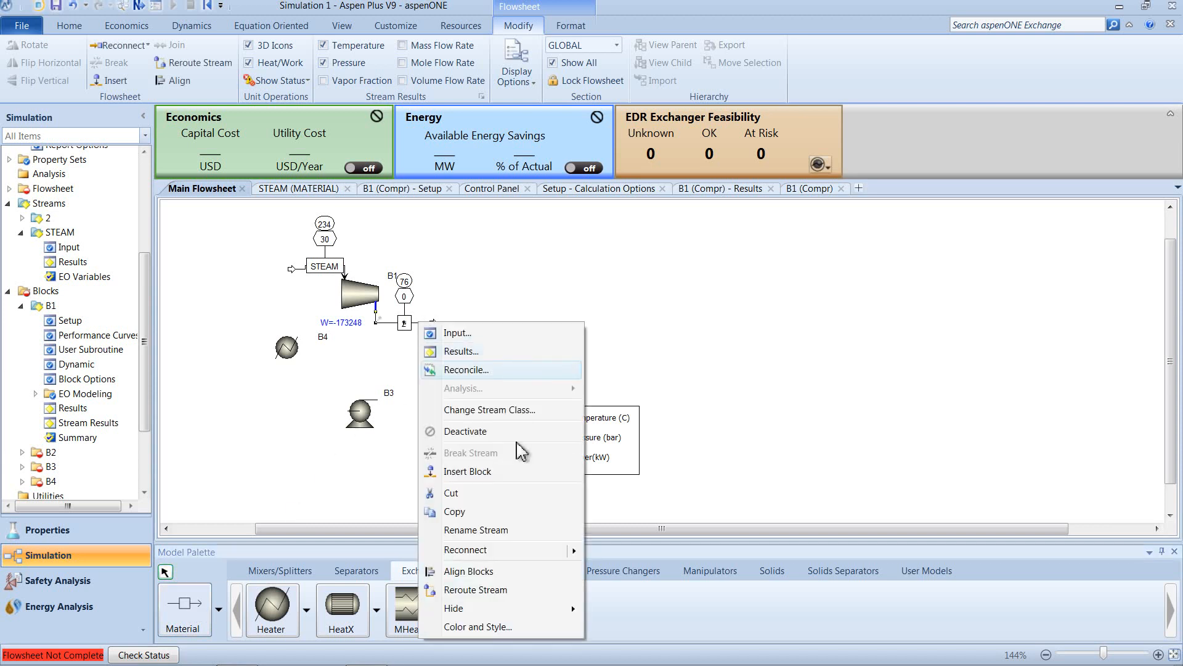
mouse_move(555, 551)
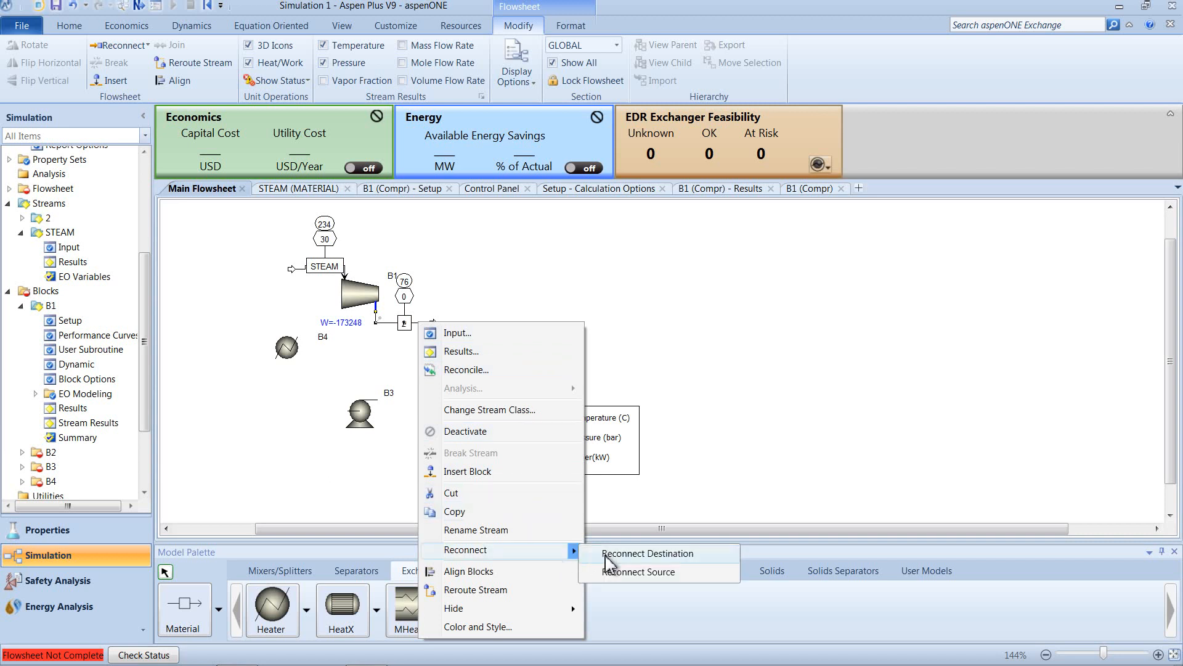
click(647, 553)
click(424, 342)
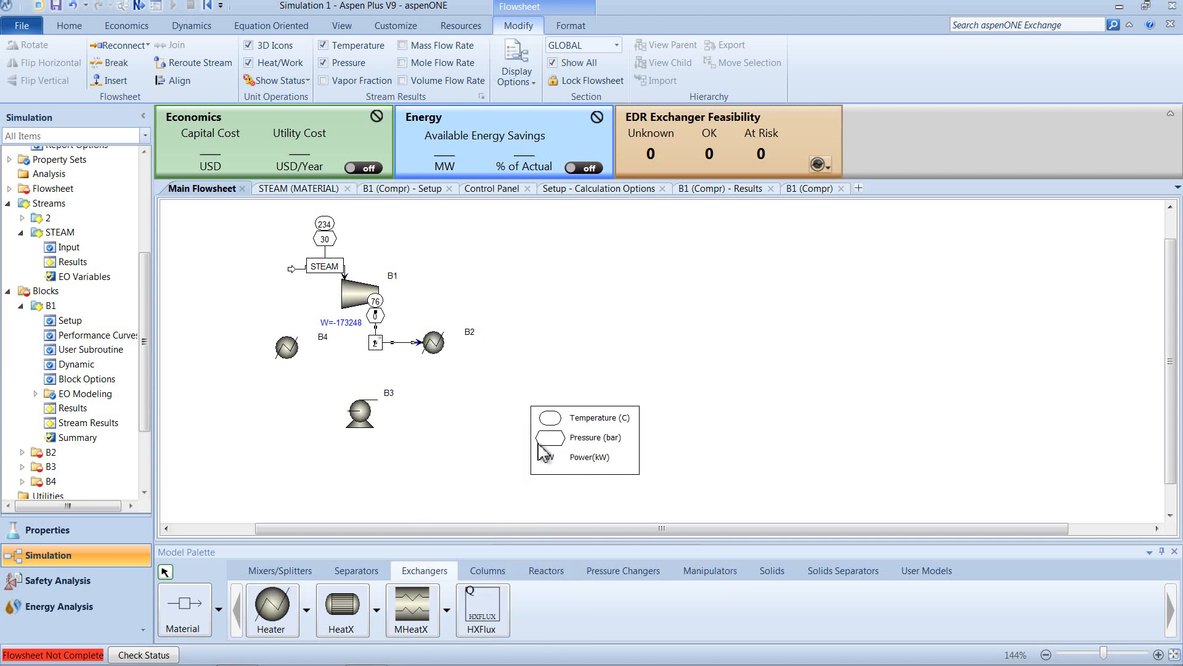
- Draw material streams from heater B2's outlet to pump B3's inlet and from the pump's outlet to heater B4's inlet
click(200, 607)
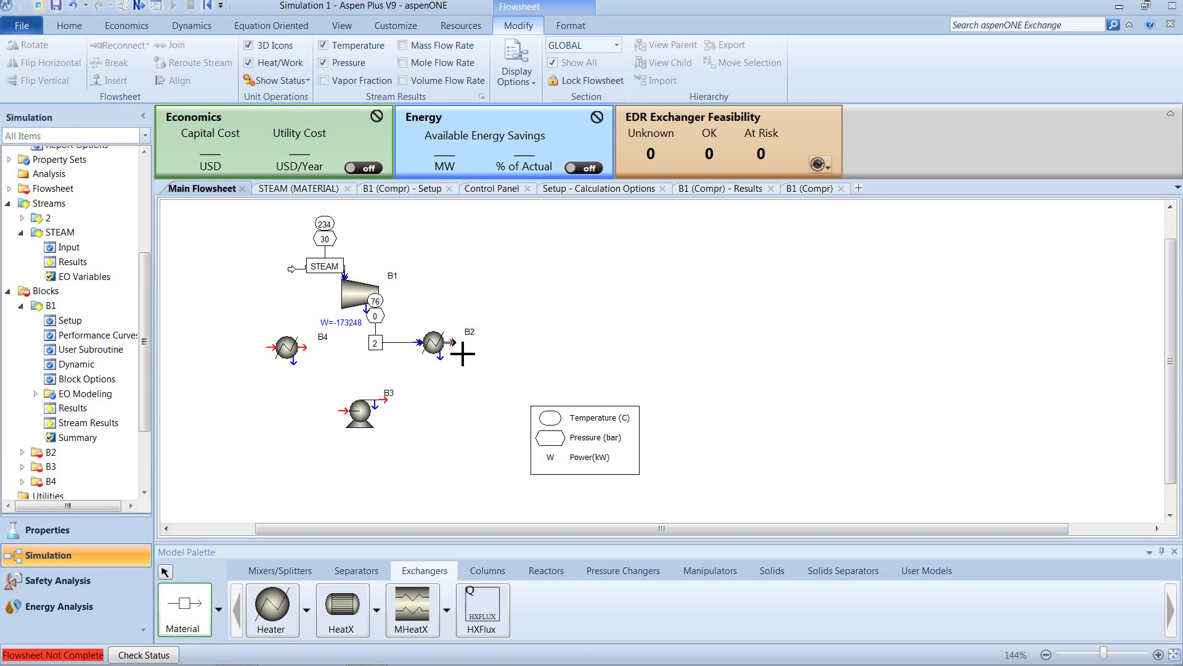
click(455, 343)
click(343, 413)
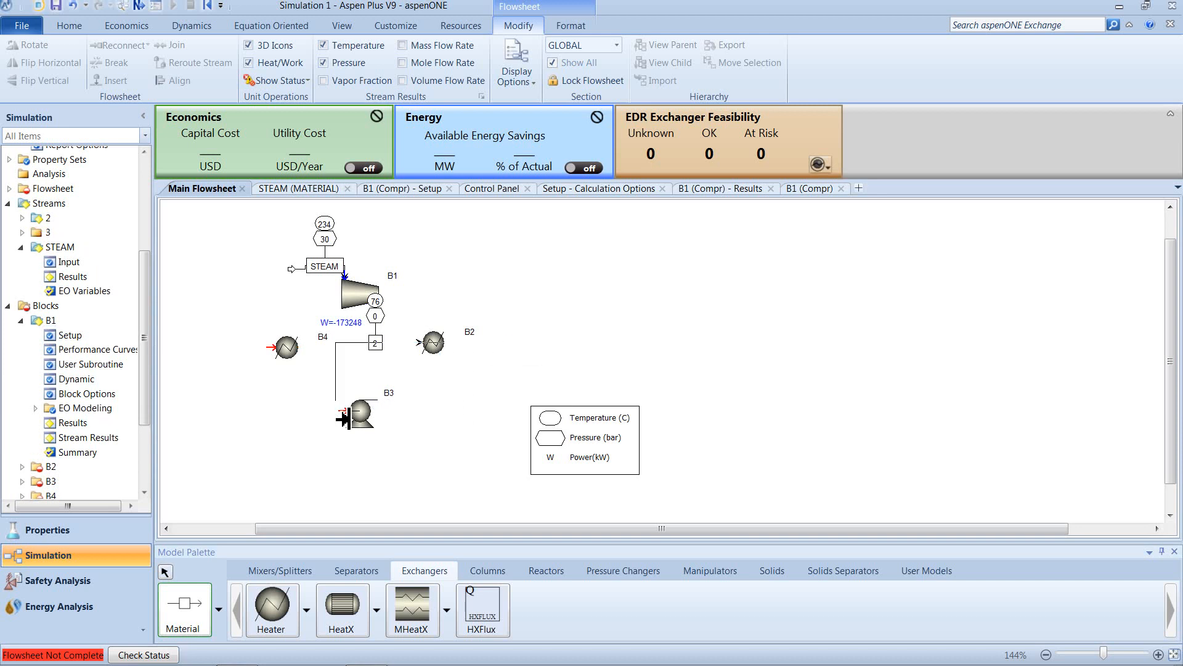
click(388, 401)
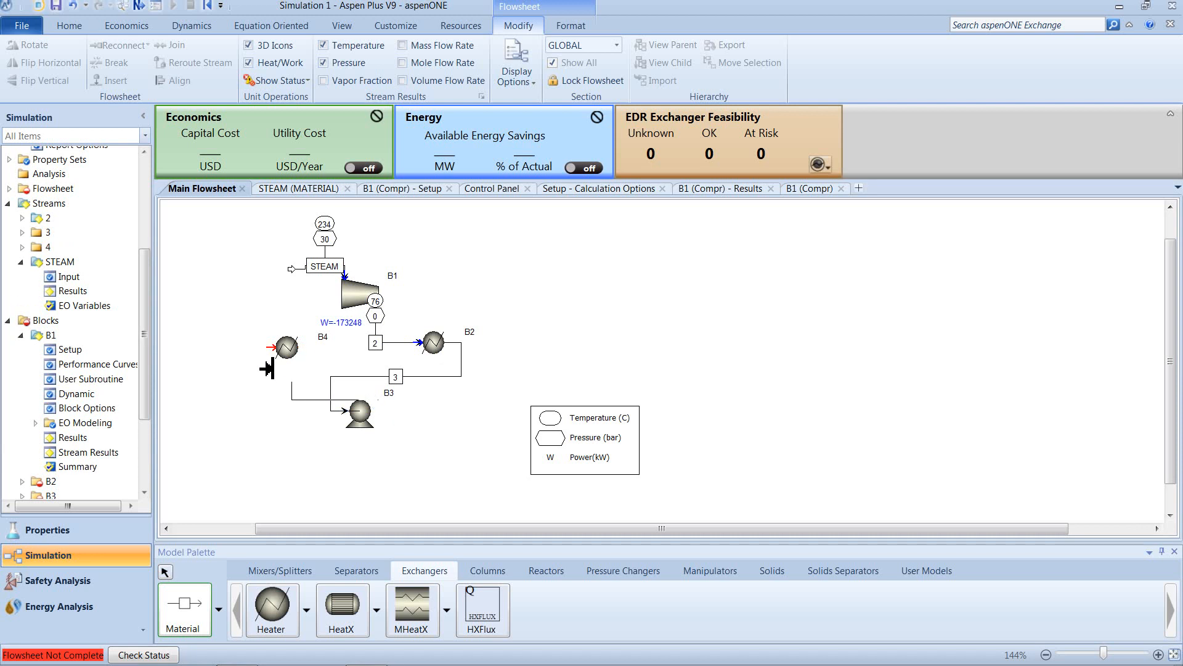
click(271, 347)
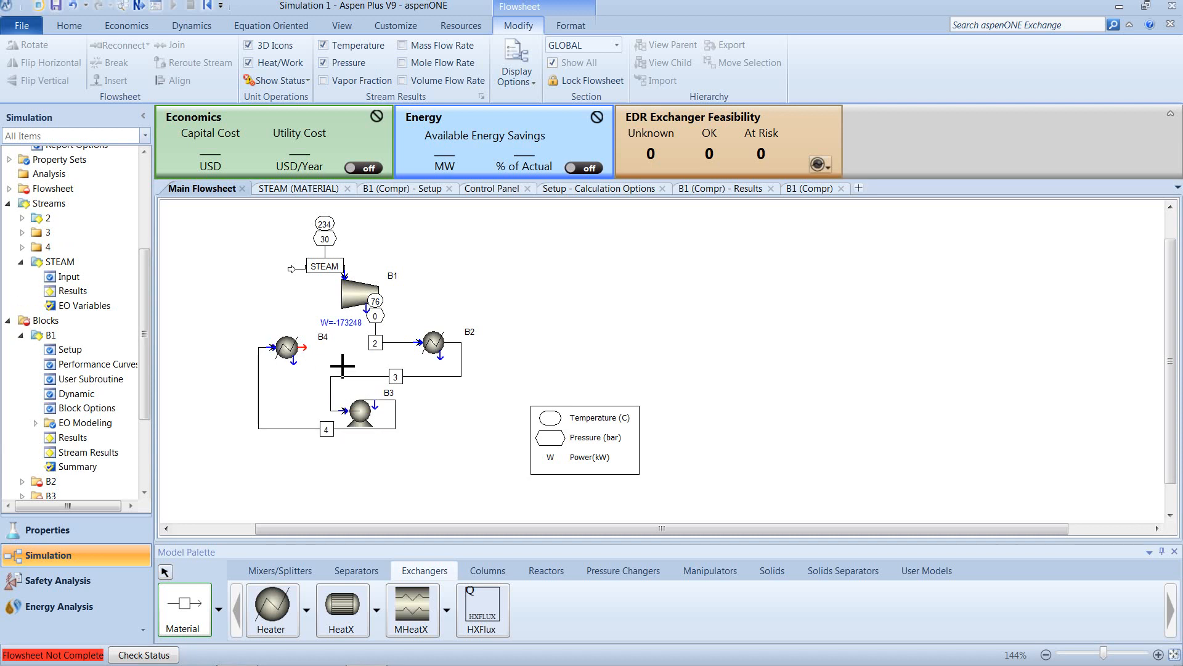
click(165, 572)
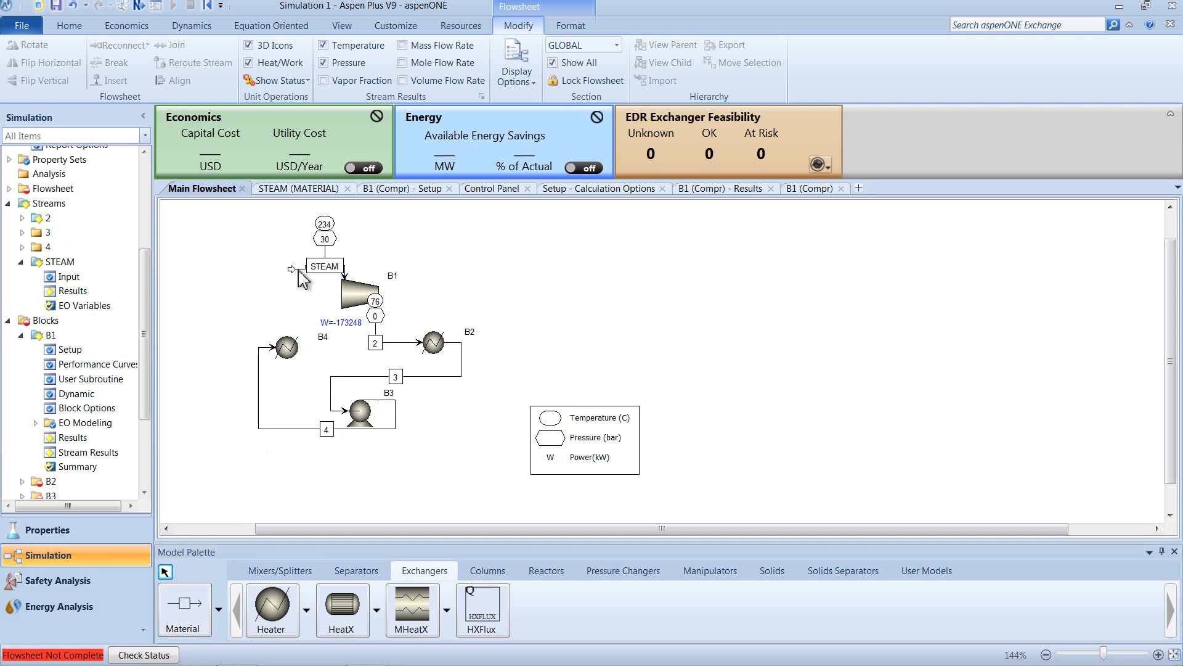
- Reconnect the source of the STEAM stream to heater B4's outlet to close the loop
right_click(299, 271)
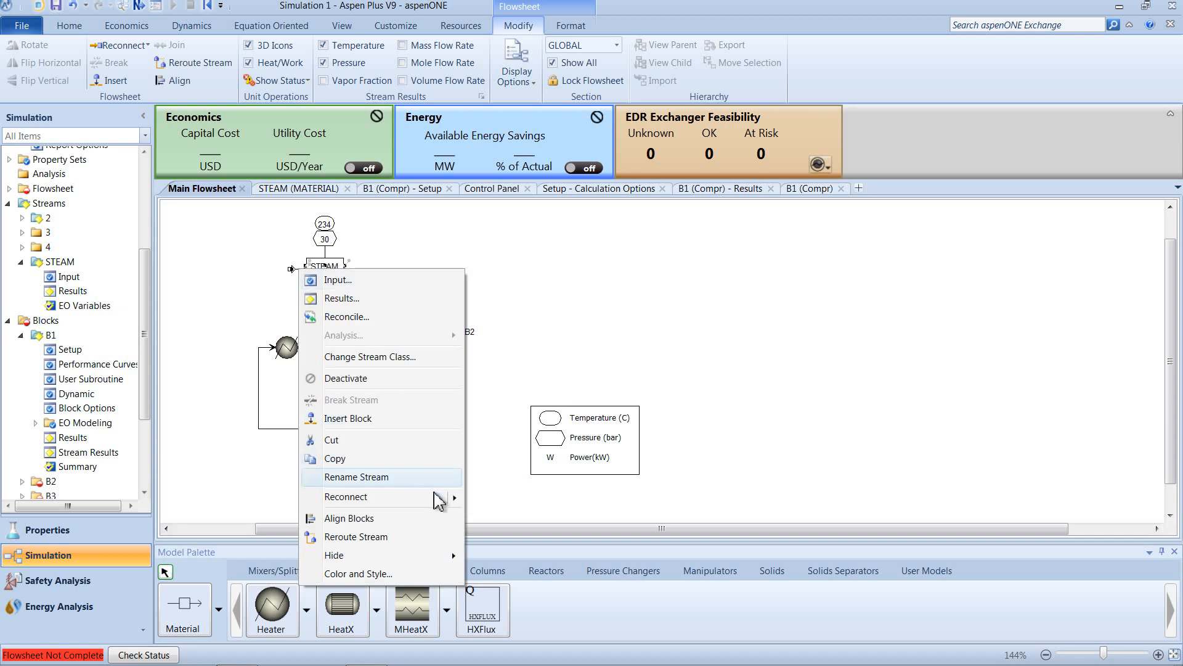
mouse_move(456, 497)
click(505, 519)
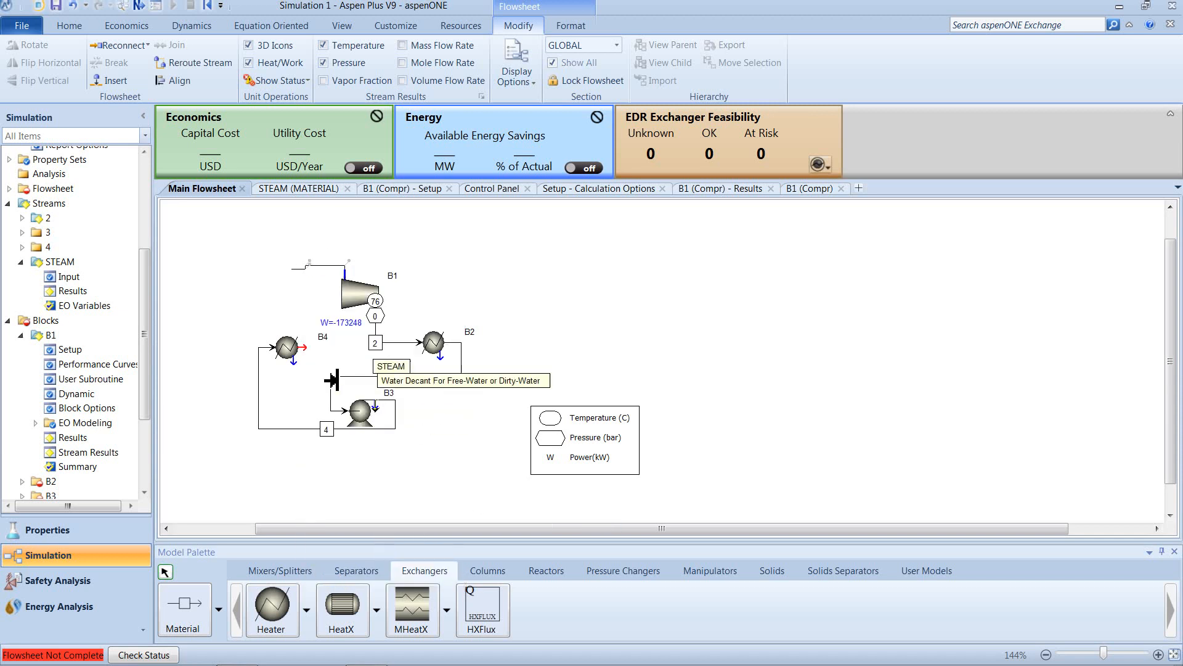
click(309, 348)
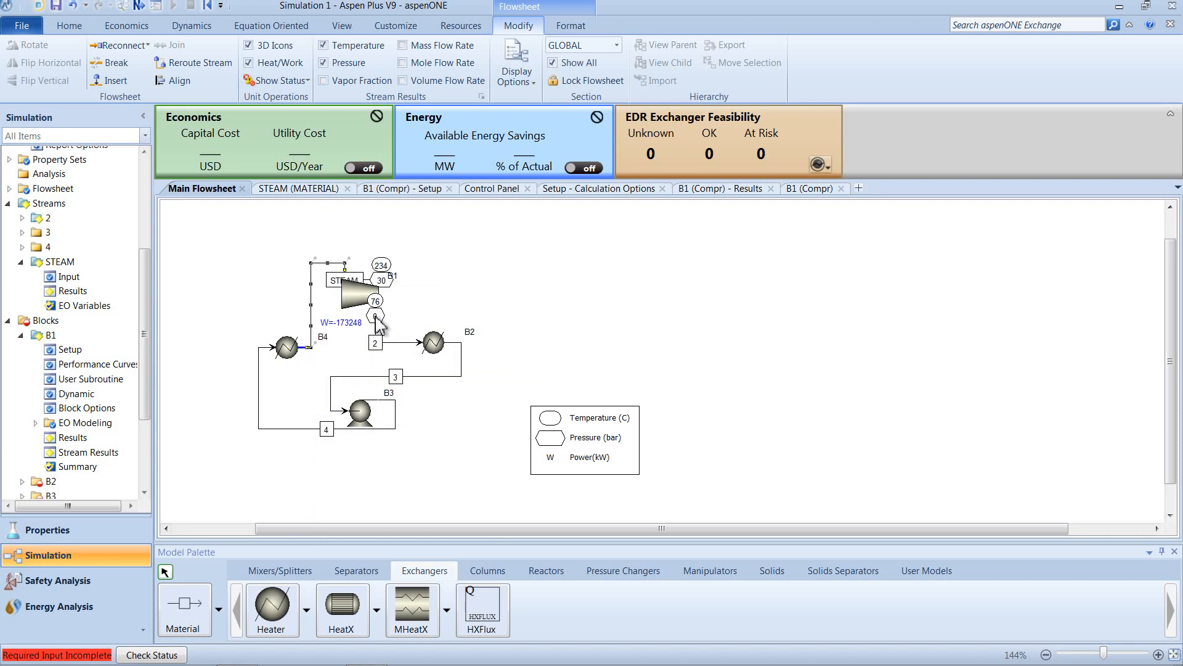
- Reroute stream 4's line lower so that it runs beneath pump B3
click(456, 312)
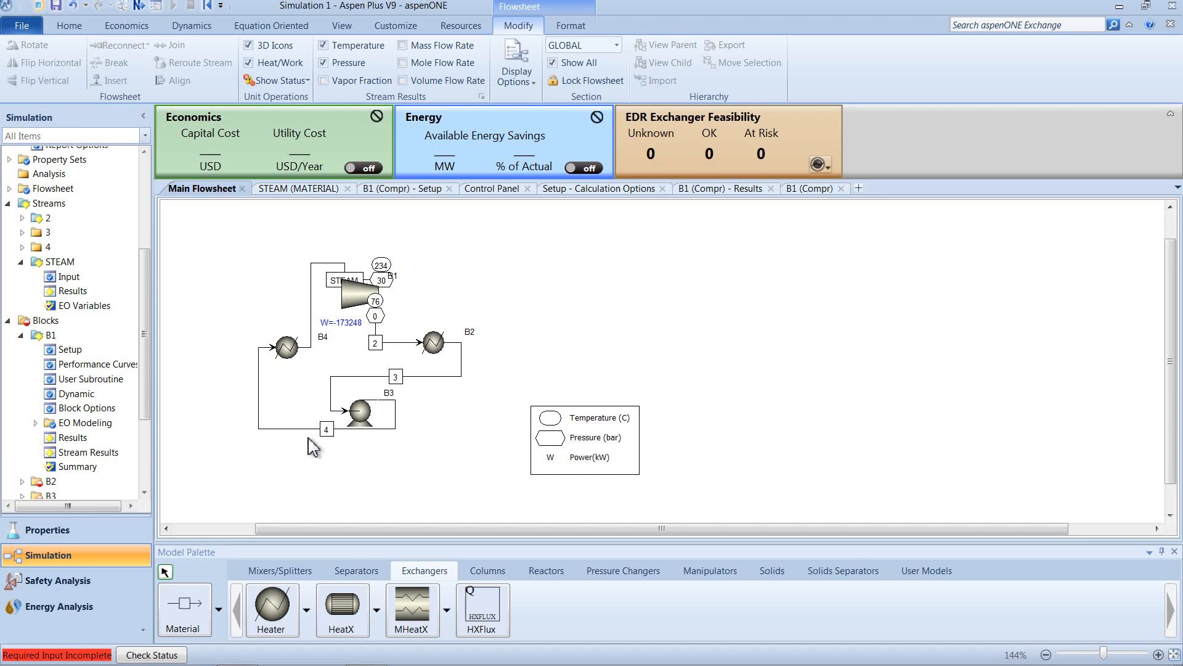
drag(301, 430, 305, 456)
click(426, 446)
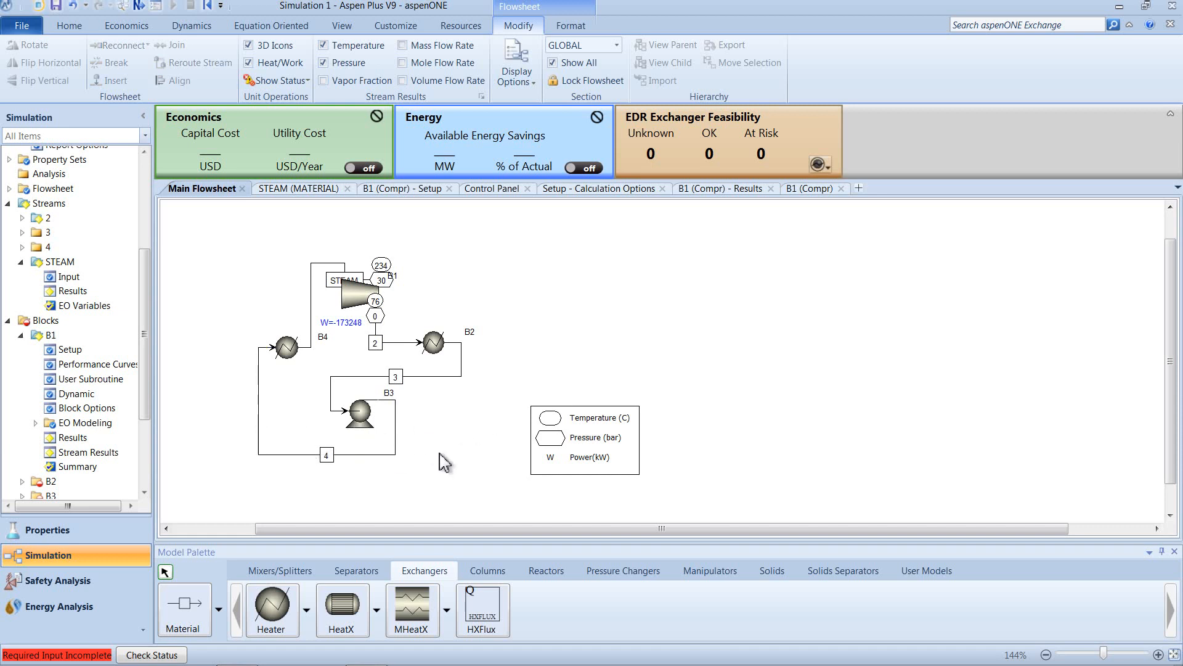
- Flip pump B3's icon horizontally so that its inlet faces heater B2
click(362, 420)
right_click(363, 420)
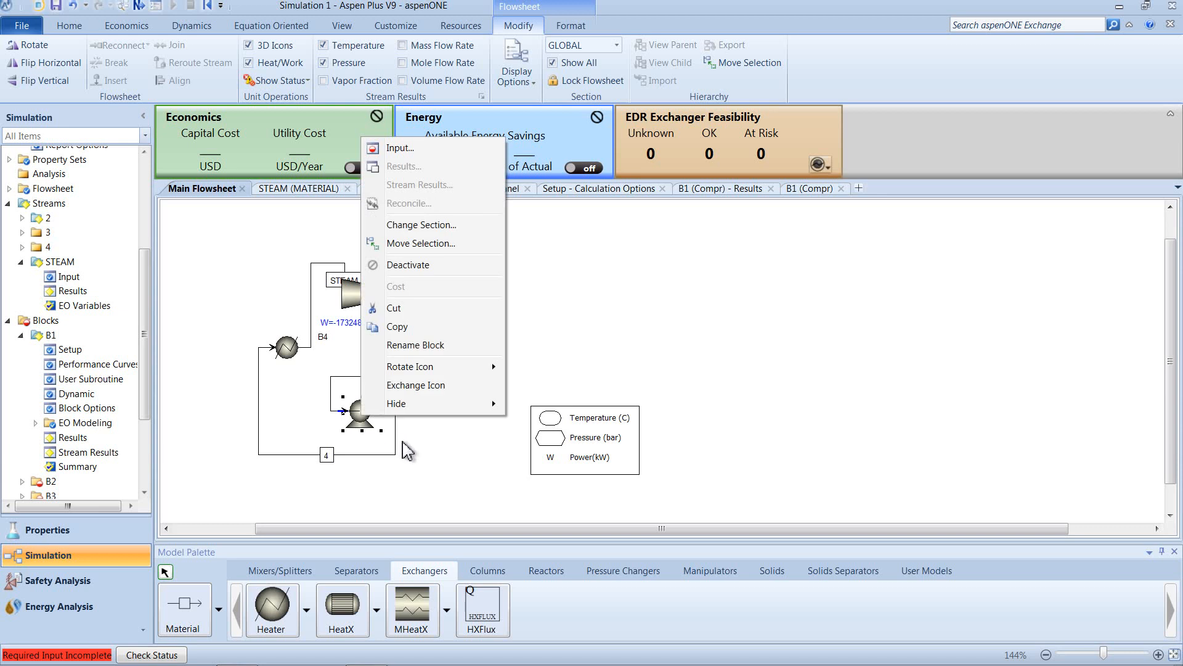
mouse_move(475, 370)
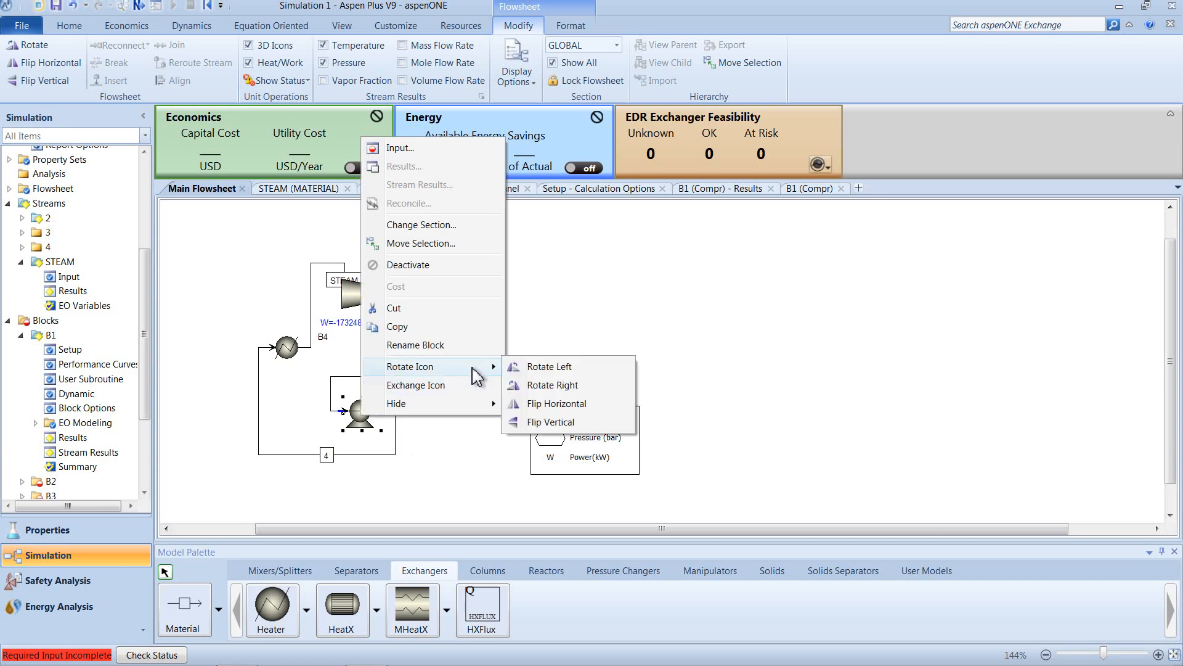
click(560, 412)
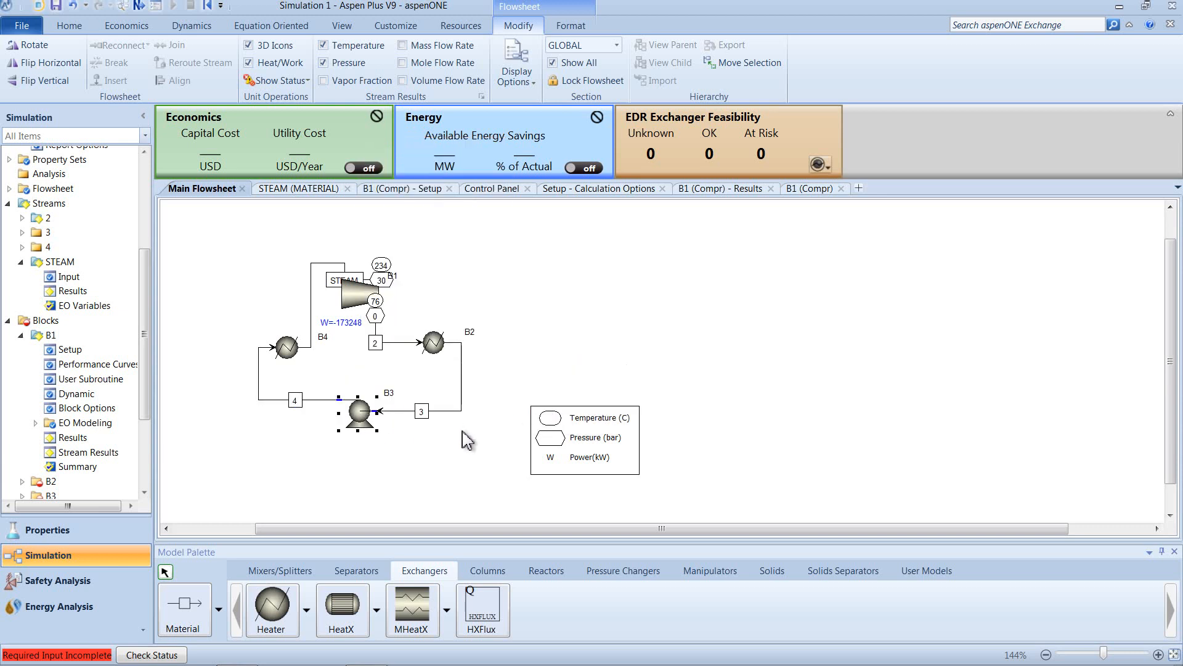
- Rotate heater B4's icon left and move the block slightly farther from turbine B1
right_click(295, 360)
mouse_move(408, 616)
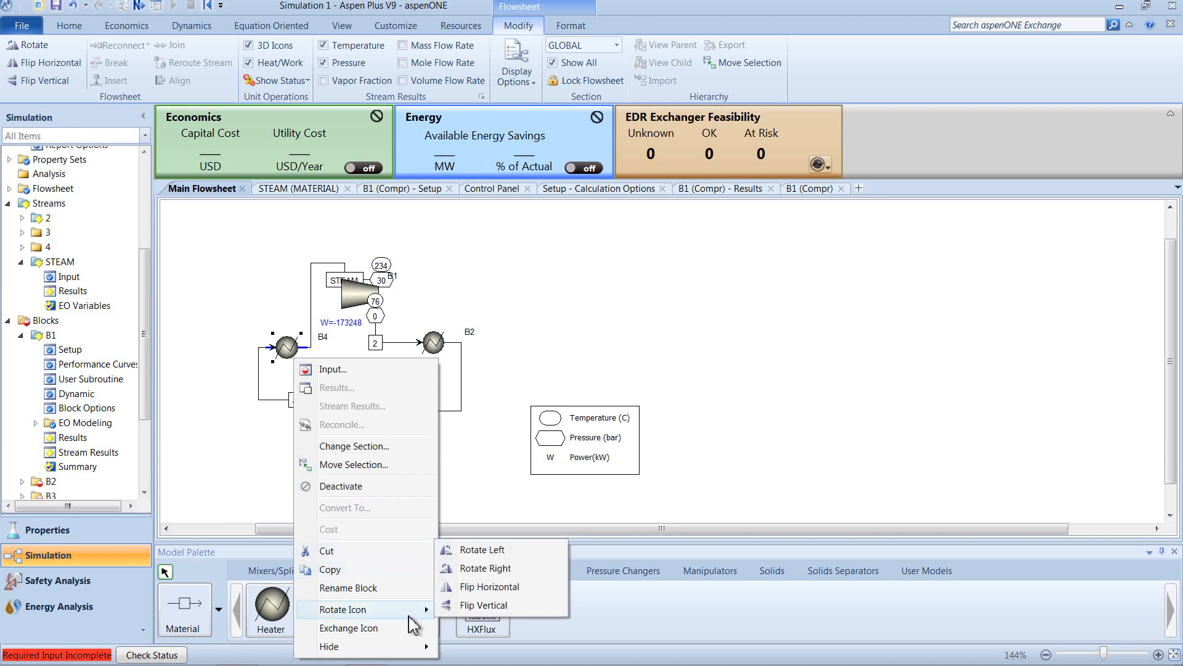
click(490, 550)
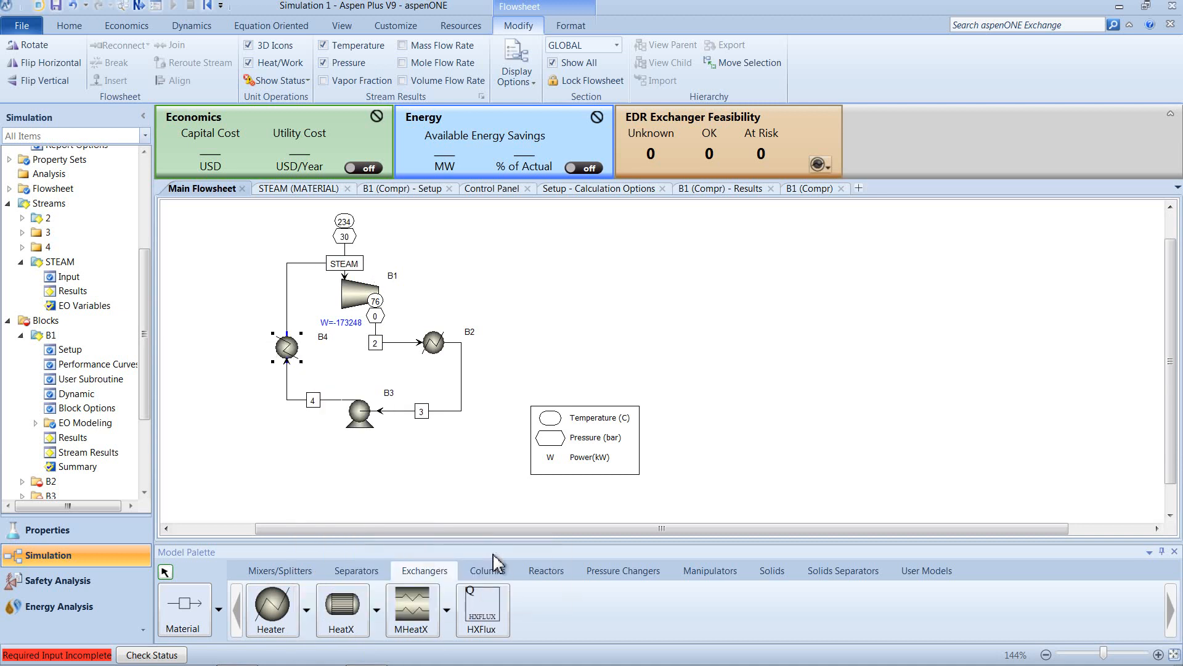
click(343, 361)
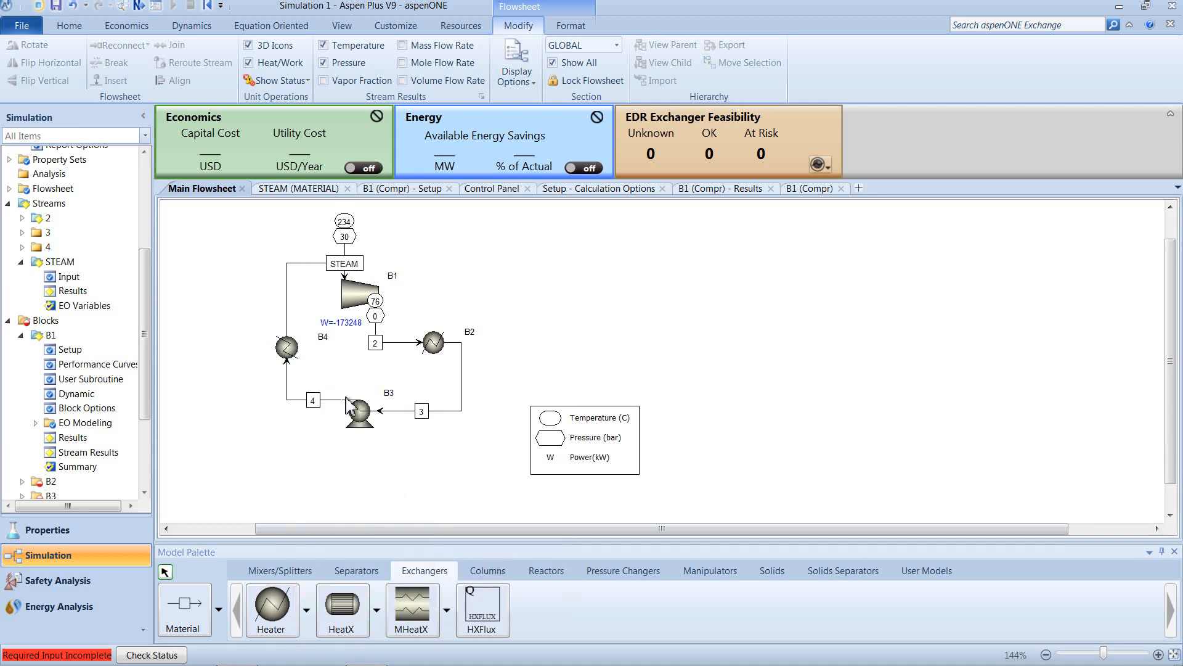
drag(287, 391, 277, 397)
drag(289, 355, 274, 354)
click(282, 382)
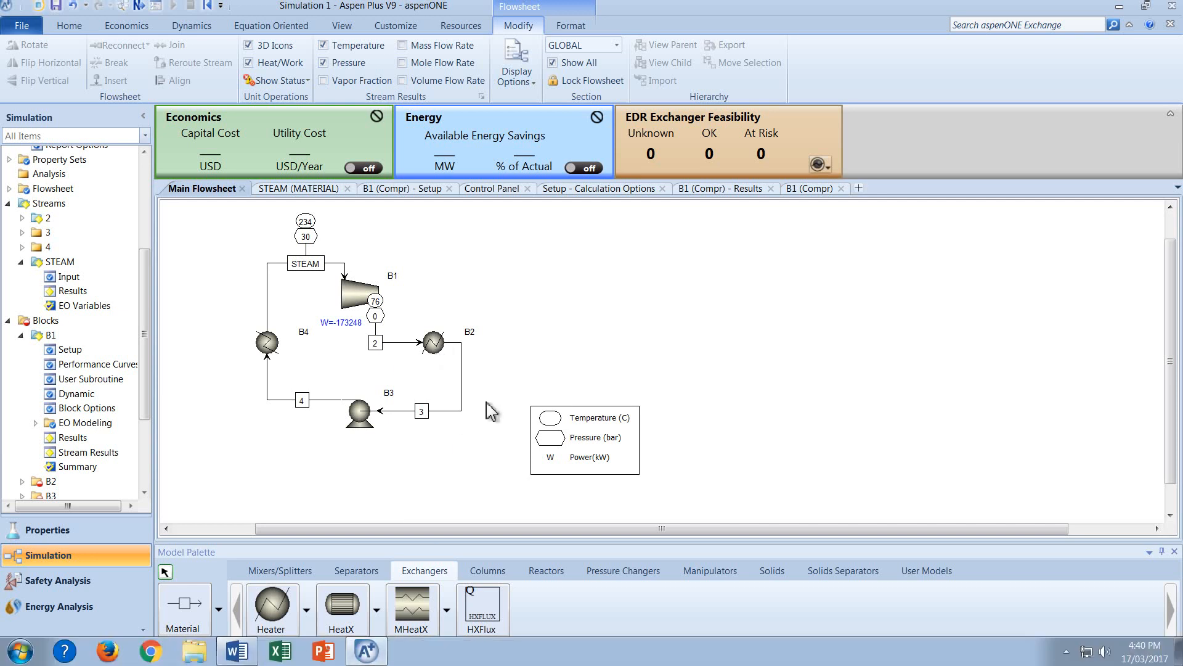
- Switch to the lab document in Word and examine the closed-loop Rankine cycle block specifications and questions in parts B and C
key(alt+Tab)
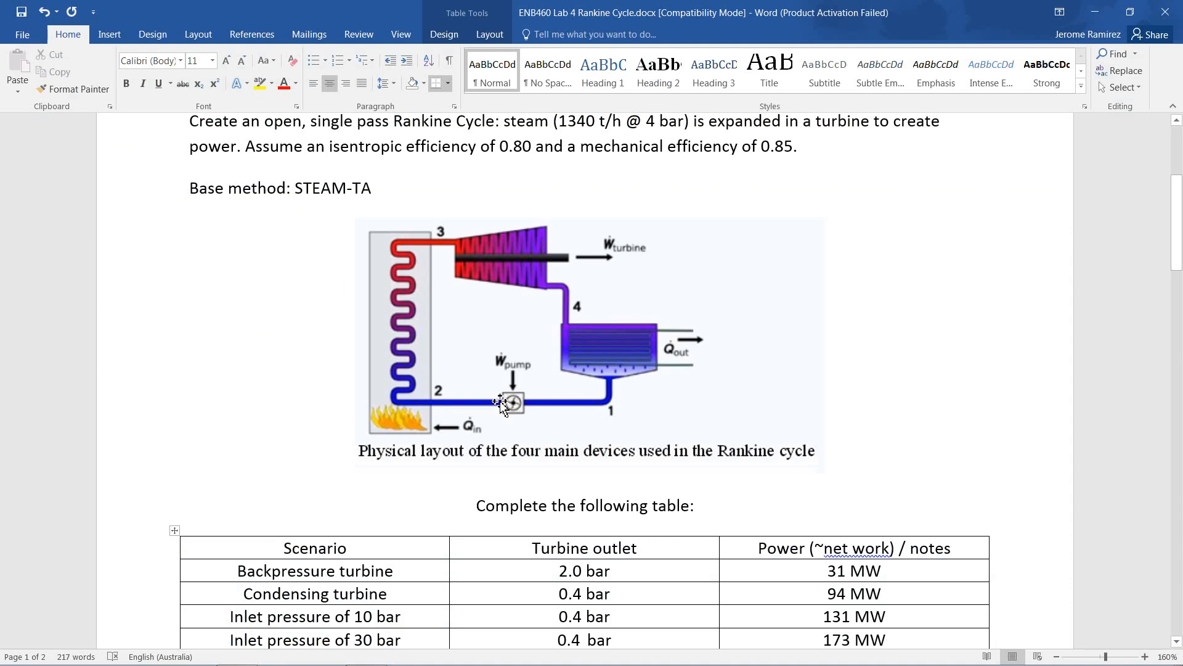
scroll(502, 509, down, 4)
click(496, 523)
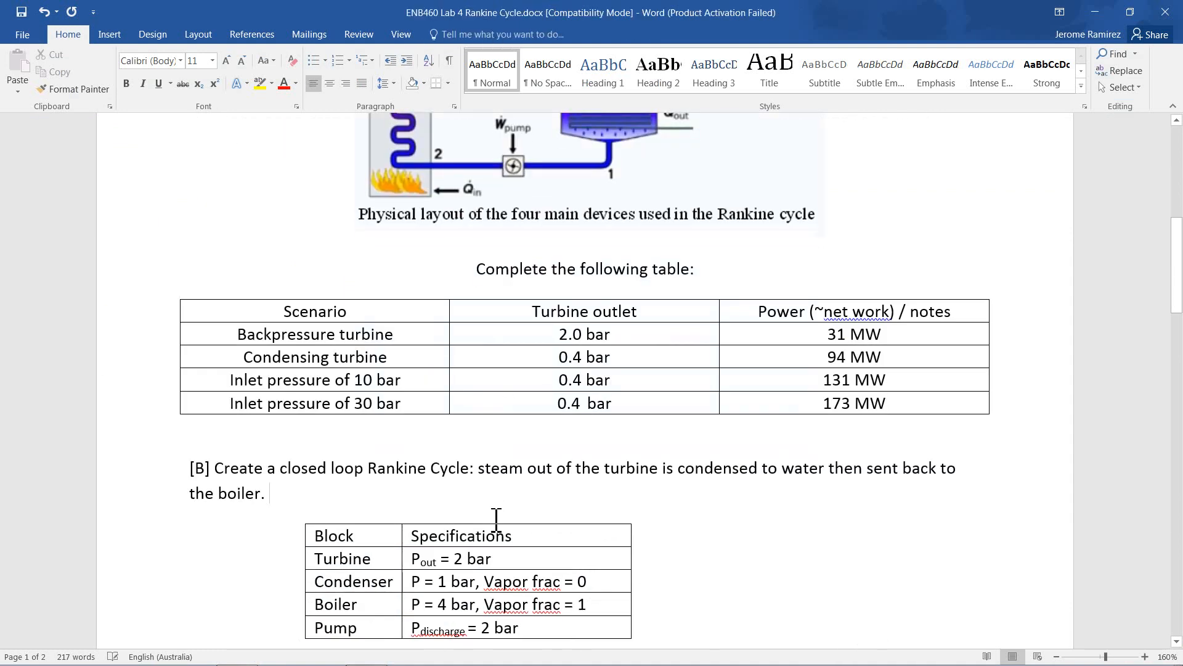
scroll(497, 518, down, 5)
scroll(395, 289, up, 1)
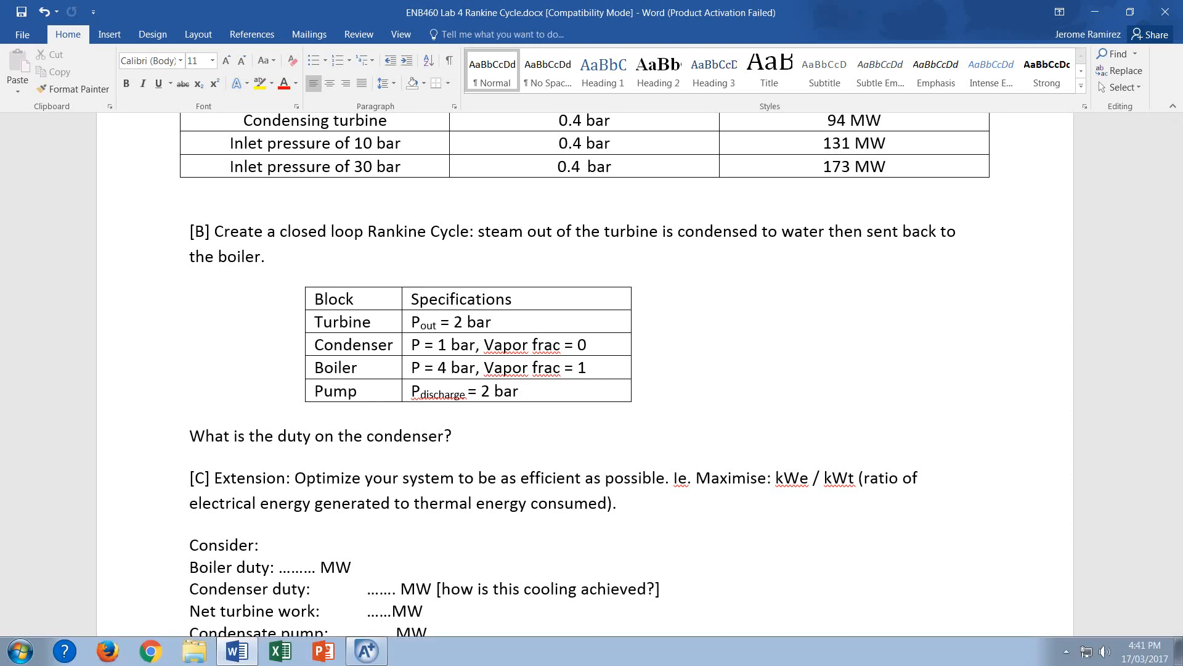
- In Aspen Plus, specify condenser heater B2 by pressure and vapor fraction, with 1 bar and a vapor fraction of 0
click(366, 651)
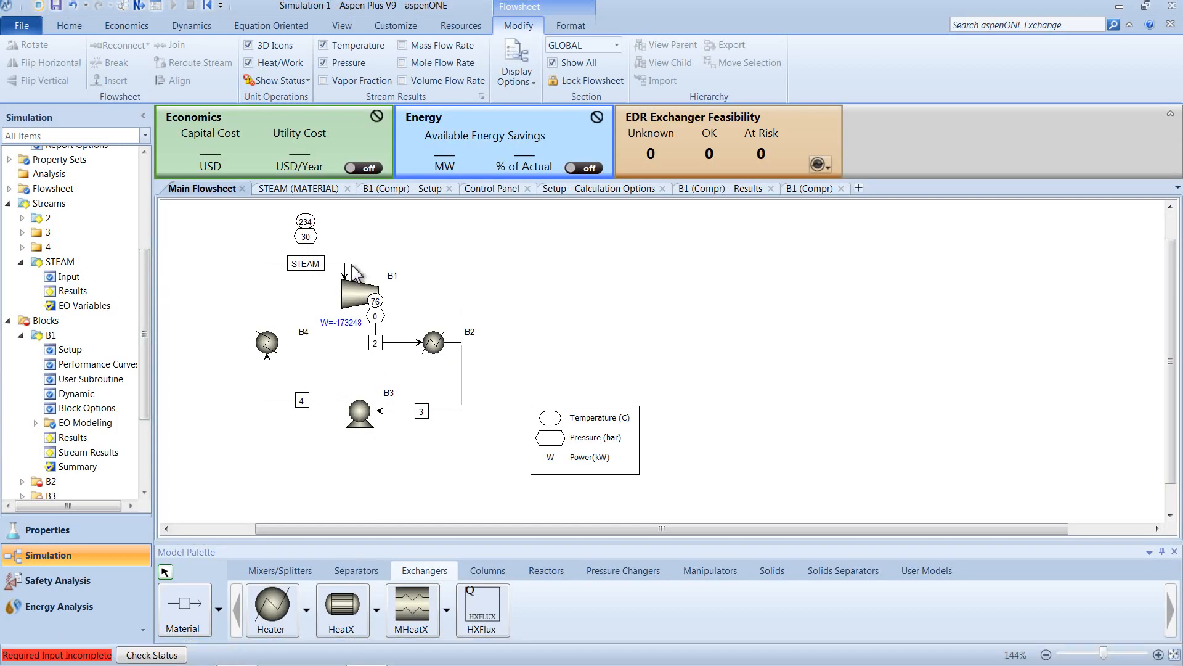
right_click(434, 344)
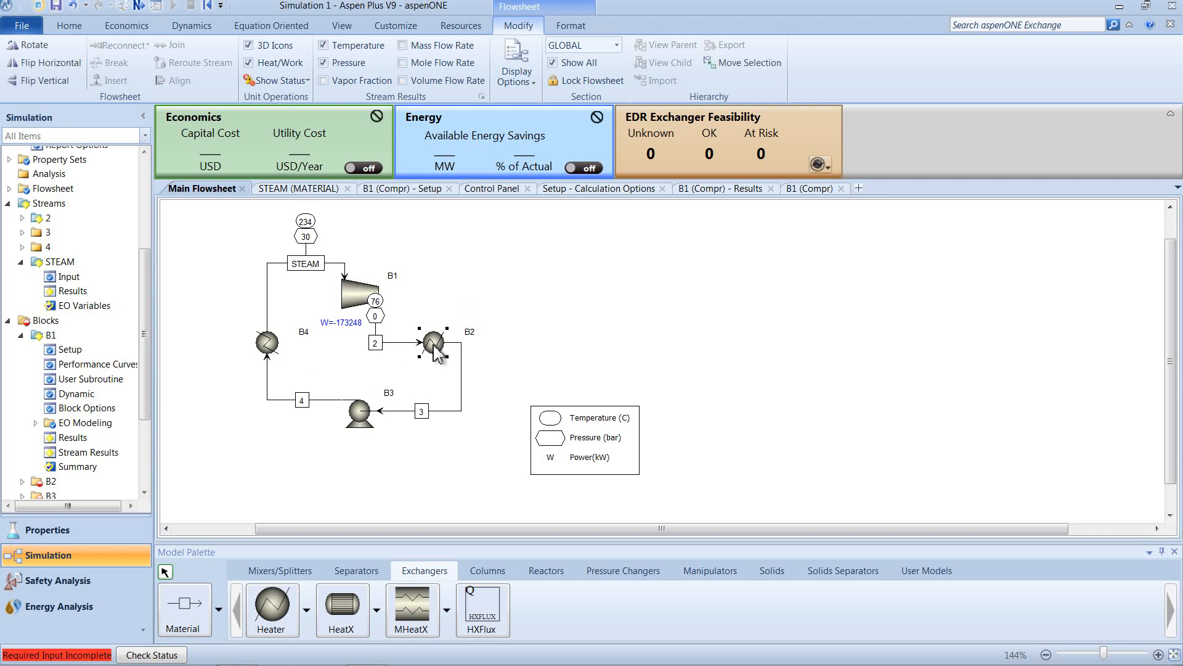
click(451, 354)
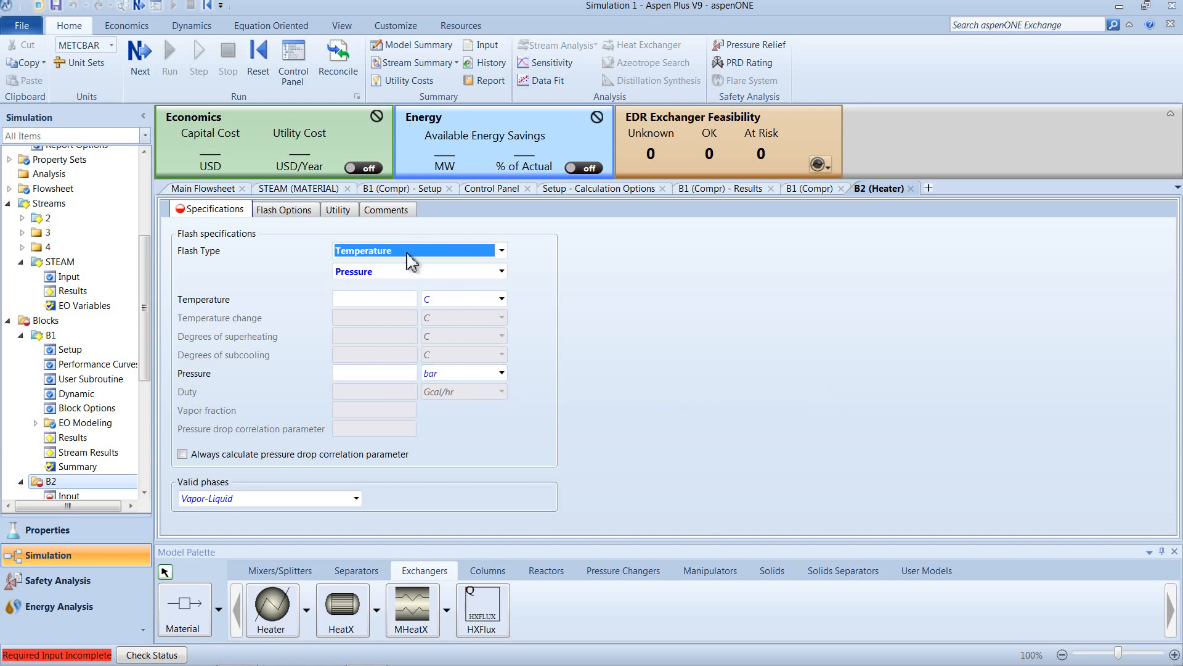
click(502, 250)
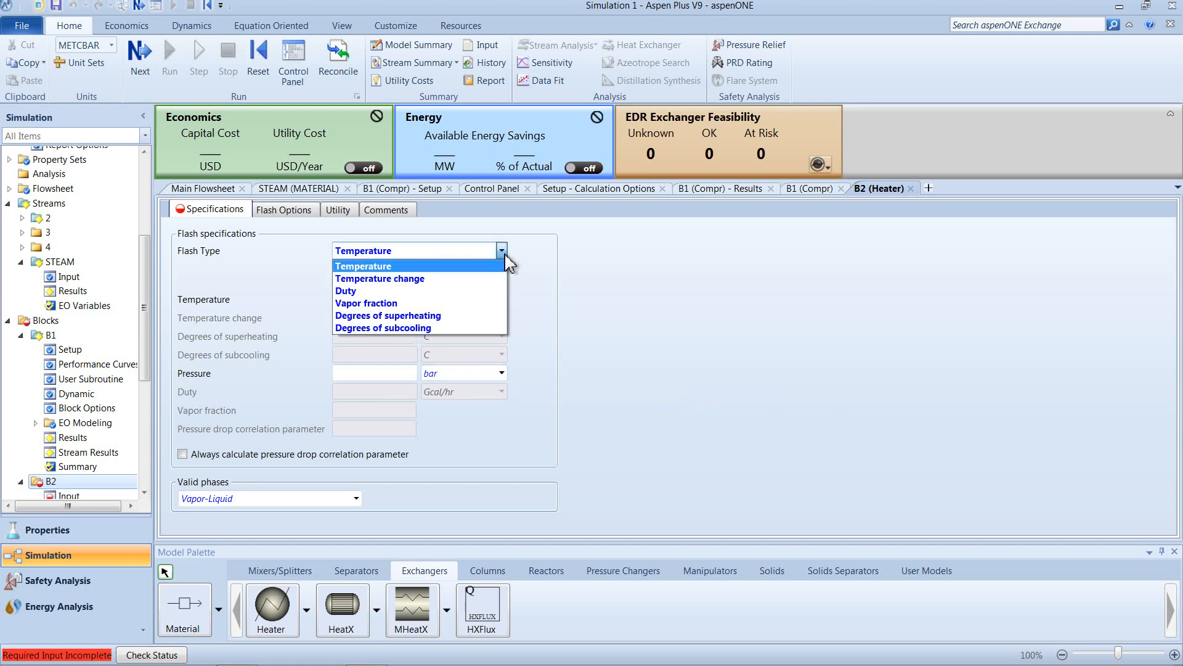
click(399, 302)
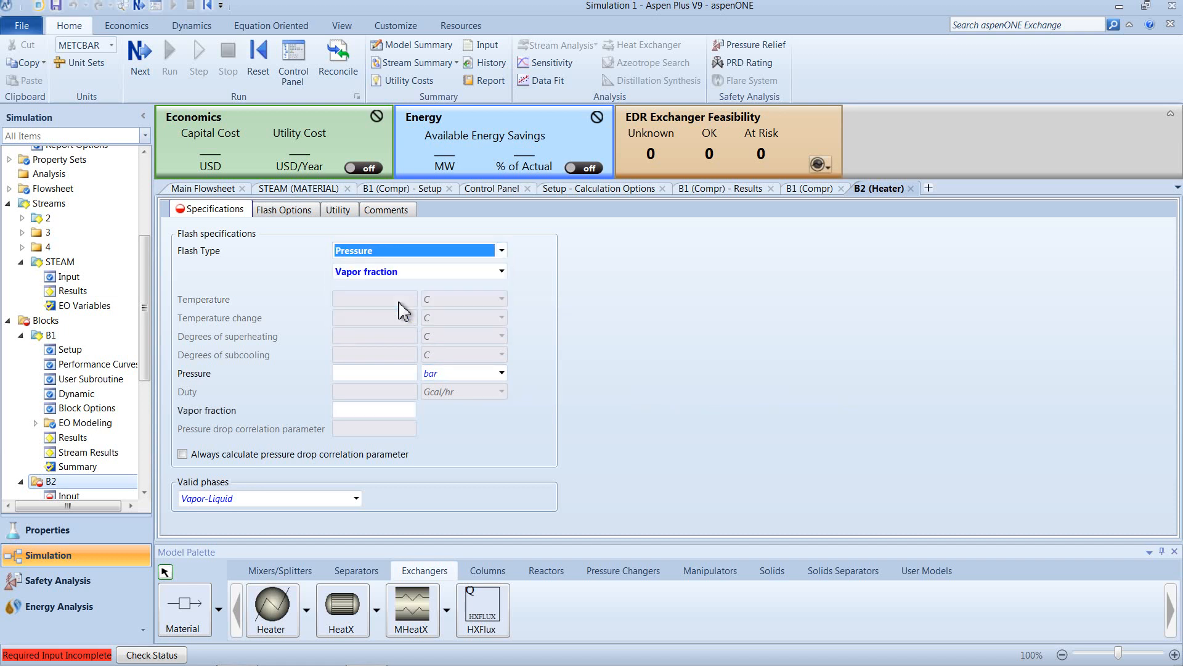
click(388, 374)
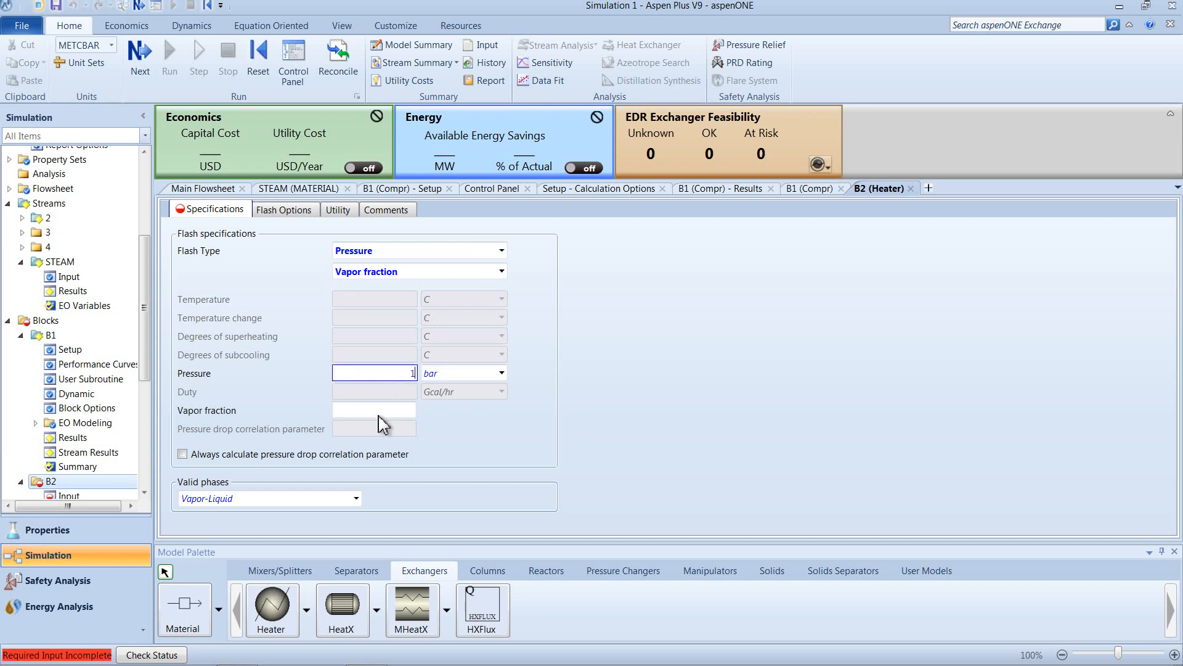
click(432, 429)
click(238, 652)
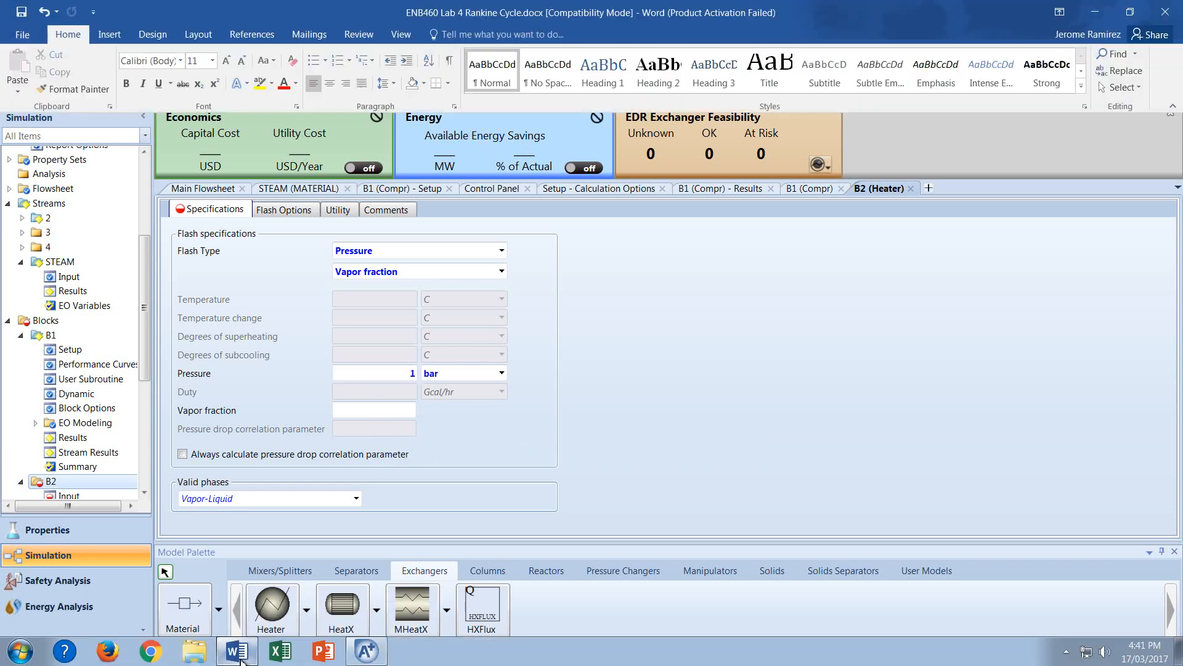
click(240, 658)
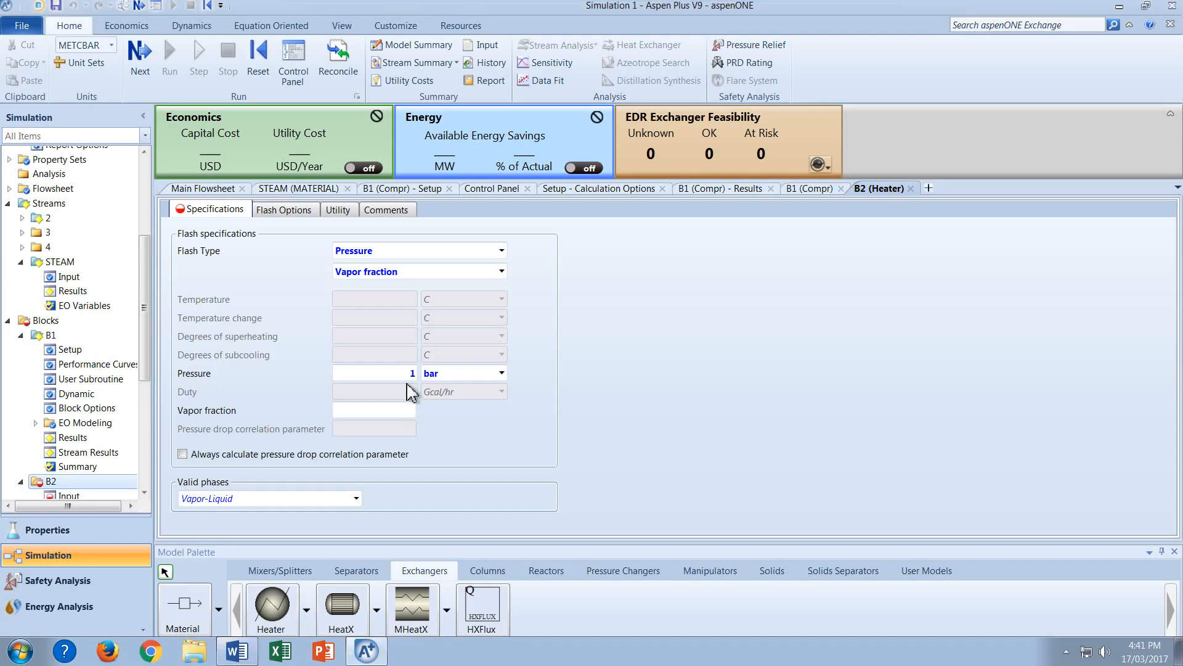
click(381, 410)
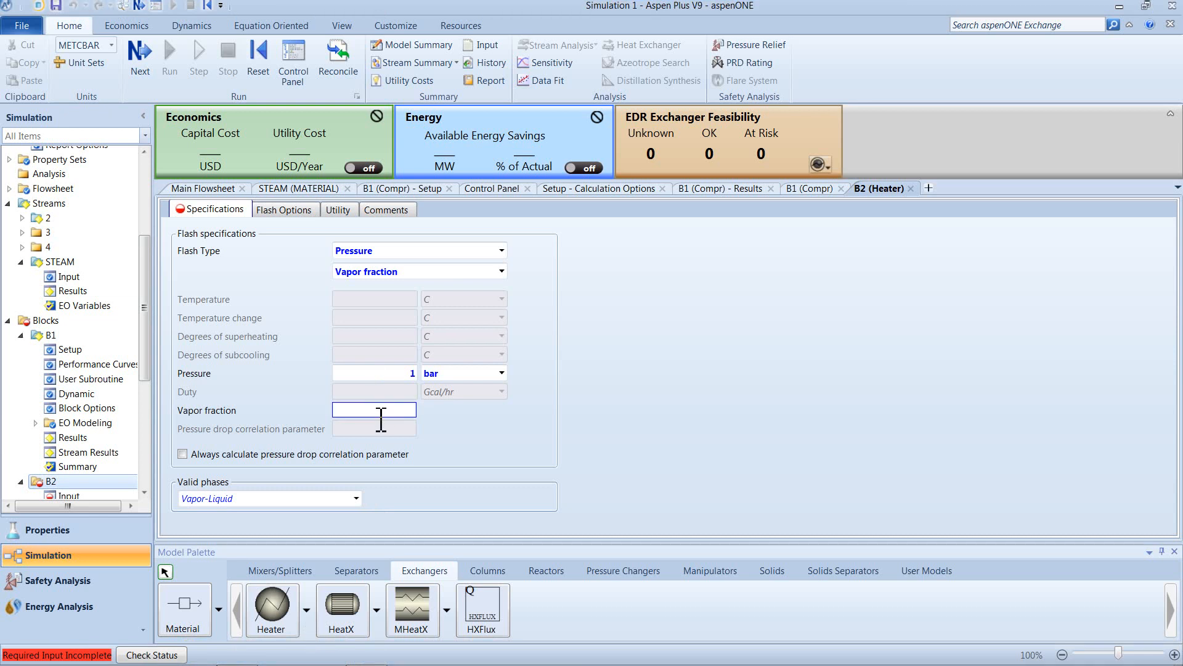
click(584, 402)
- Advance to pump B3's setup and set its discharge pressure to 2 bar
click(147, 74)
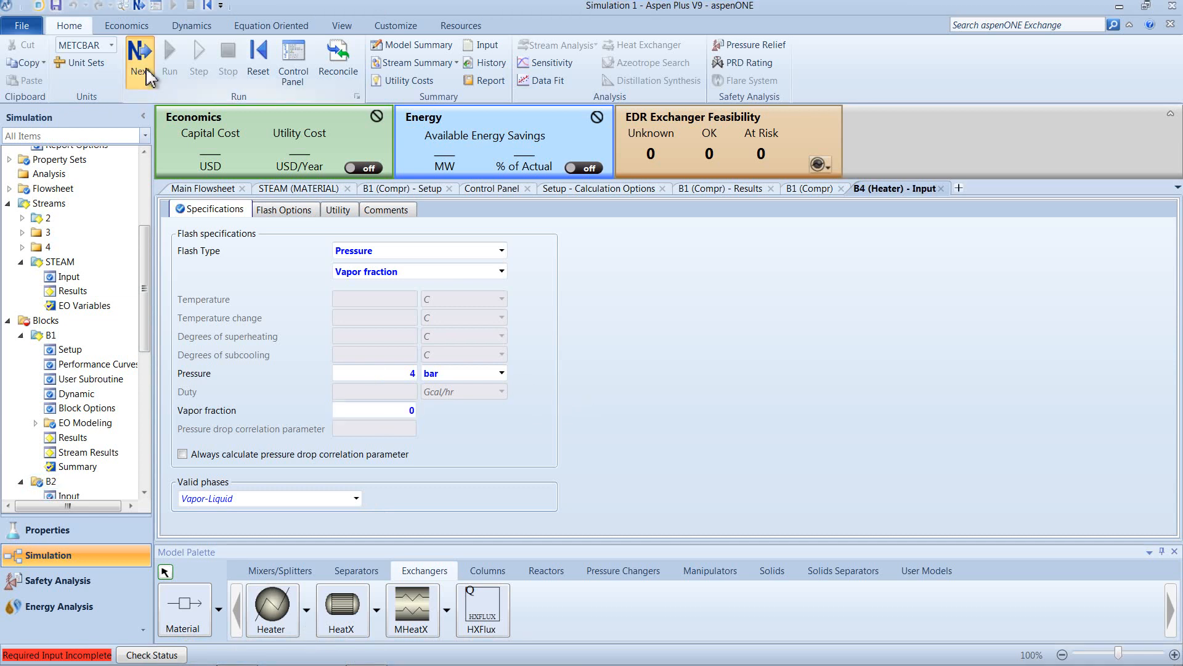
click(146, 74)
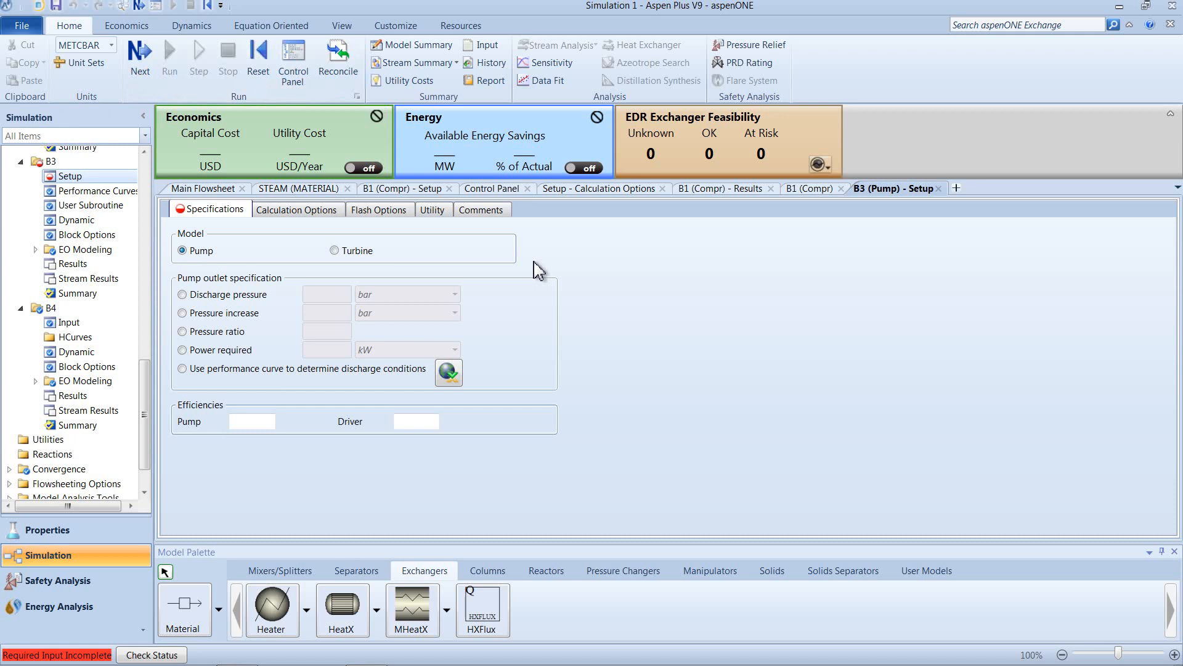
click(265, 296)
click(330, 298)
text(2)
key(F4)
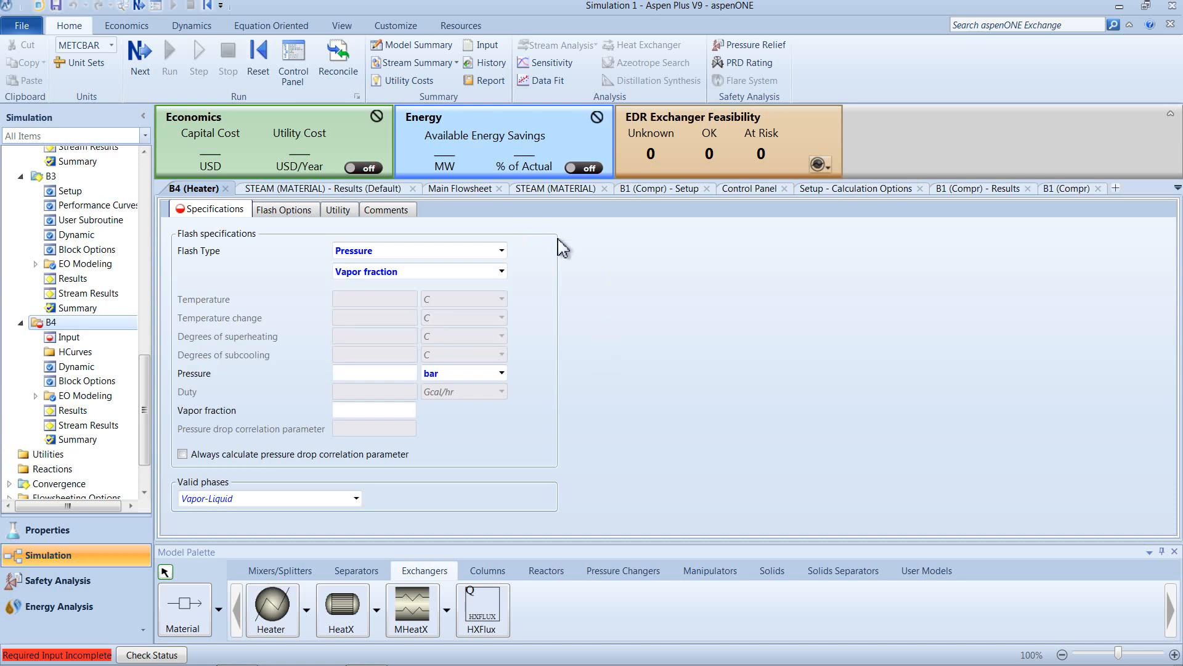
- Set boiler heater B4's pressure to 4 bar and its vapor fraction to 1
click(376, 373)
click(397, 409)
text(1)
key(Return)
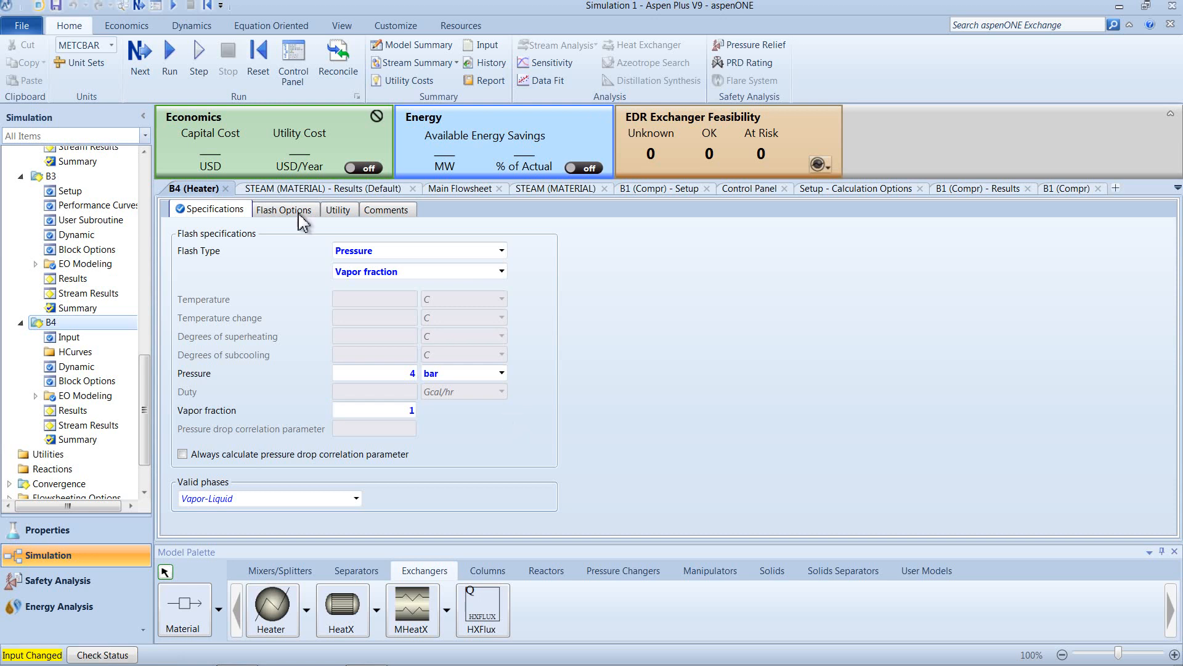
- Run the simulation and shift stream 3's label closer to pump B3 on the main flowsheet
click(141, 61)
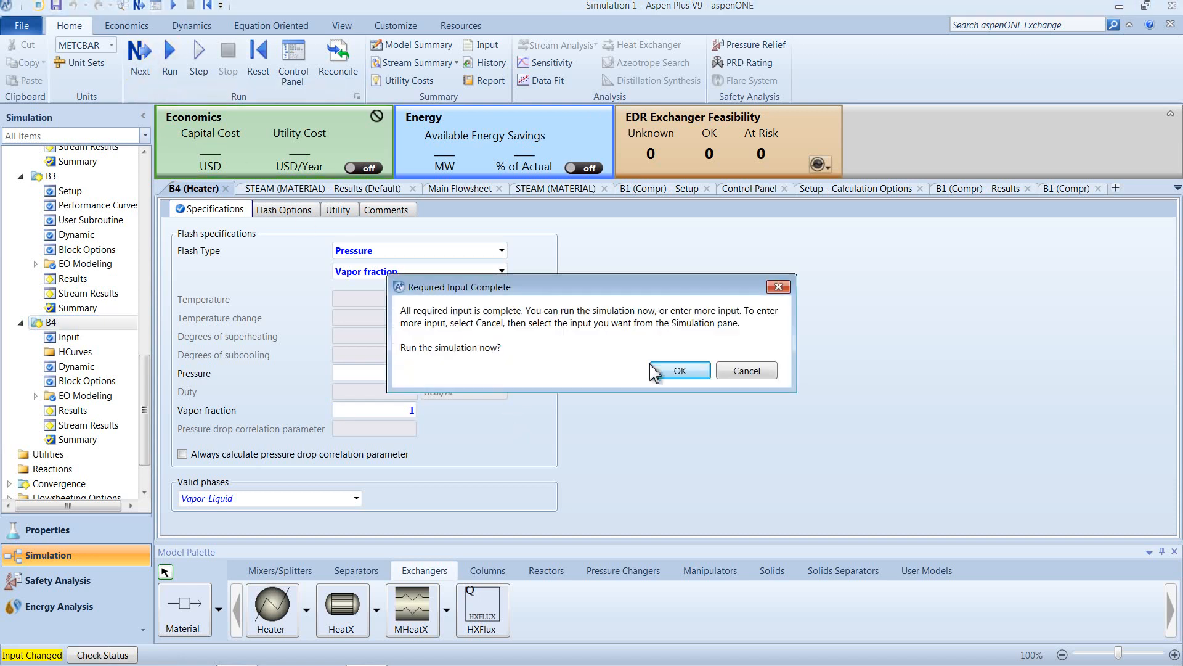
click(678, 371)
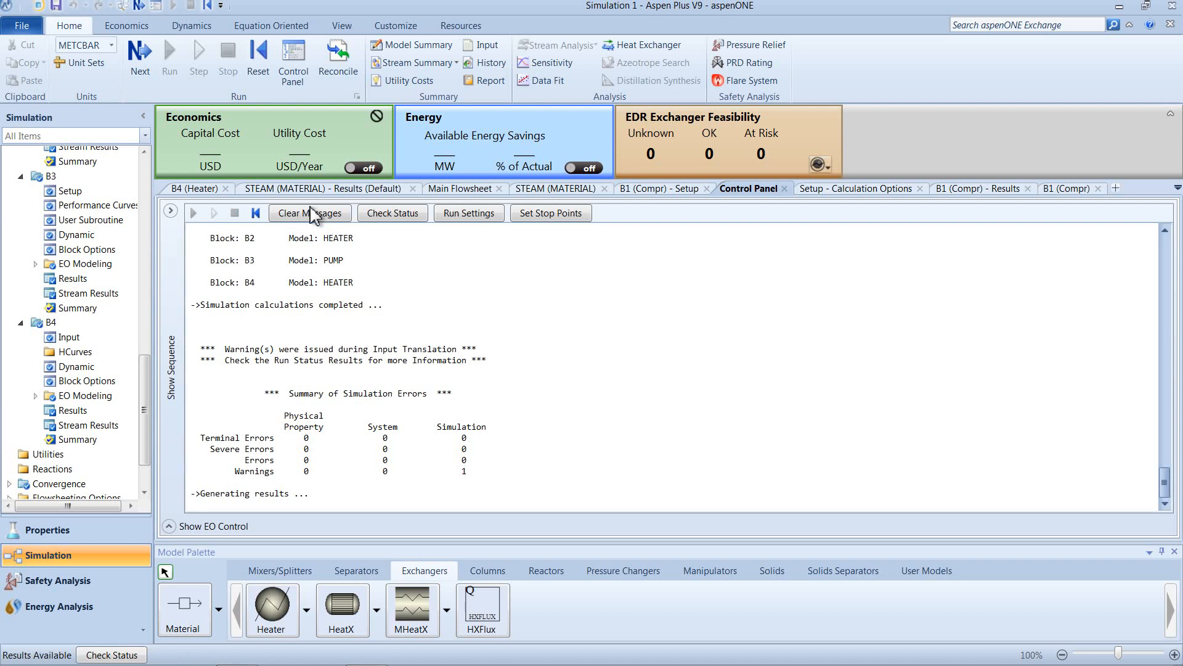
click(447, 191)
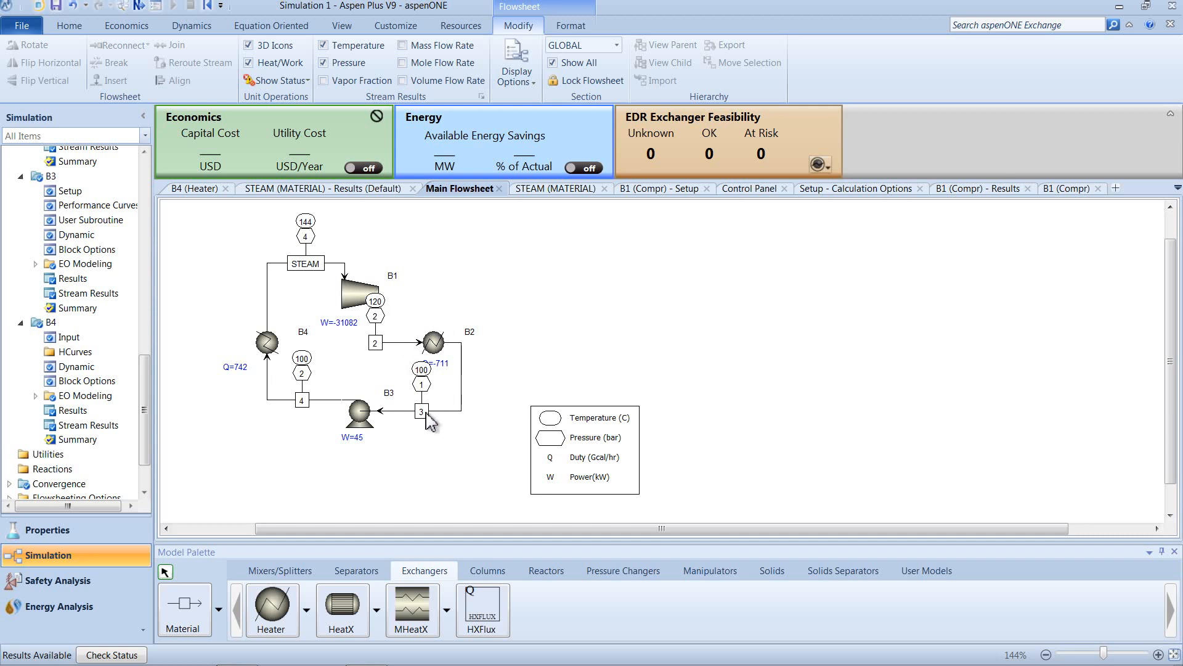
drag(419, 425, 405, 424)
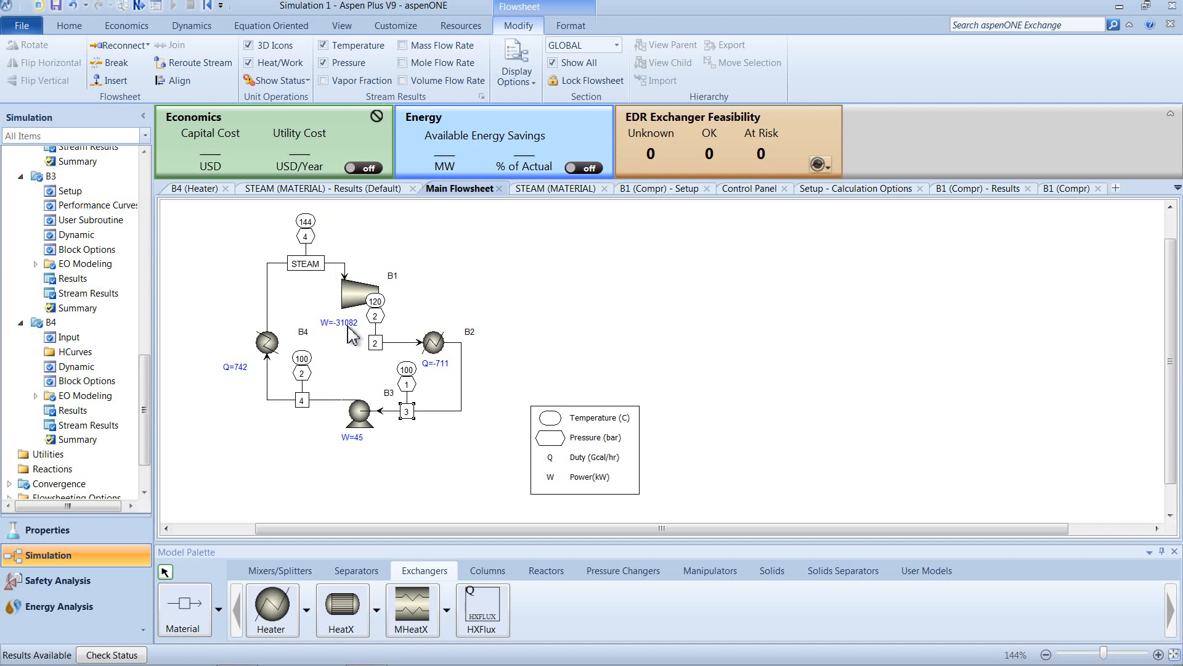
- Review the results summaries of turbine B1 and pump B3, returning to the main flowsheet after each
right_click(363, 297)
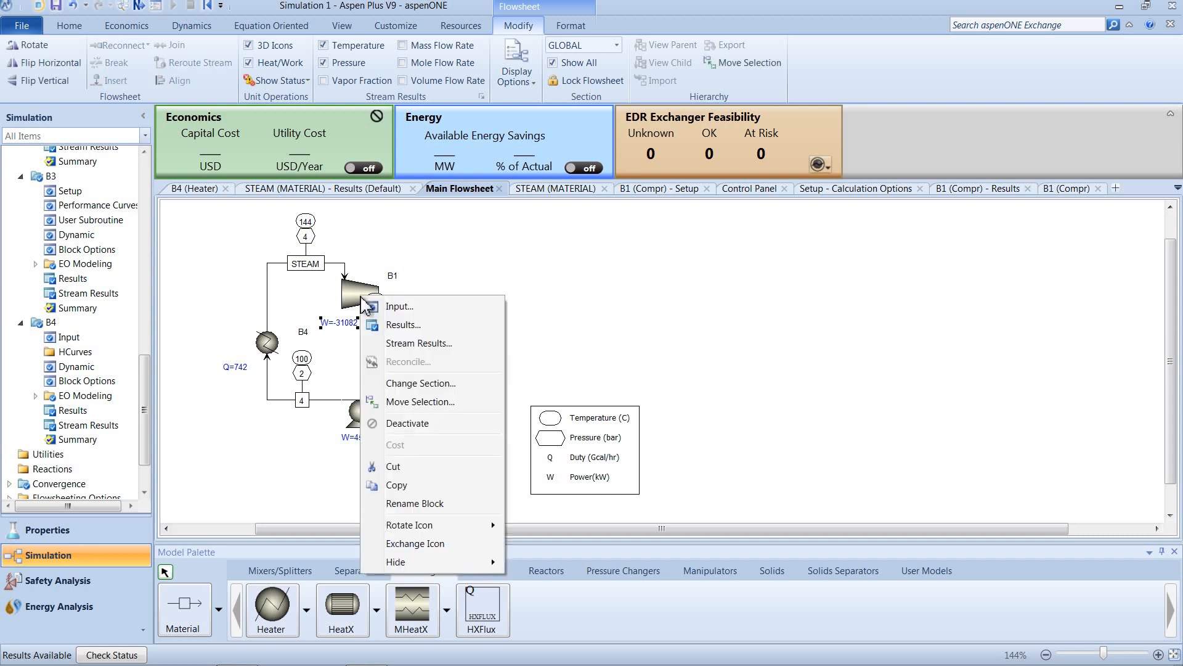
click(403, 324)
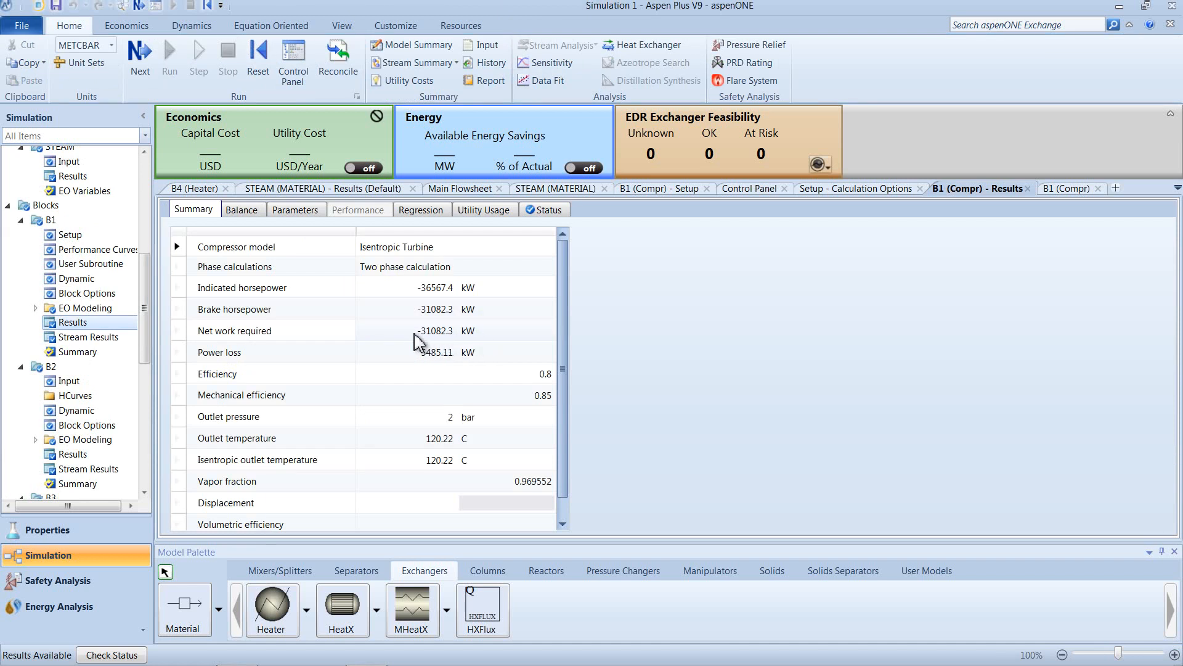
click(455, 190)
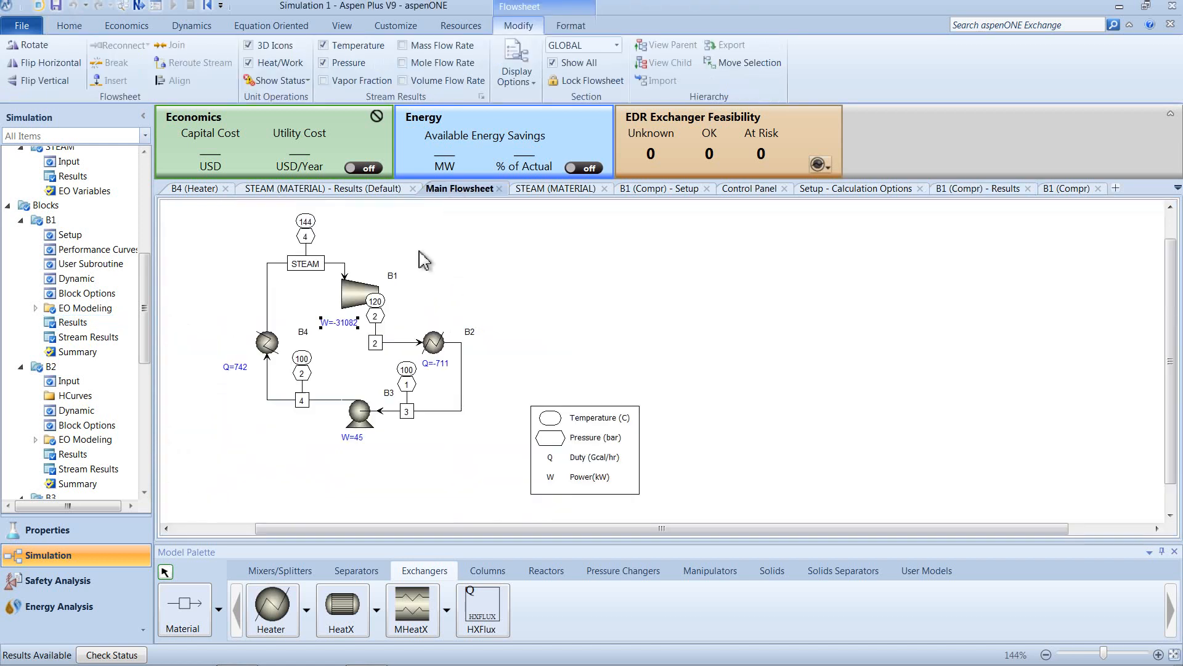
right_click(369, 418)
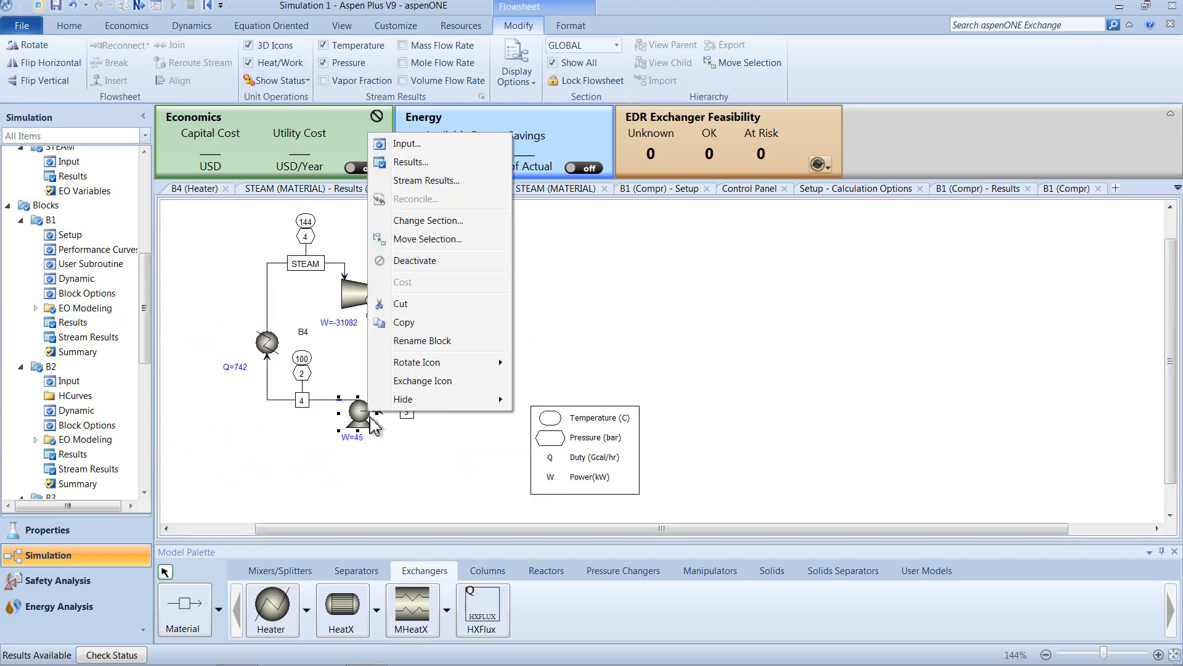
click(416, 165)
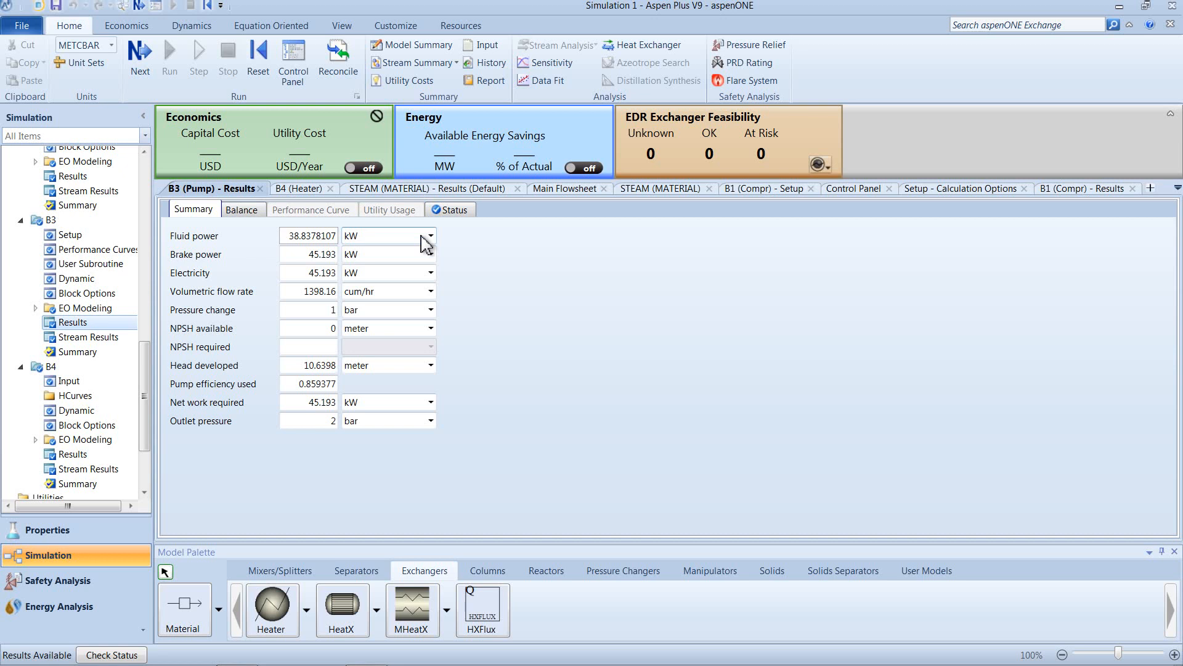
click(545, 191)
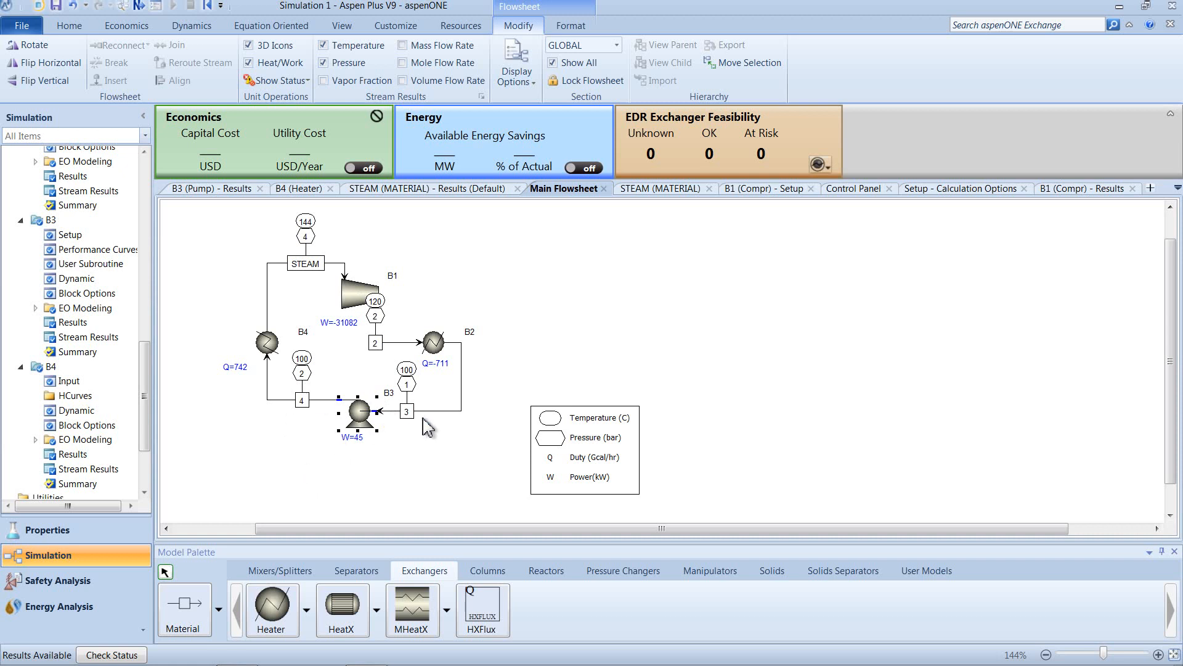
- Review condenser B2's results summary with the heat duty displayed in kW and return to the main flowsheet
click(390, 458)
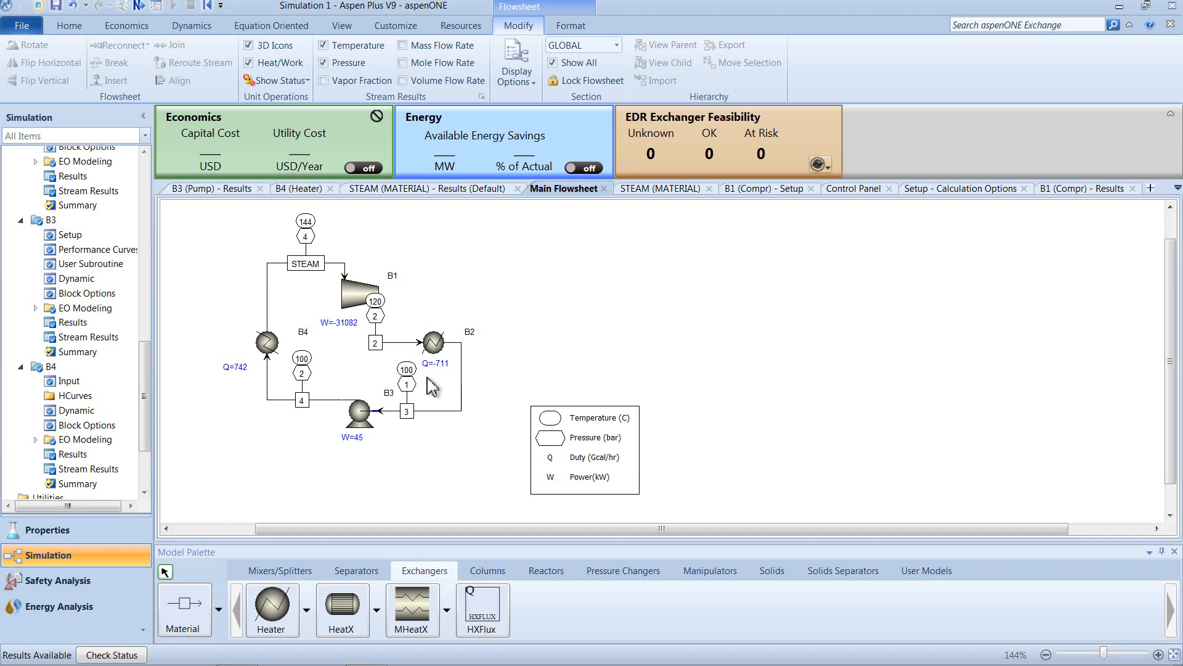
right_click(437, 343)
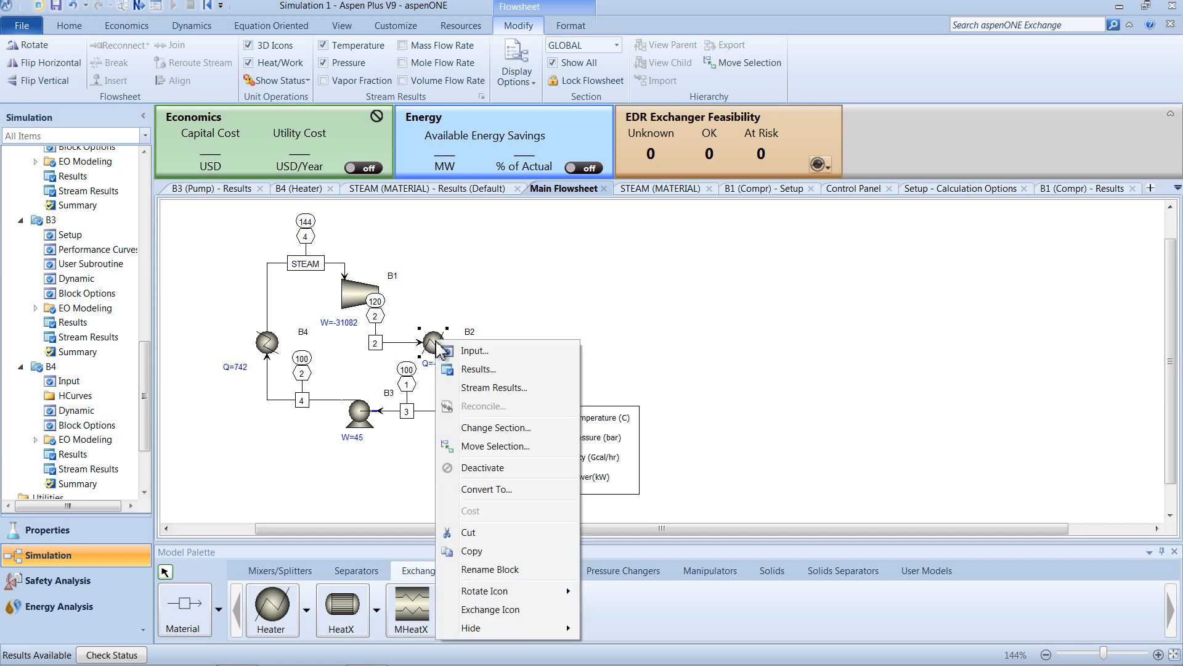
click(472, 377)
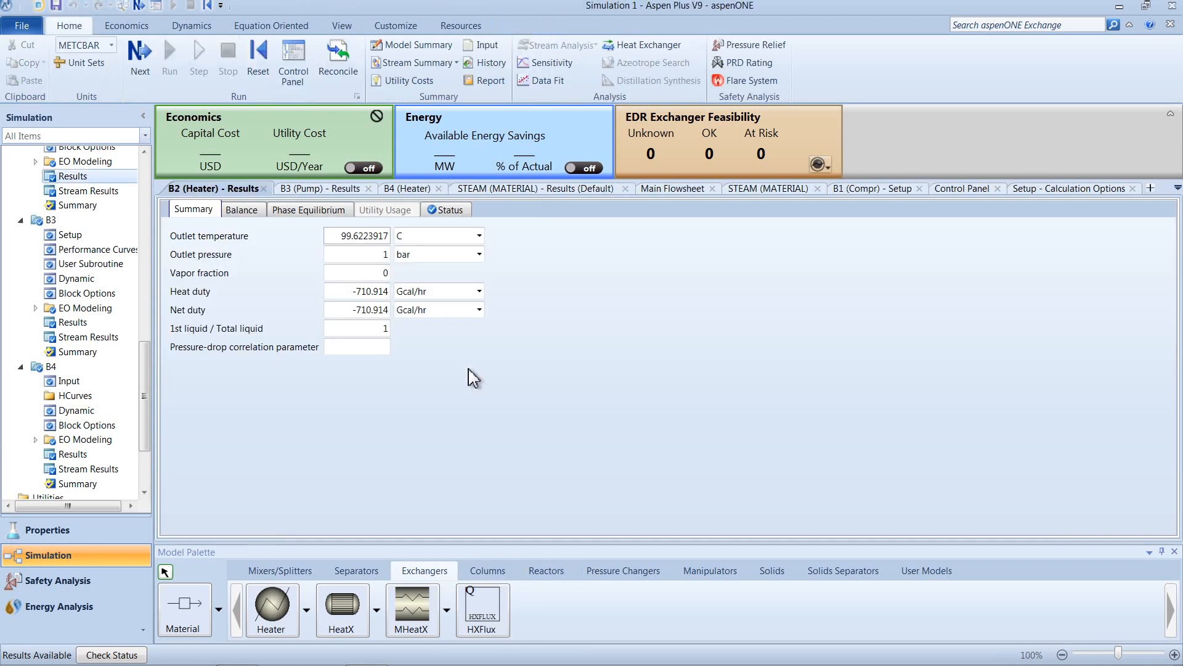
click(480, 292)
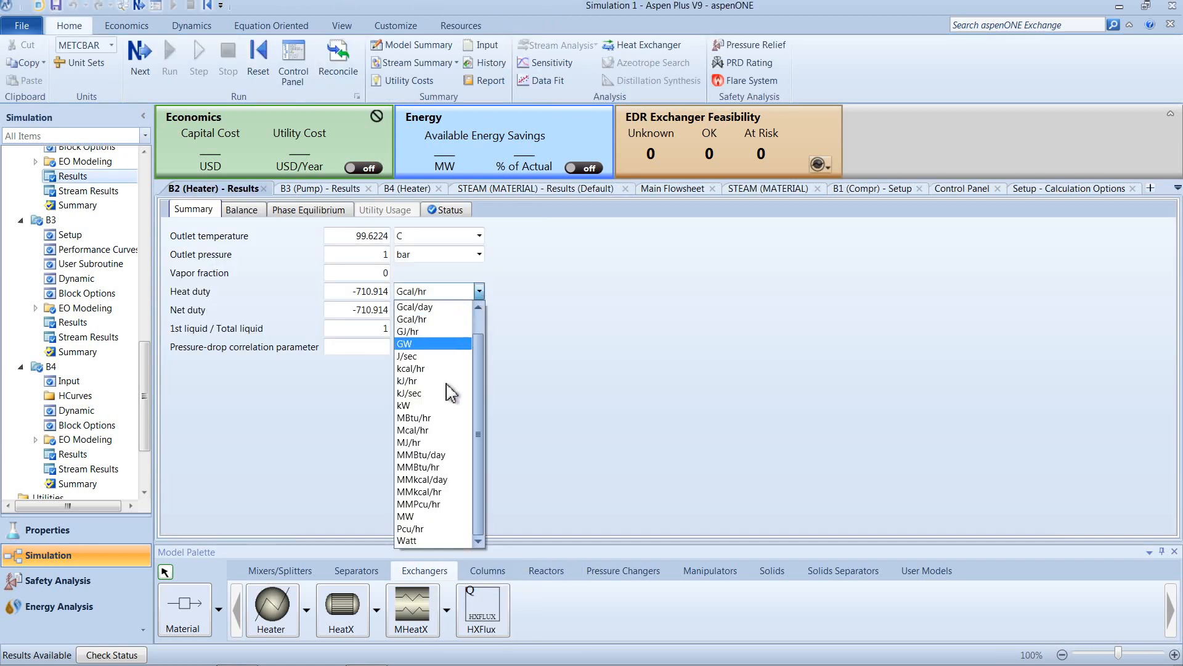
click(454, 405)
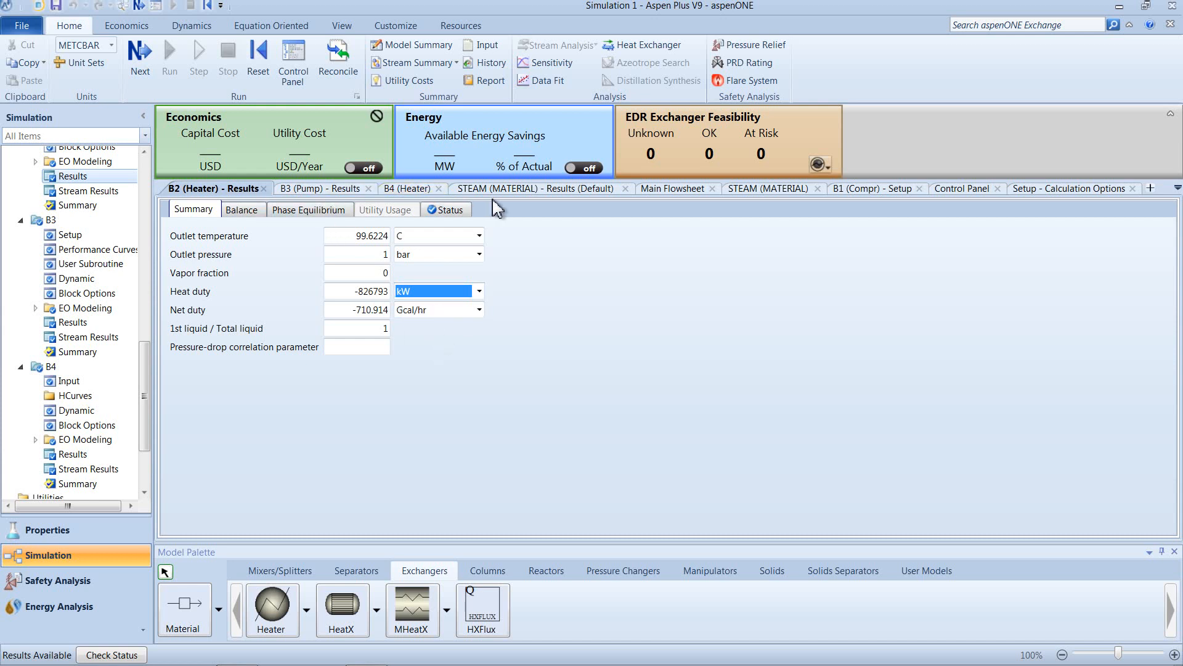
click(651, 196)
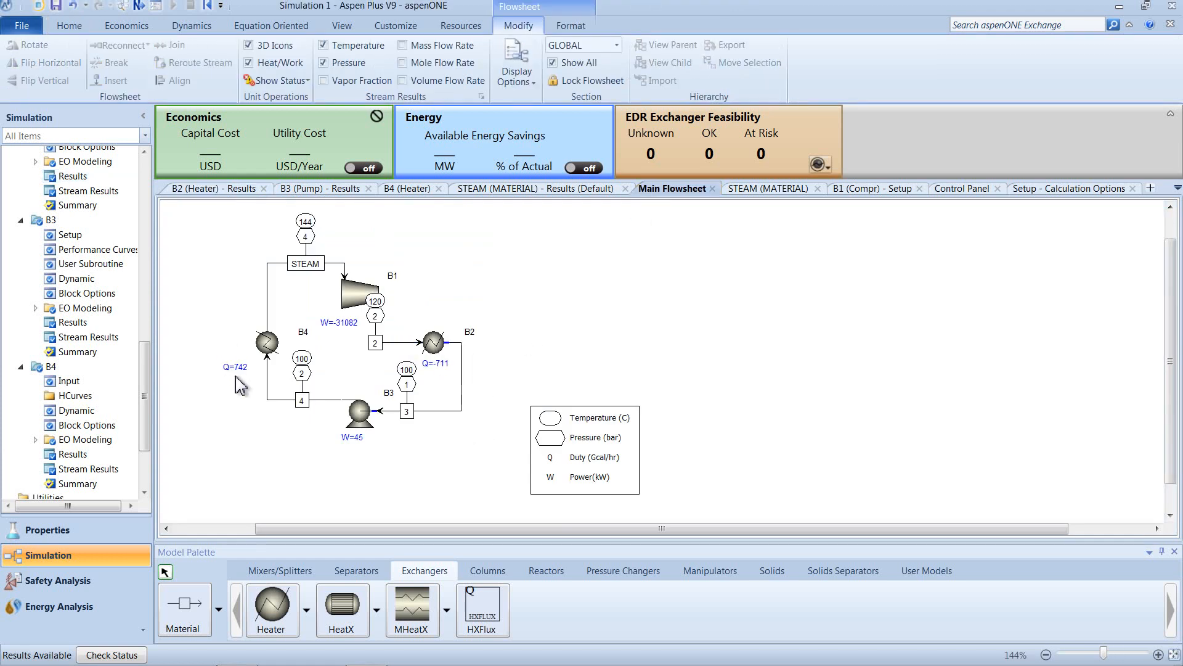
- Review boiler B4's heat duty in kW, compare it with condenser B2's results, and return to the main flowsheet
right_click(267, 344)
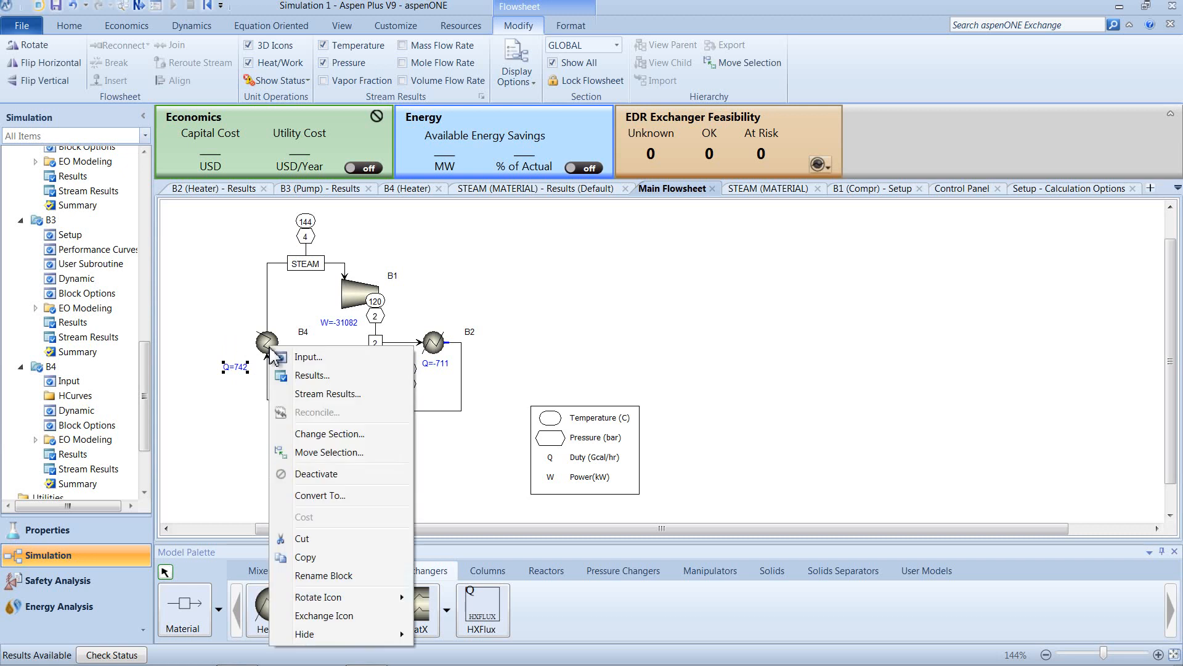
click(308, 377)
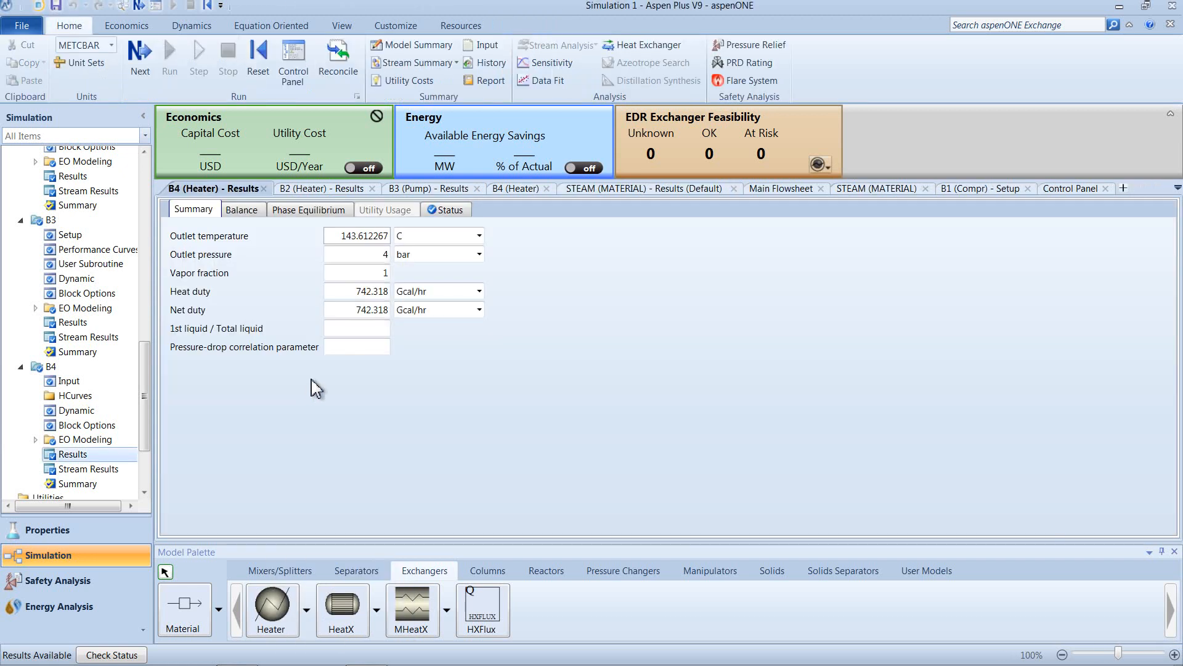
click(479, 293)
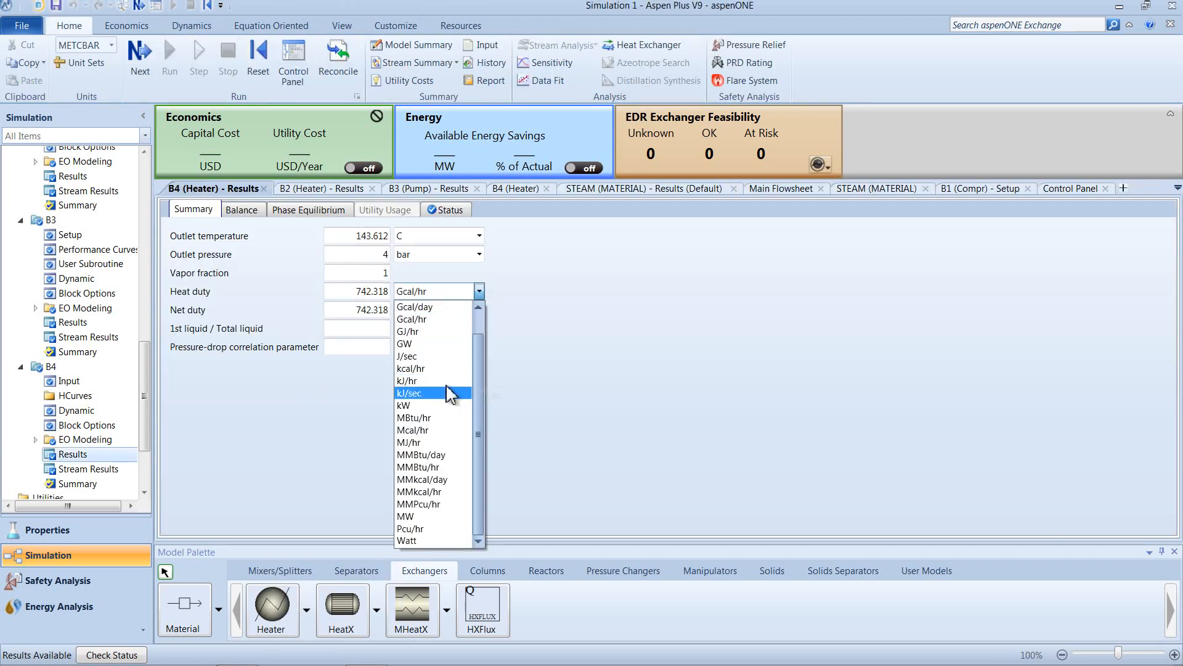
click(431, 405)
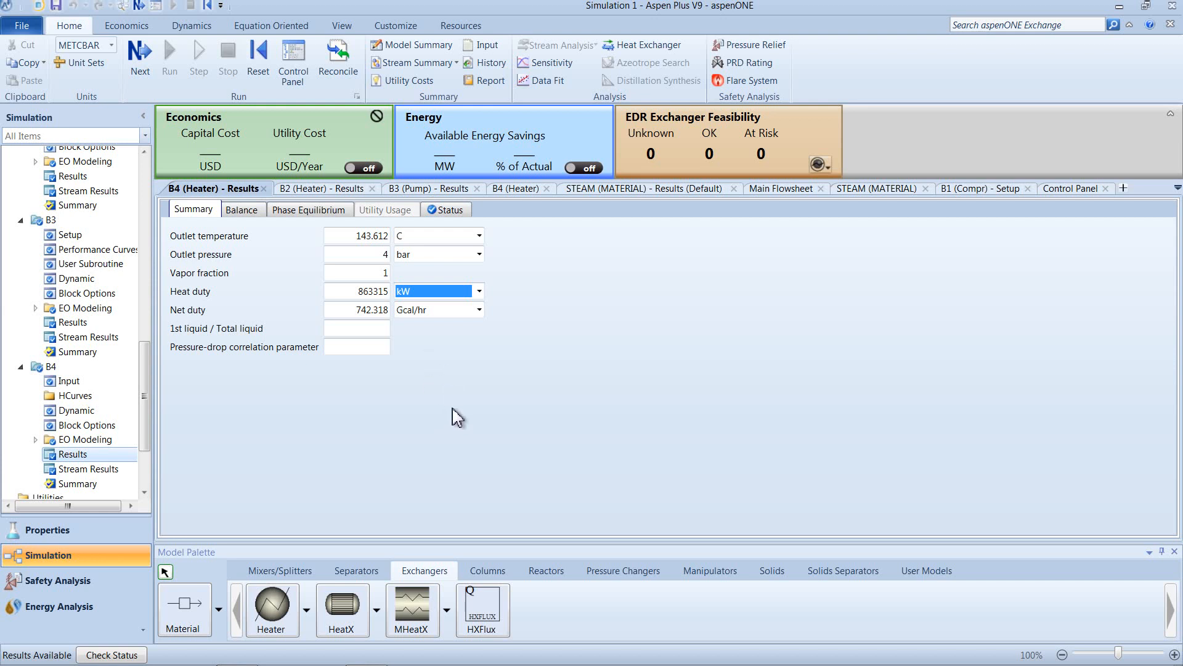
click(321, 189)
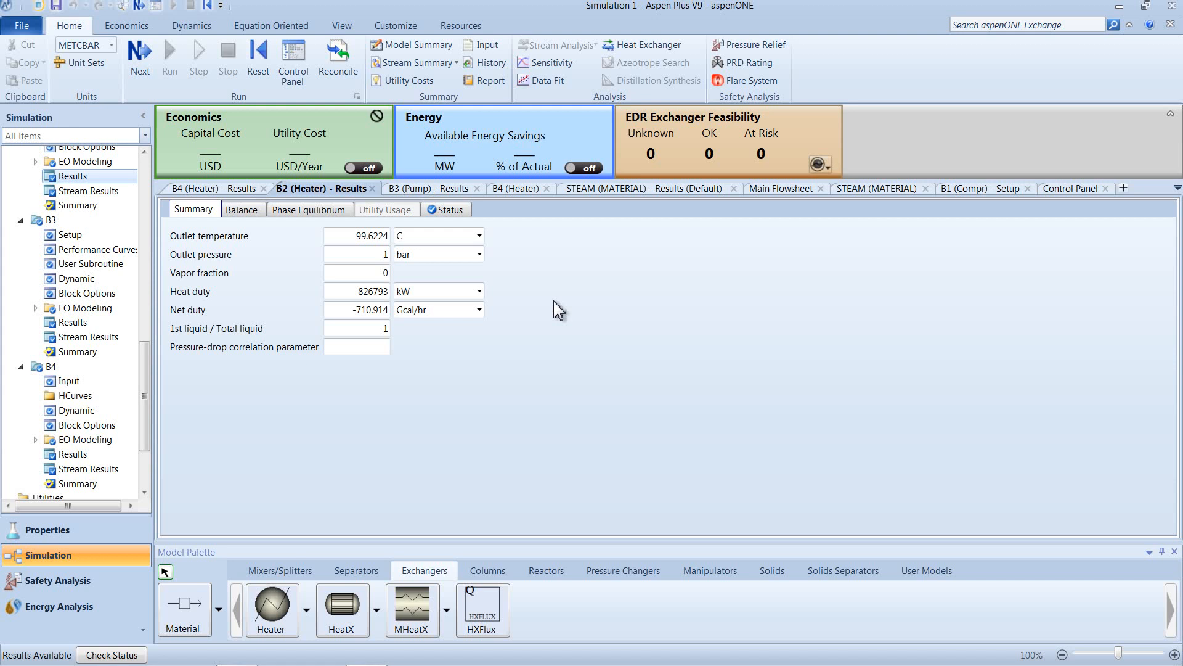
click(781, 193)
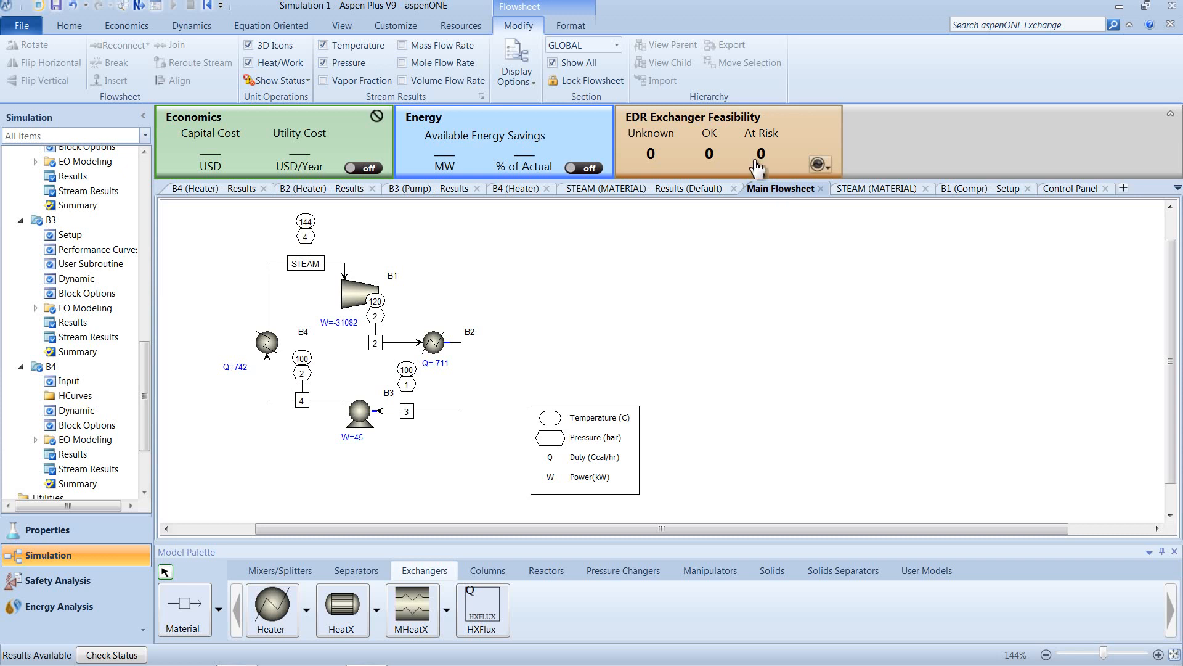
- Place an RStoic reactor on the flowsheet in the empty space beside boiler B4, outside the cycle loop
click(167, 529)
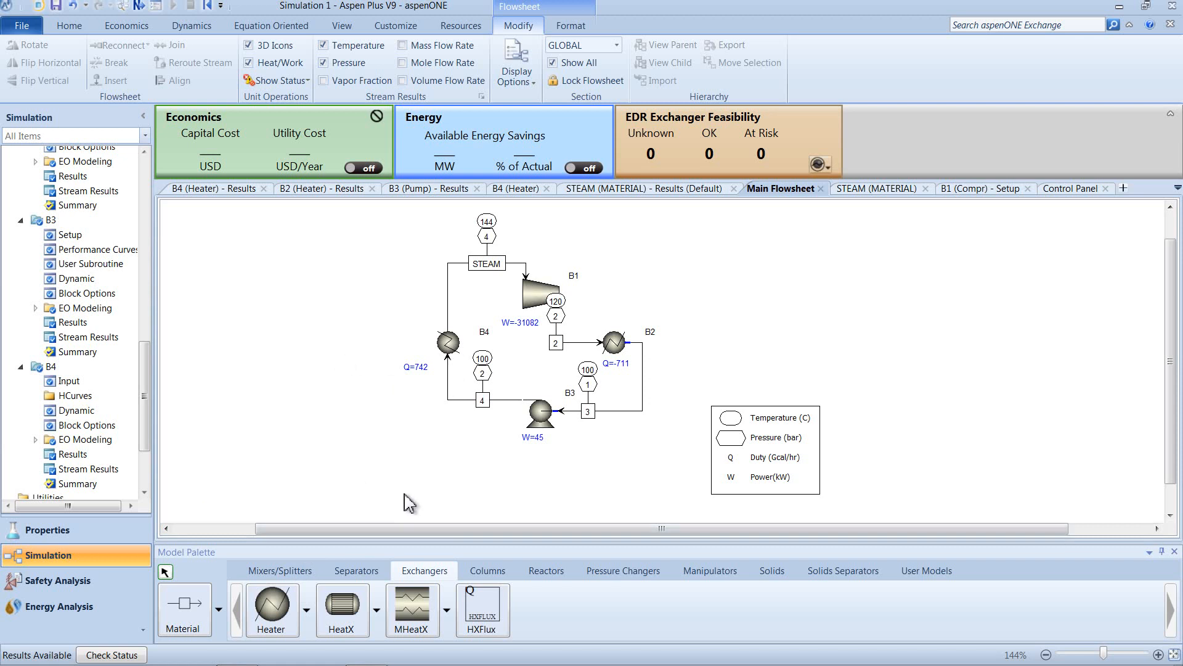
click(546, 572)
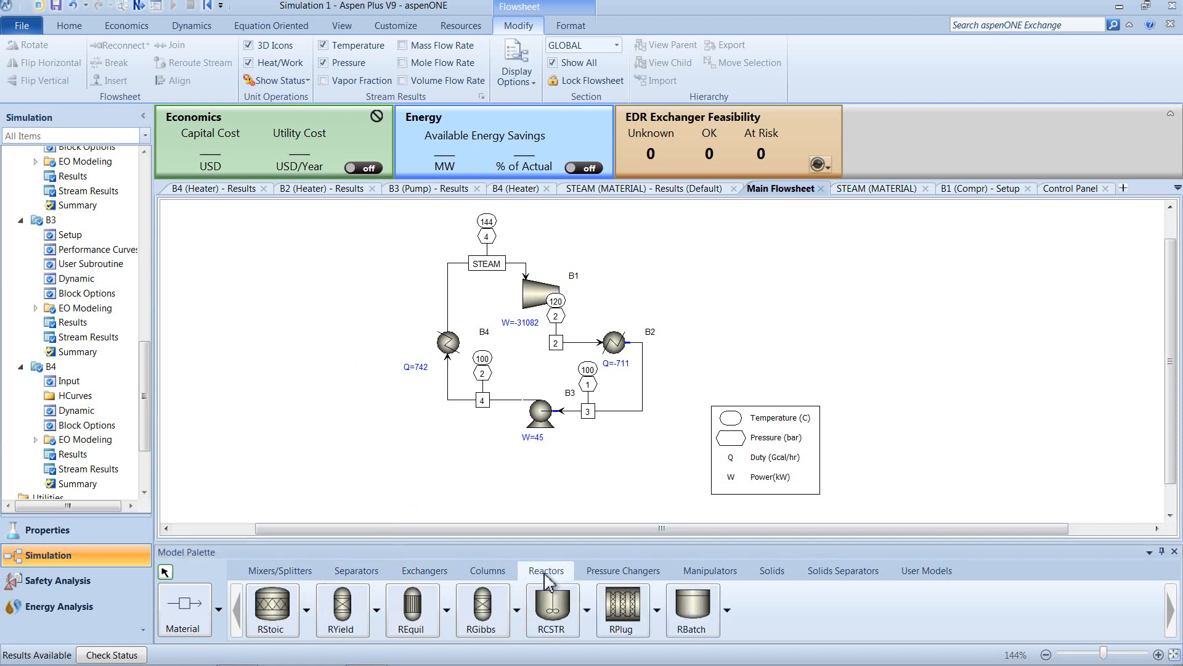
click(271, 617)
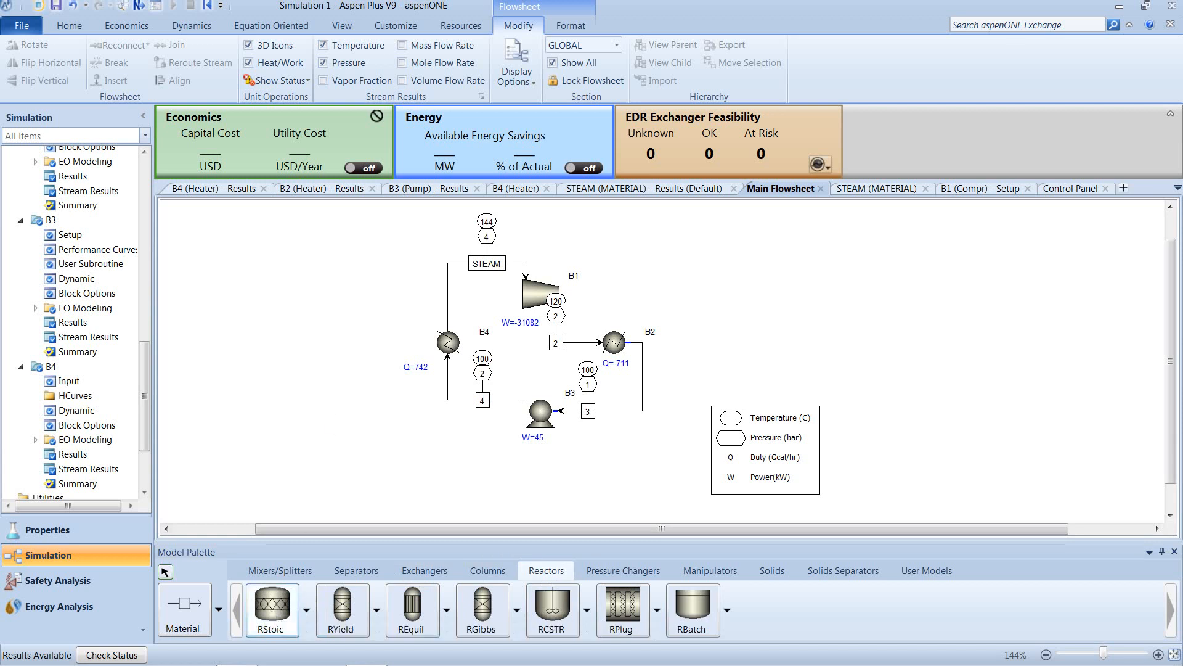
click(349, 360)
- Connect two material feed streams and one product stream to reactor B5
click(185, 607)
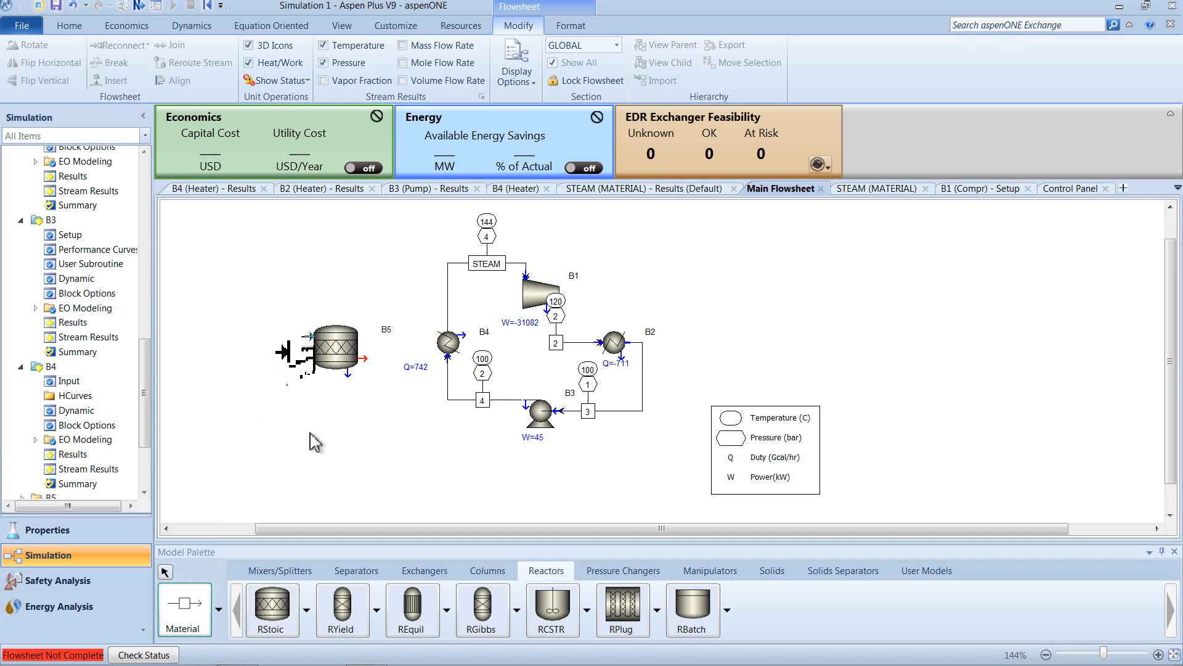
click(310, 338)
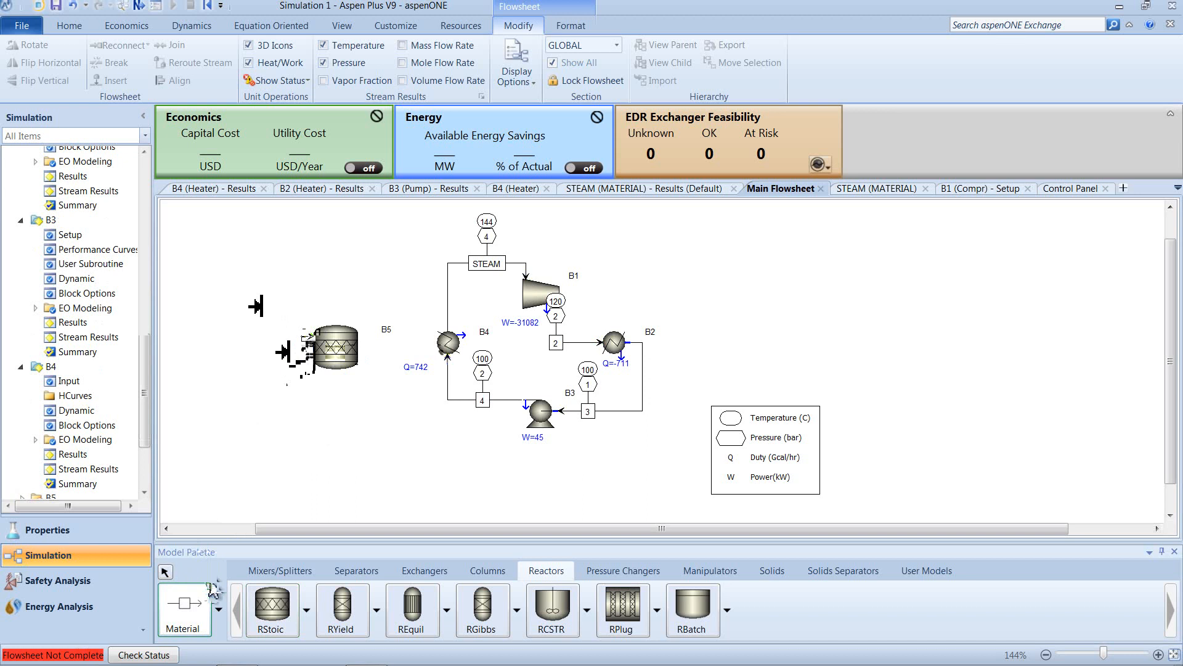
click(366, 358)
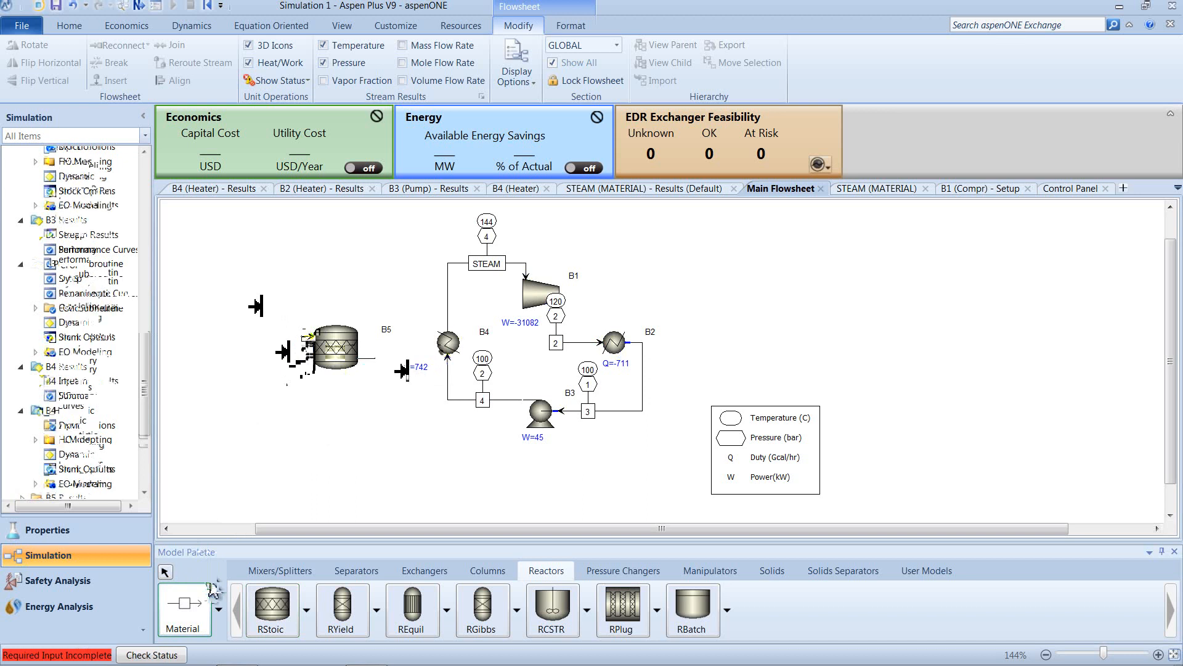
click(404, 369)
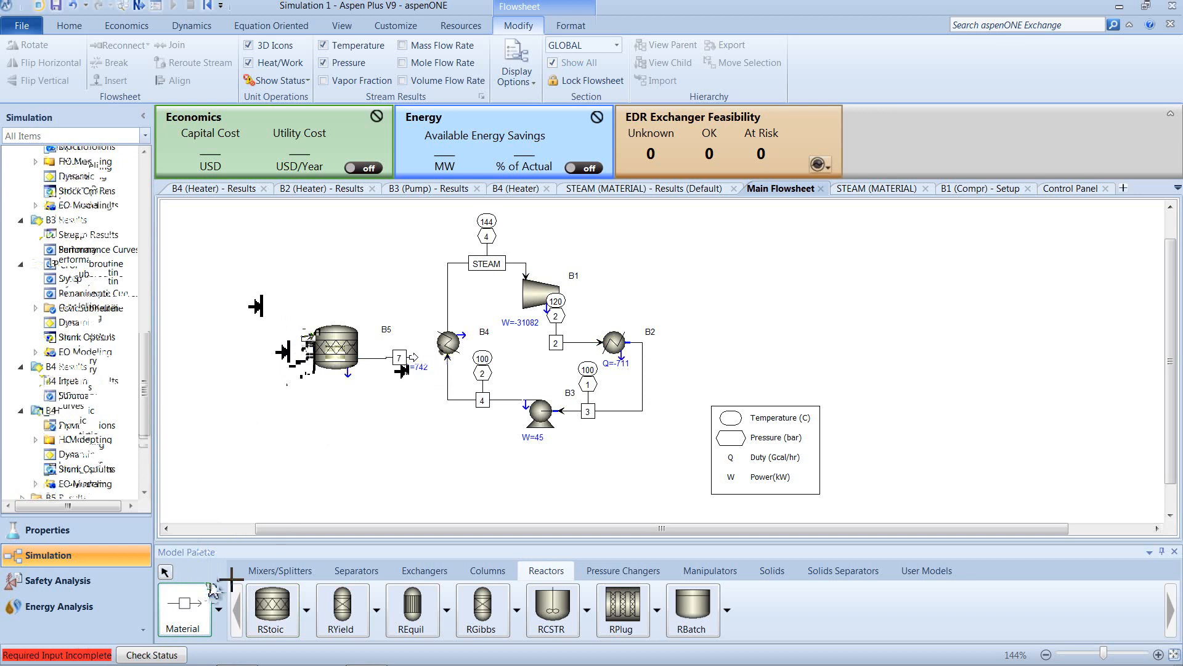
click(165, 572)
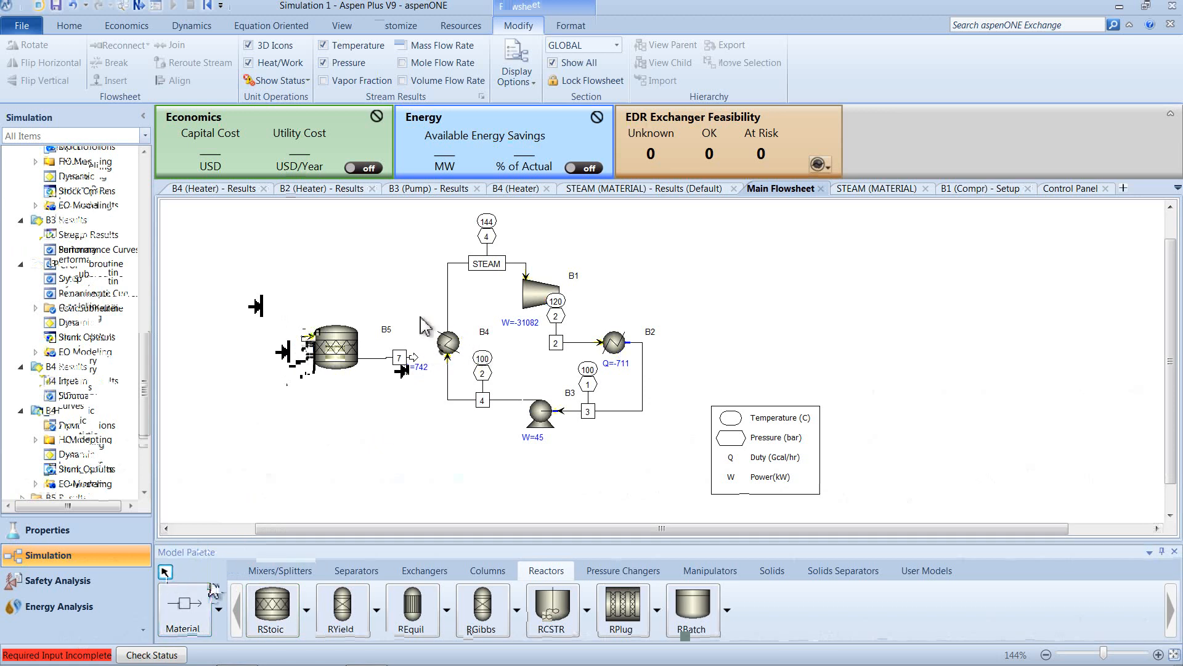
- Replace boiler heater B4 with a HeatX exchanger placed between the reactor and the turbine
click(448, 348)
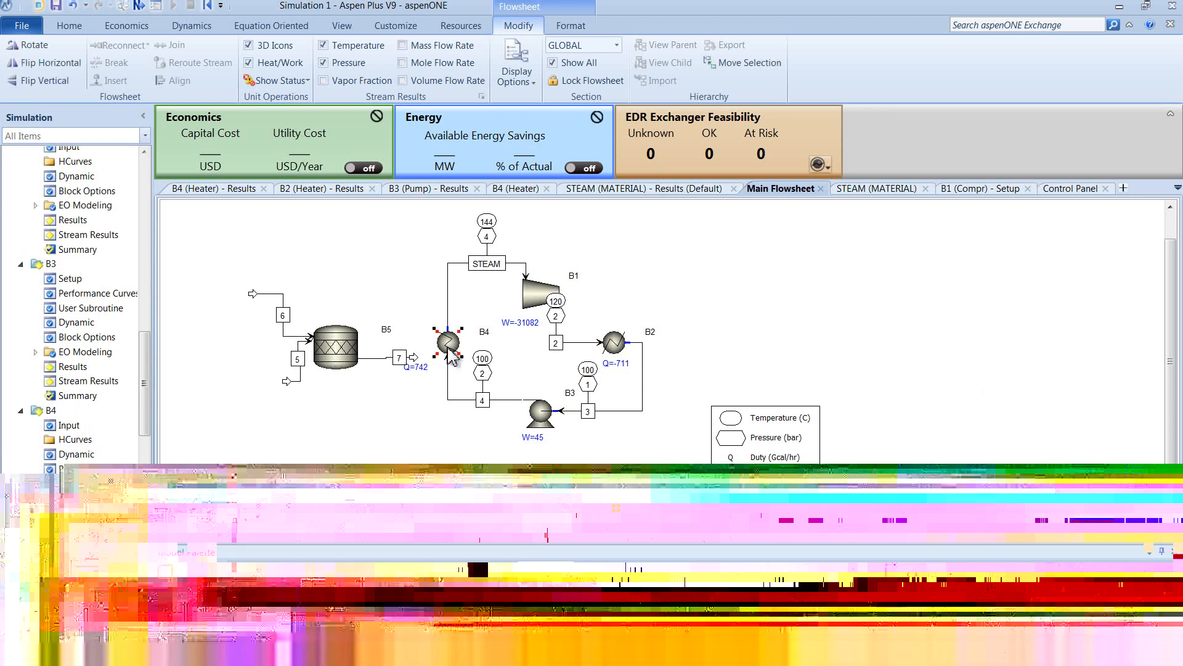
key(Delete)
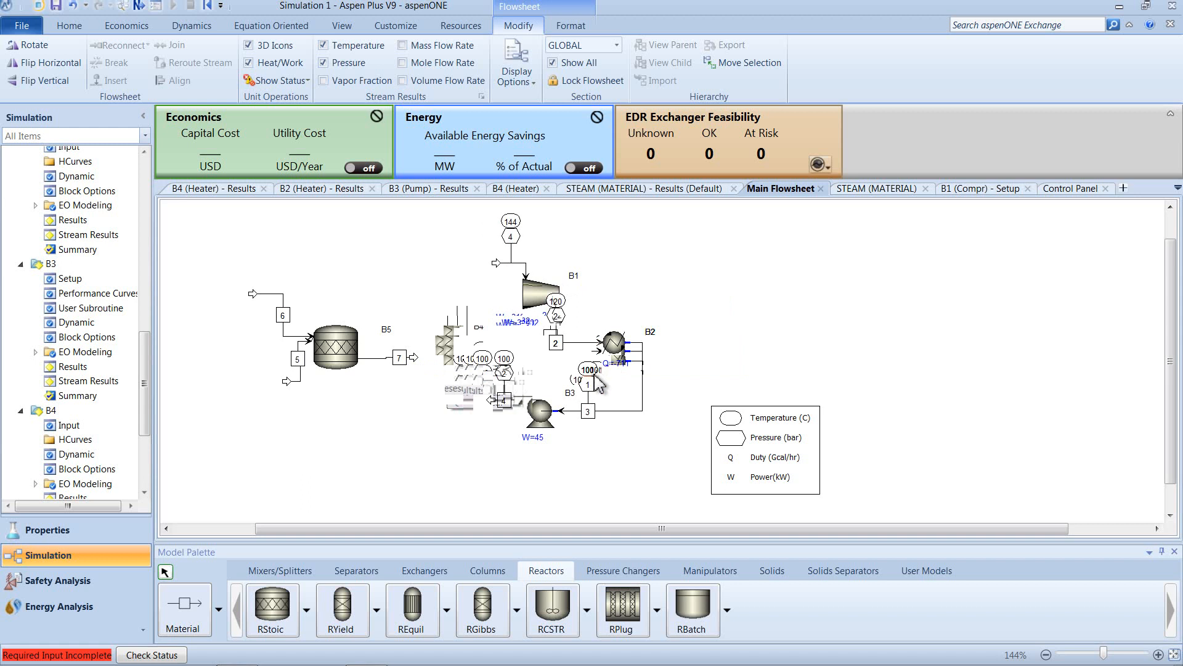
click(426, 572)
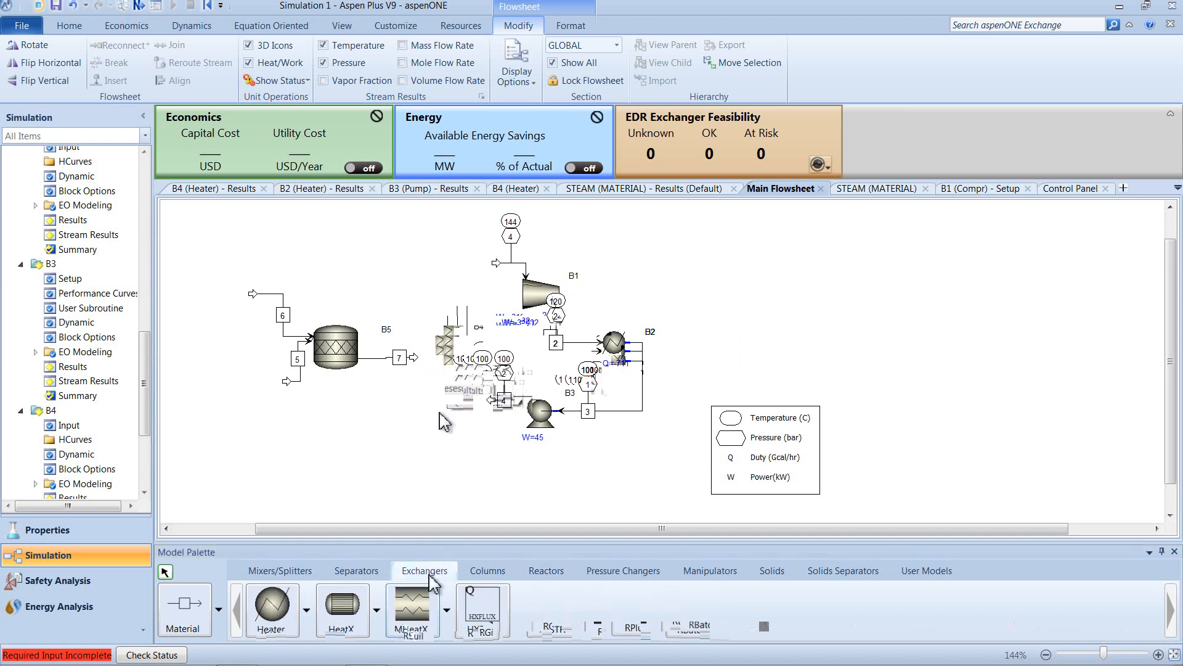
click(342, 607)
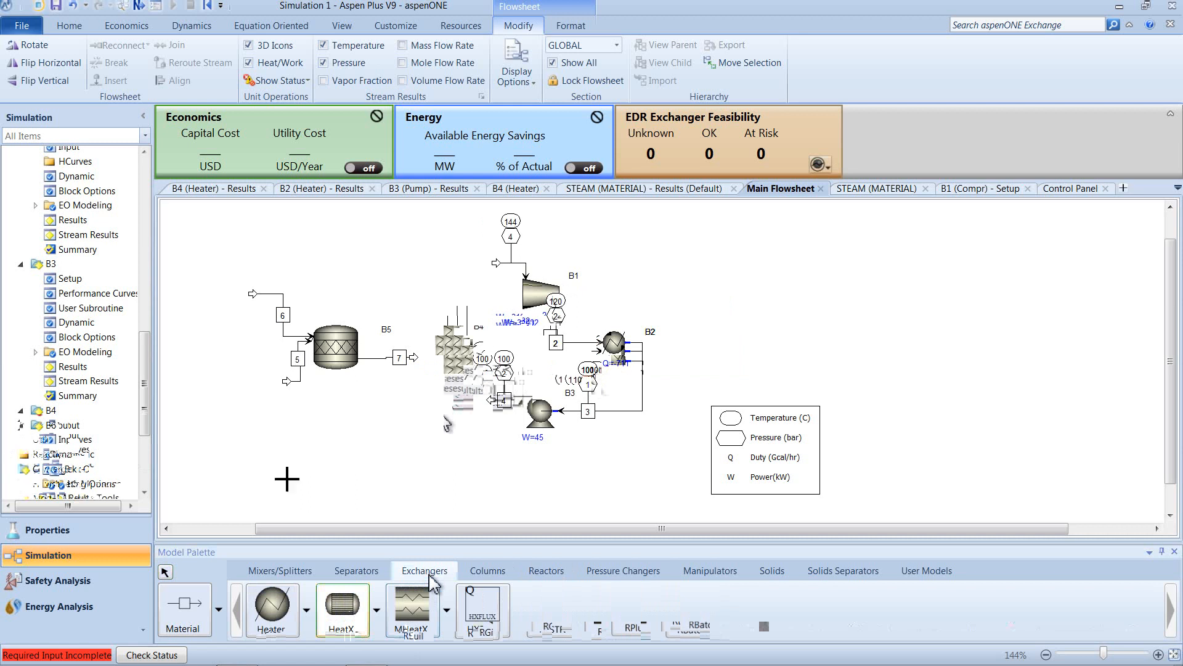
click(457, 338)
click(165, 572)
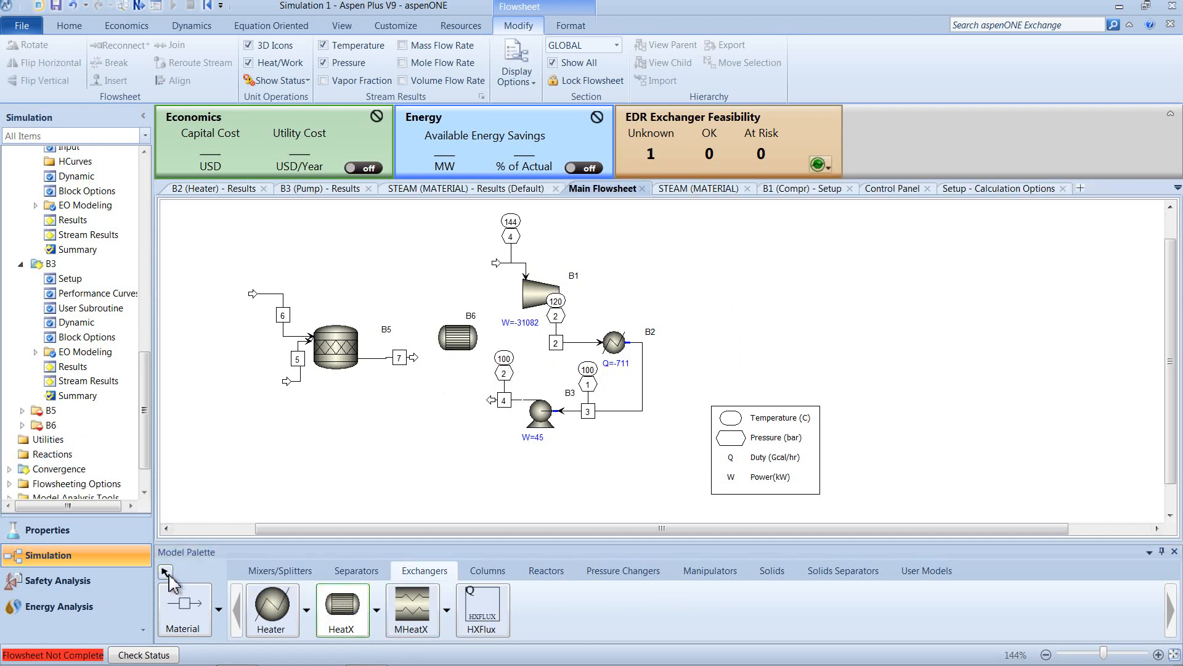
- Reconnect the destination of reactor product stream 7 to the hot inlet of heat exchanger B6
click(411, 357)
right_click(417, 366)
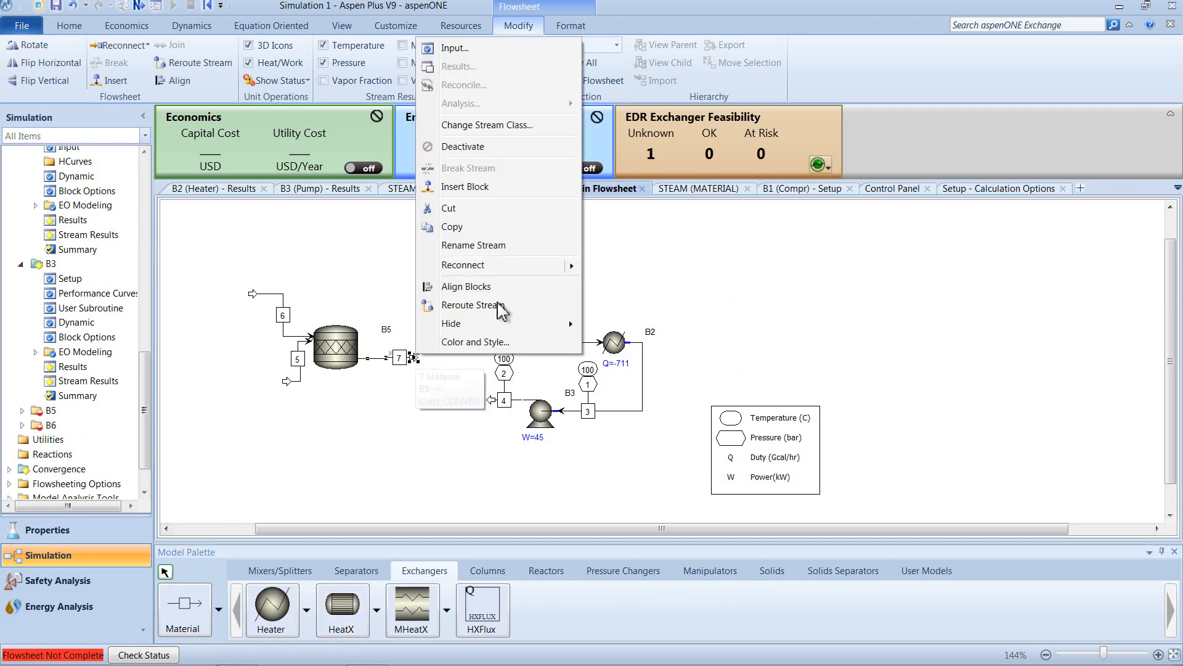
mouse_move(567, 266)
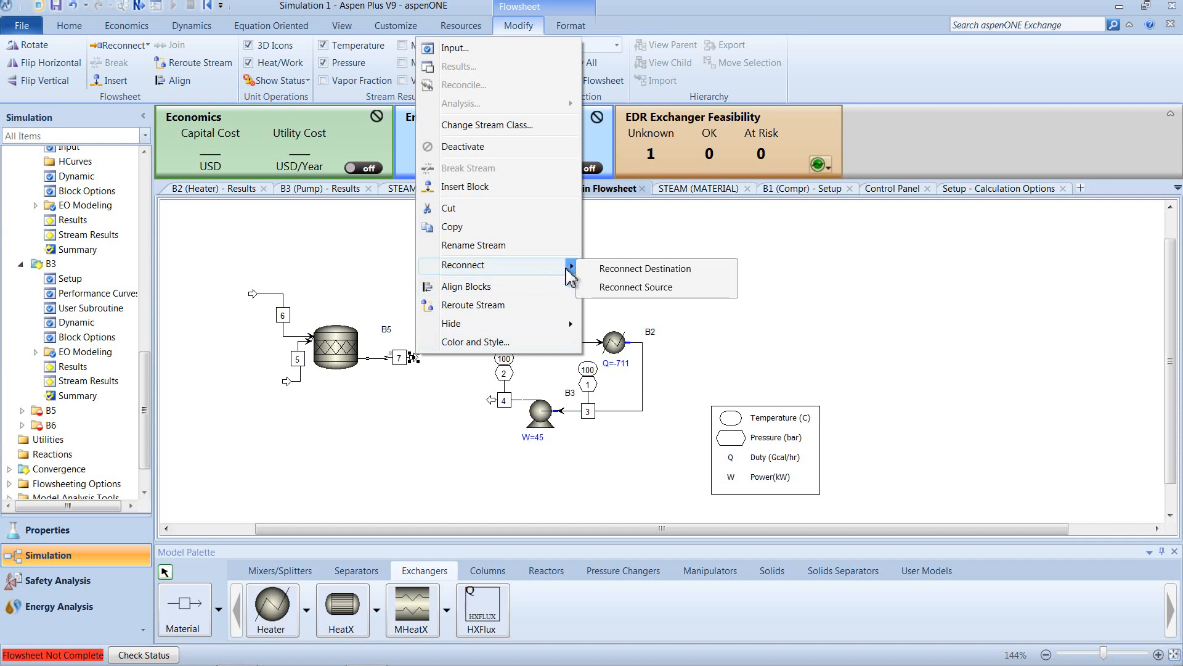
click(602, 270)
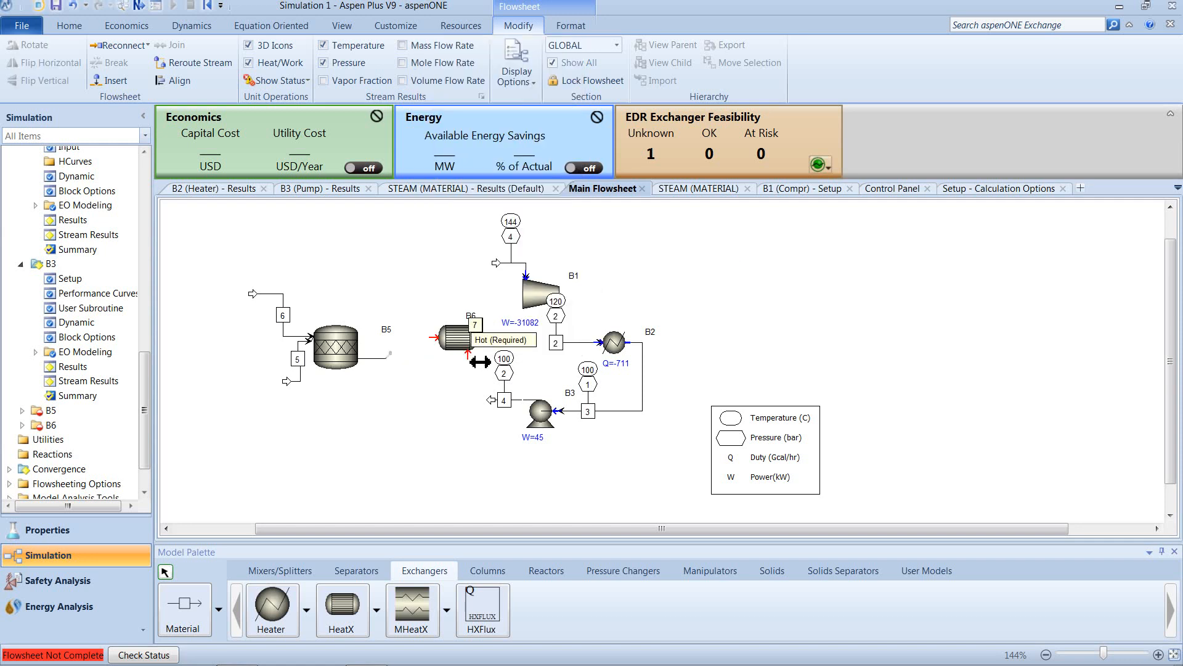
click(469, 354)
- Draw a material outlet stream from the hot outlet port of heat exchanger B6
click(184, 609)
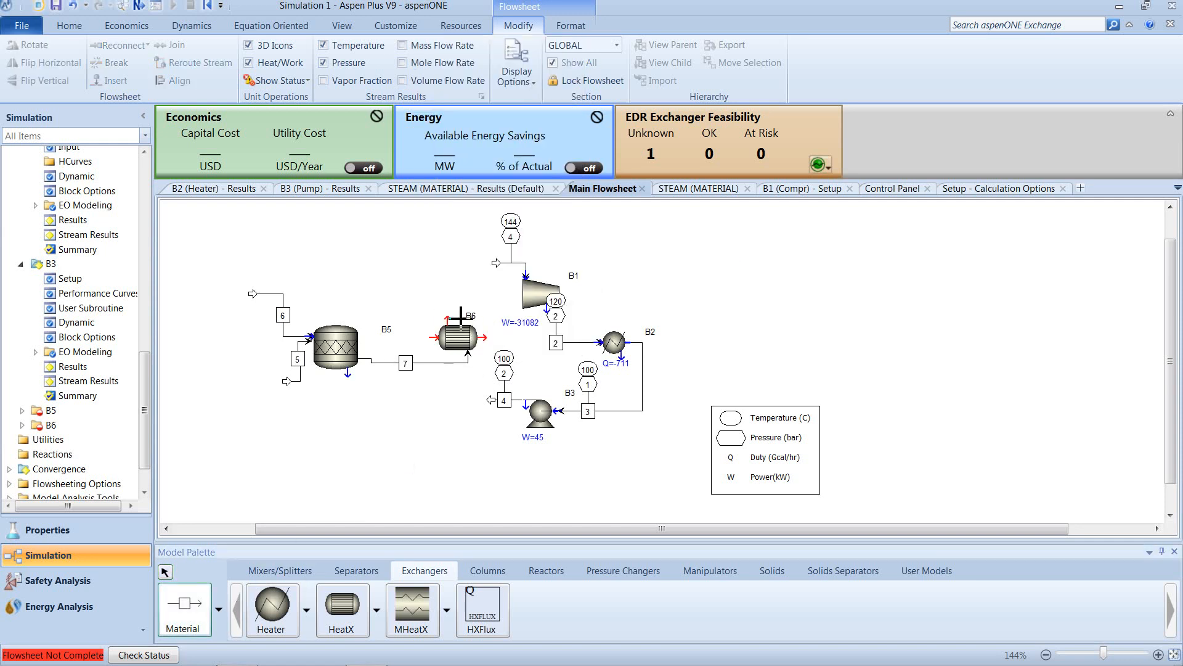
click(449, 318)
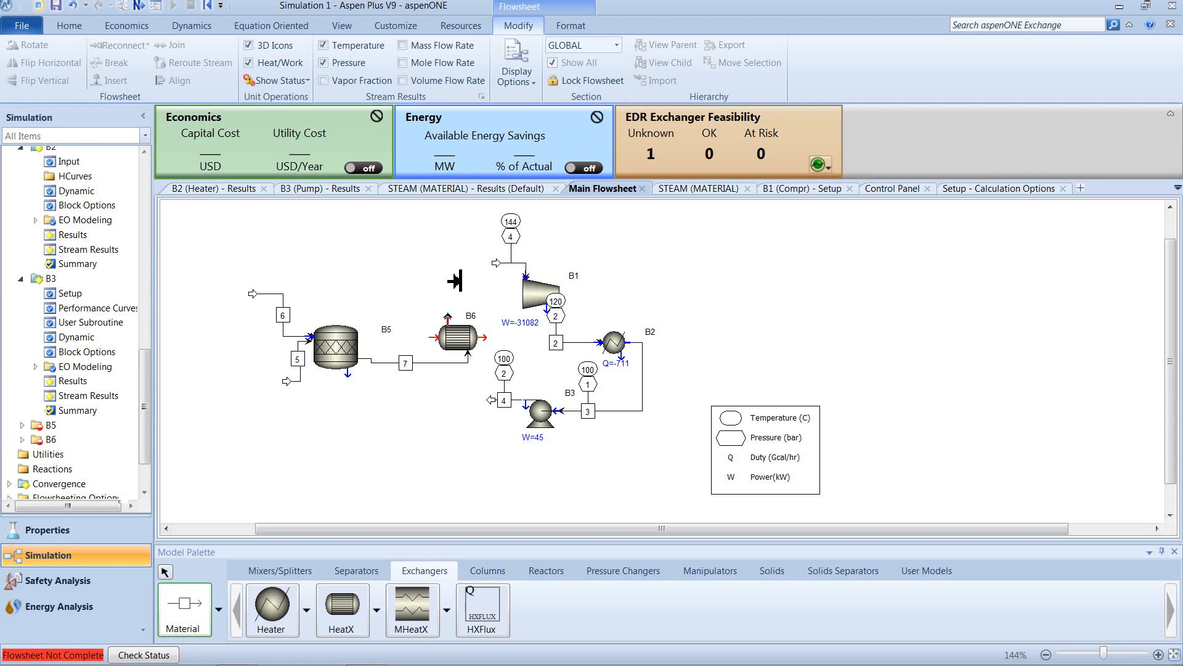
click(165, 572)
- Flip heat exchanger B6's icon horizontally so its hot inlet faces the reactor side
click(468, 348)
right_click(469, 350)
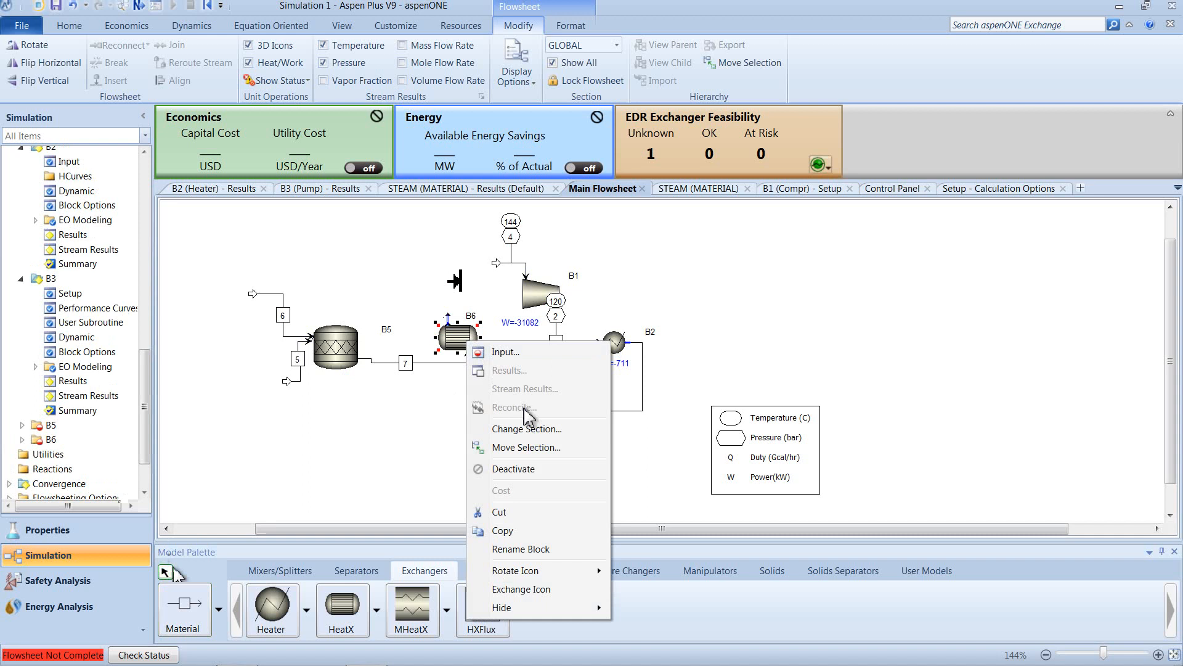
mouse_move(588, 572)
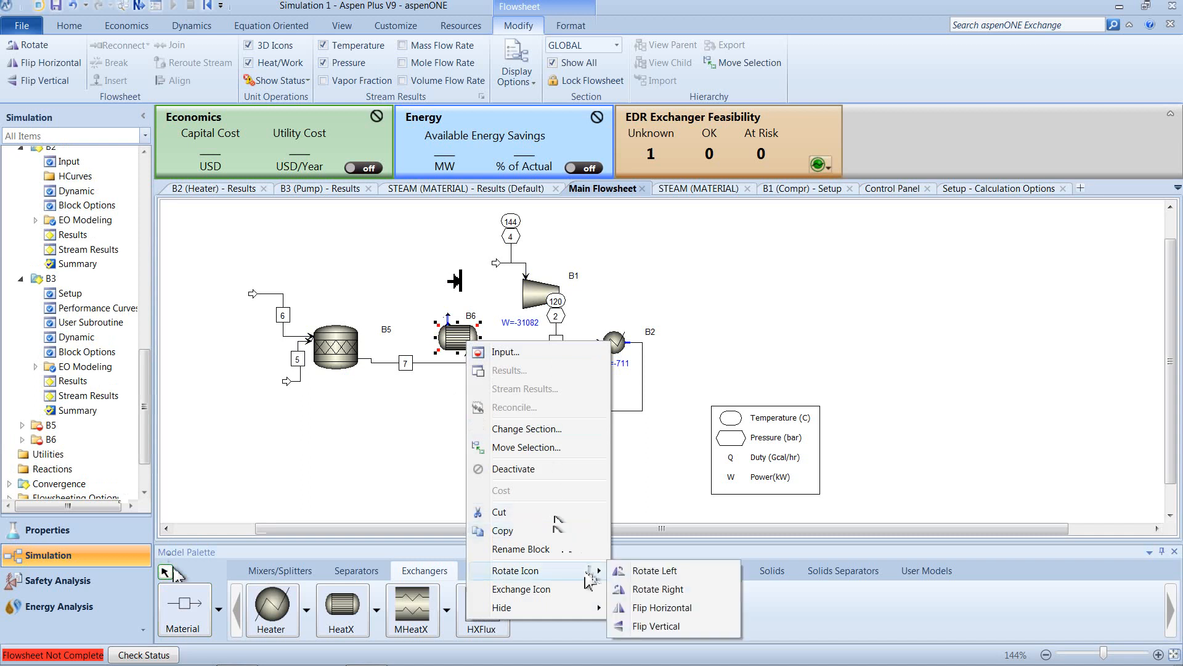
click(655, 608)
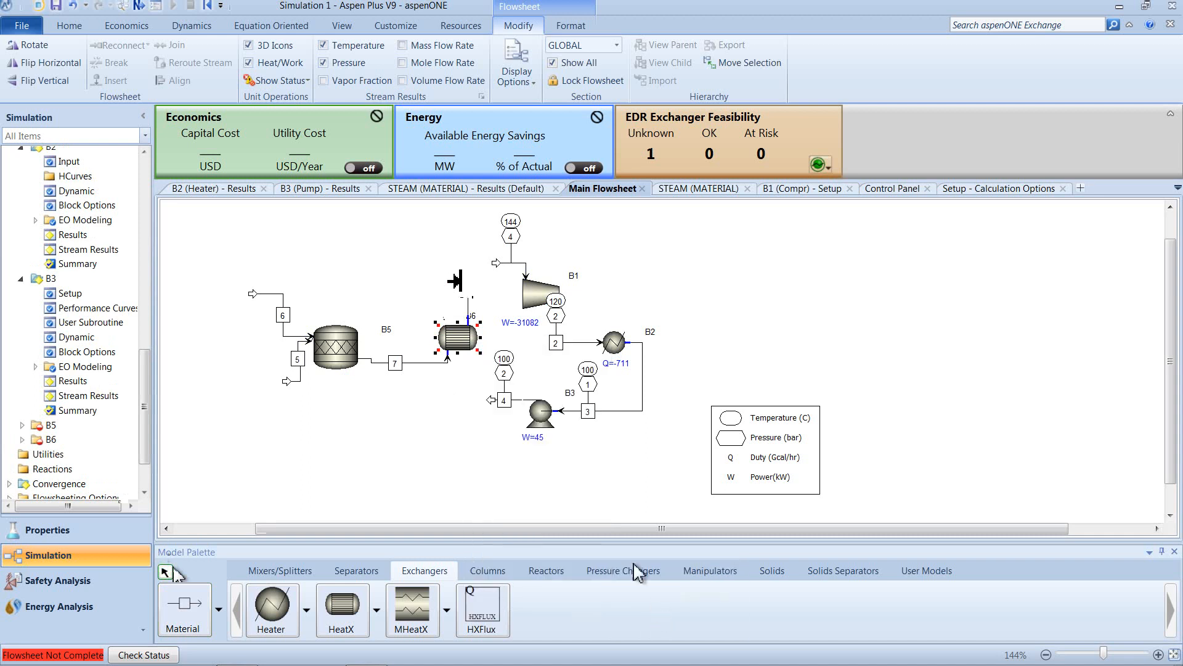
- Reconnect the destination of pump outlet stream 4 to the cold inlet of heat exchanger B6
right_click(509, 399)
mouse_move(633, 302)
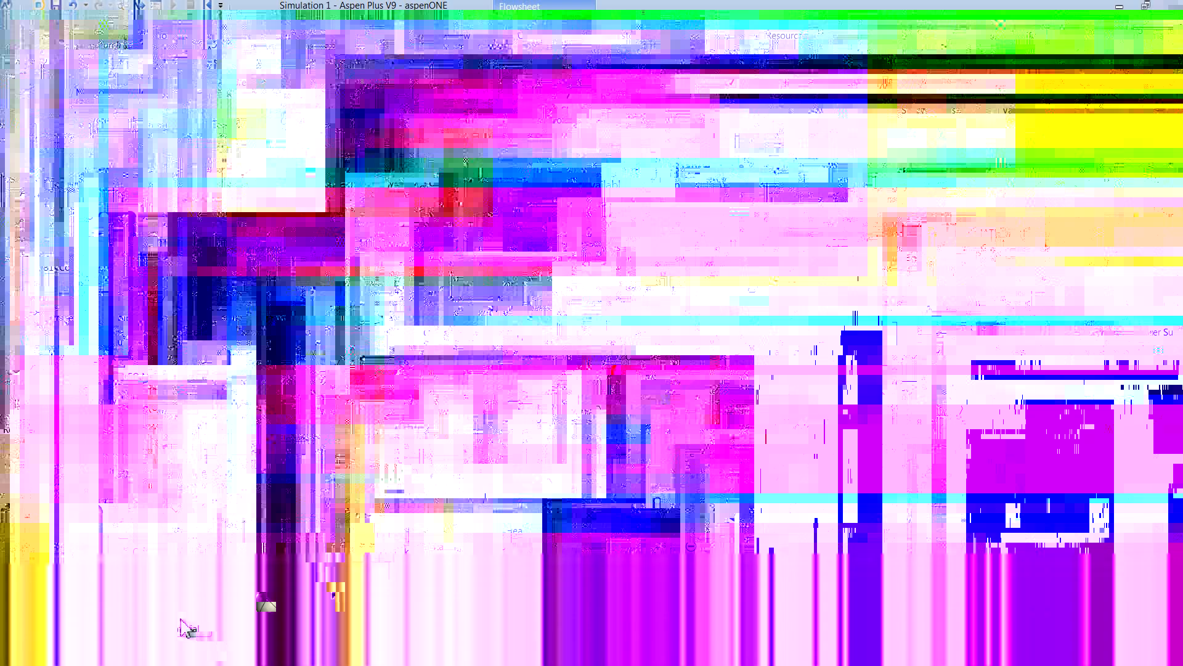
click(181, 620)
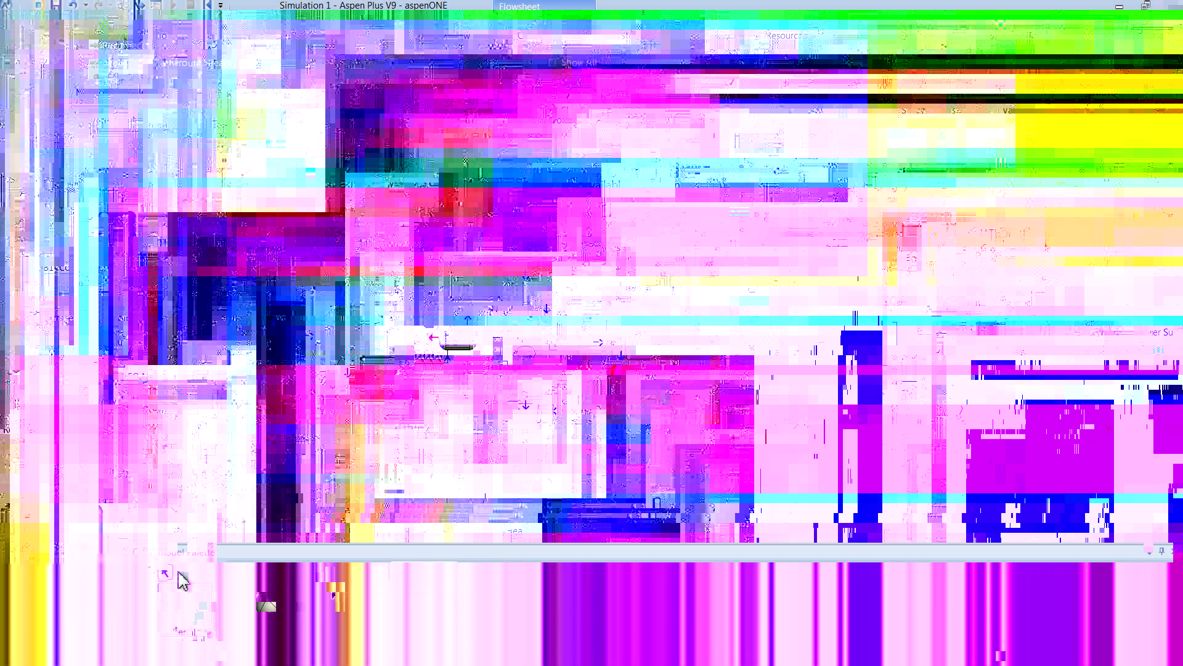
click(169, 574)
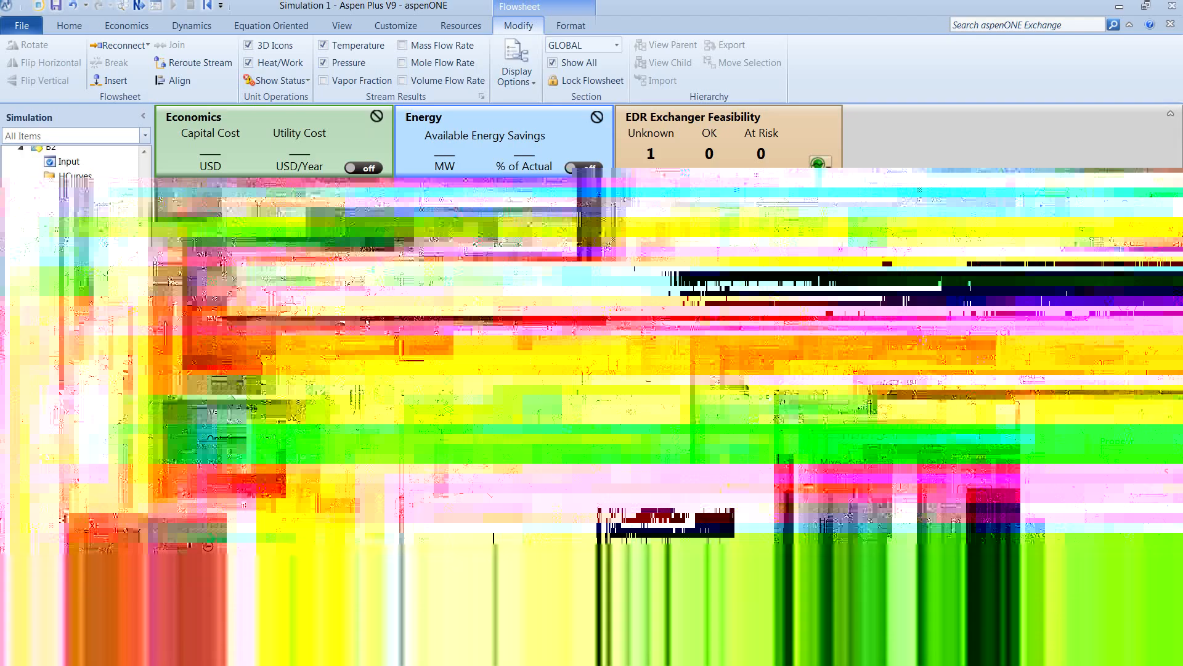
- Reconnect the source of turbine feed stream STEAM to the cold outlet of heat exchanger B6
right_click(505, 265)
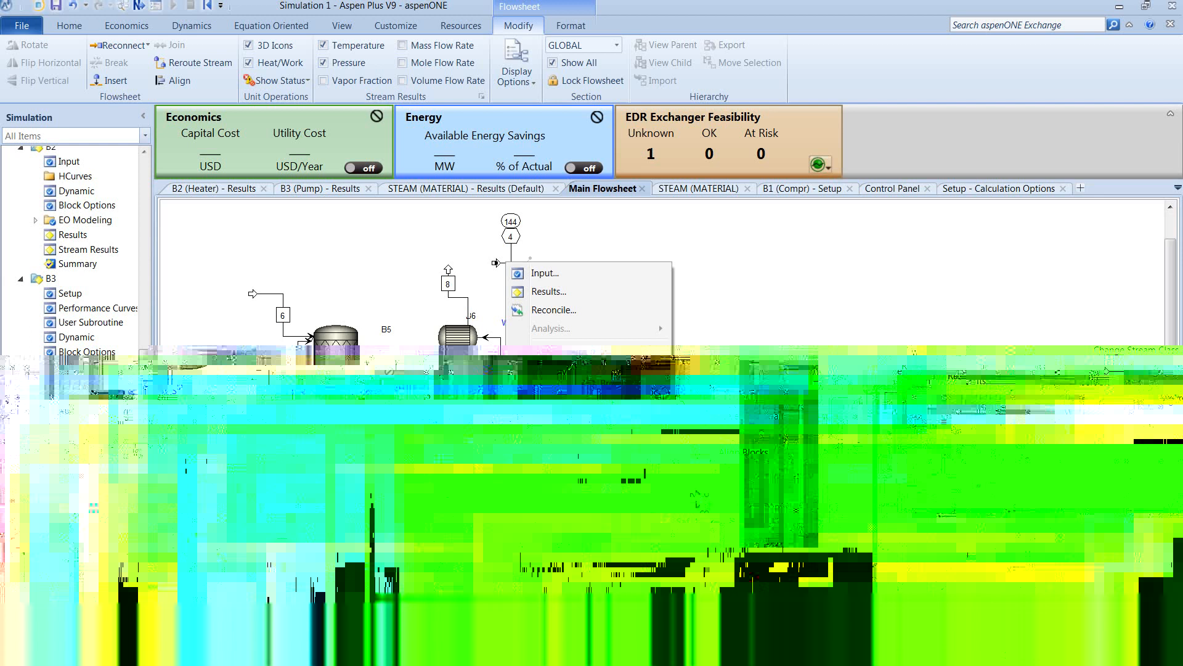
click(724, 520)
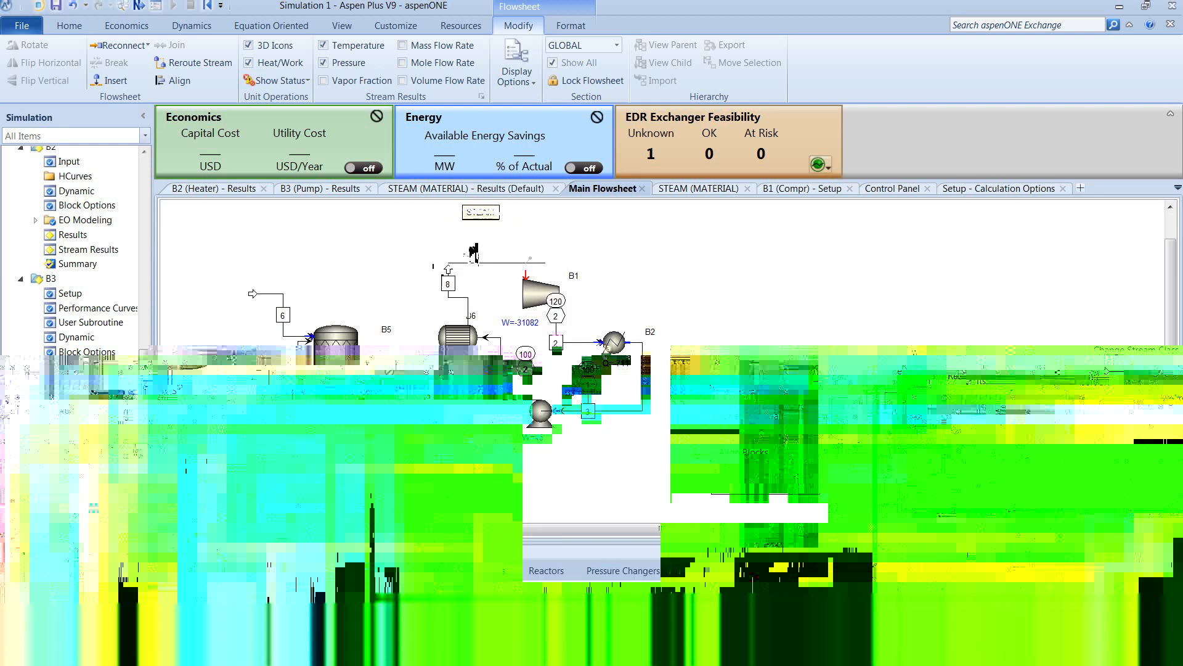
click(527, 275)
right_click(524, 267)
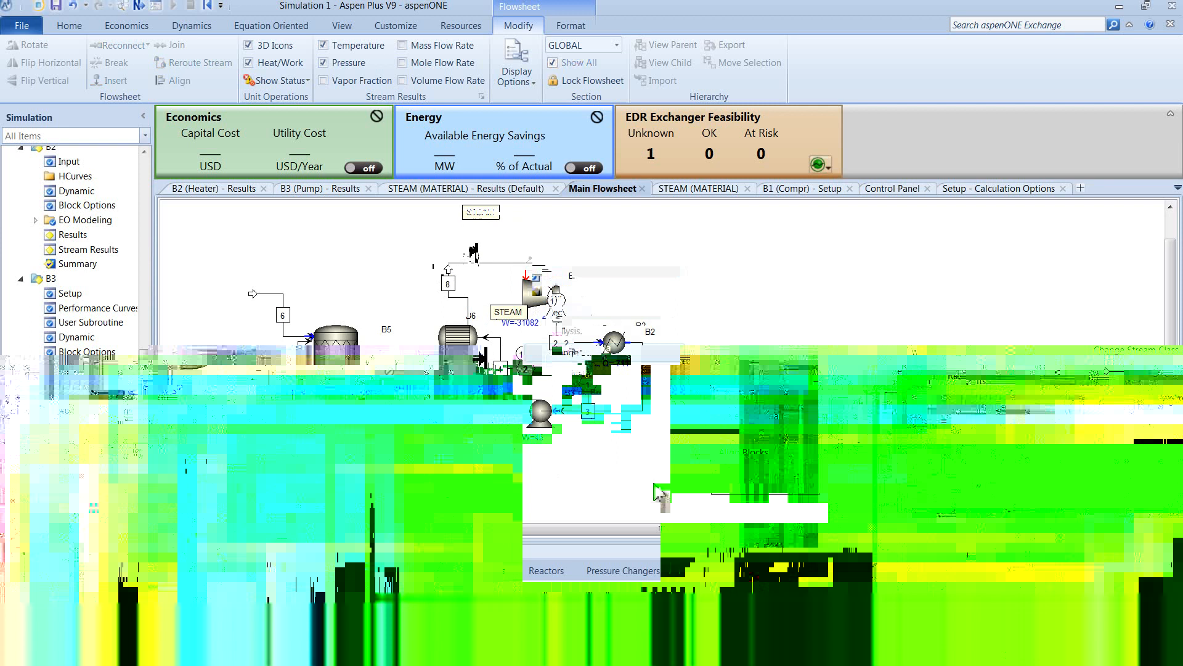
click(440, 340)
- Shift stream 8's hot outlet connection along heat exchanger B6's icon so the stream runs straight up
click(491, 295)
click(470, 316)
click(468, 327)
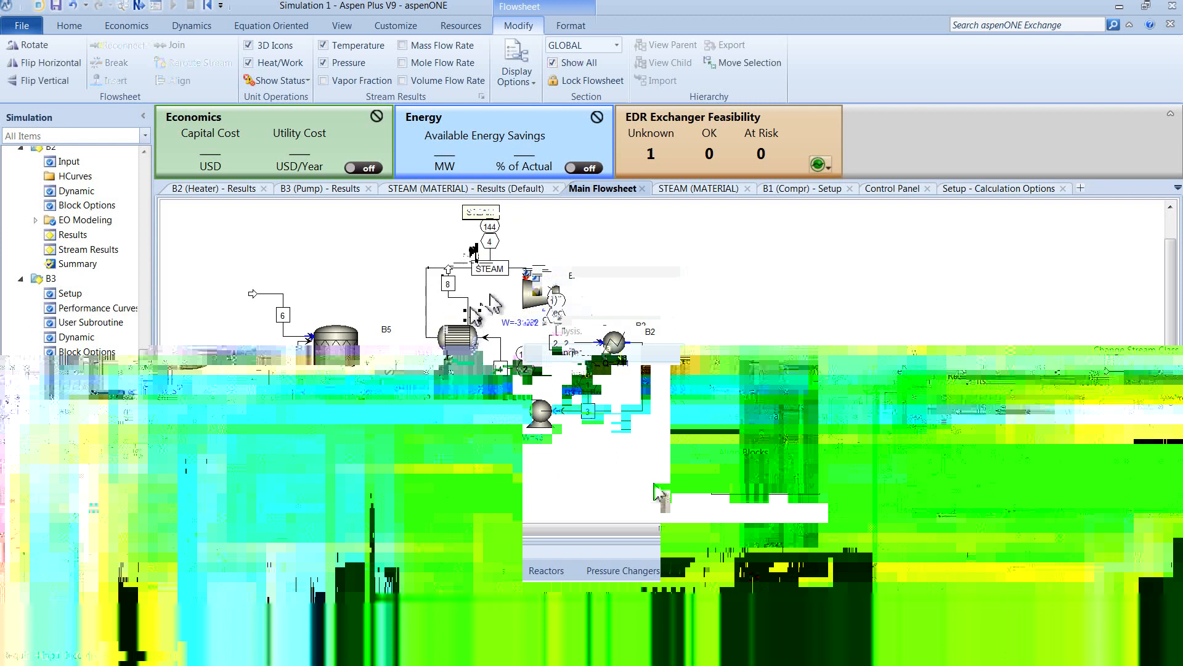
click(469, 304)
drag(469, 322, 455, 330)
click(468, 362)
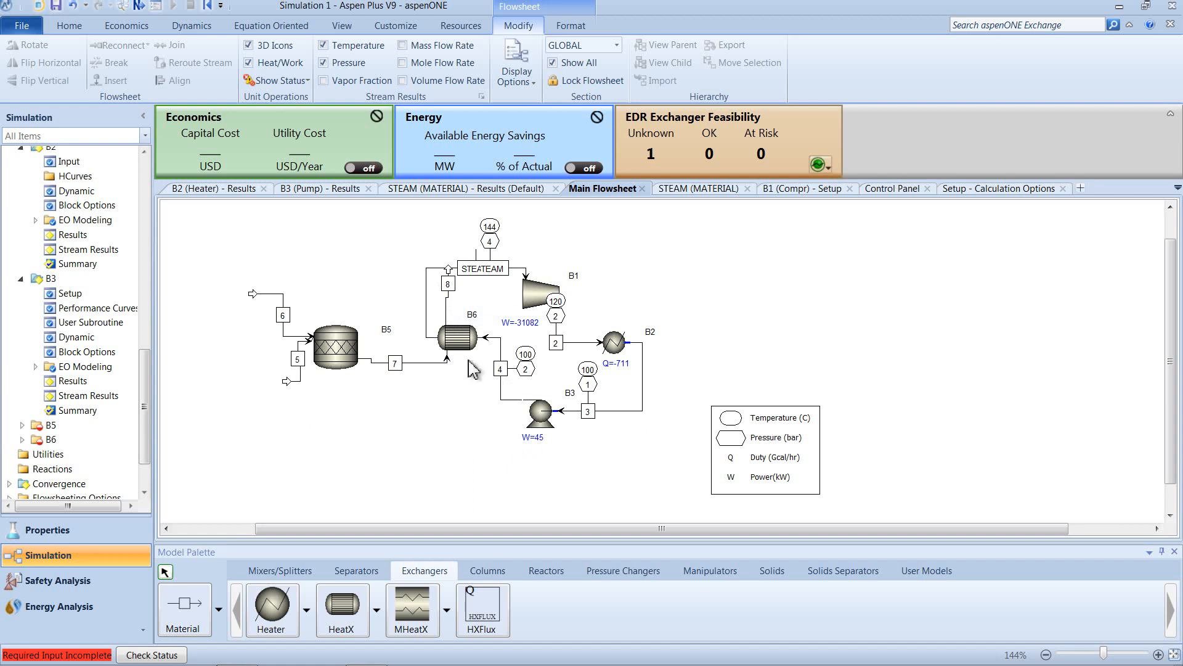
- Tidy the flowsheet by raising the STEAM line clear of stream 8's outlet arrow and moving stream 8's label closer to B6
click(448, 302)
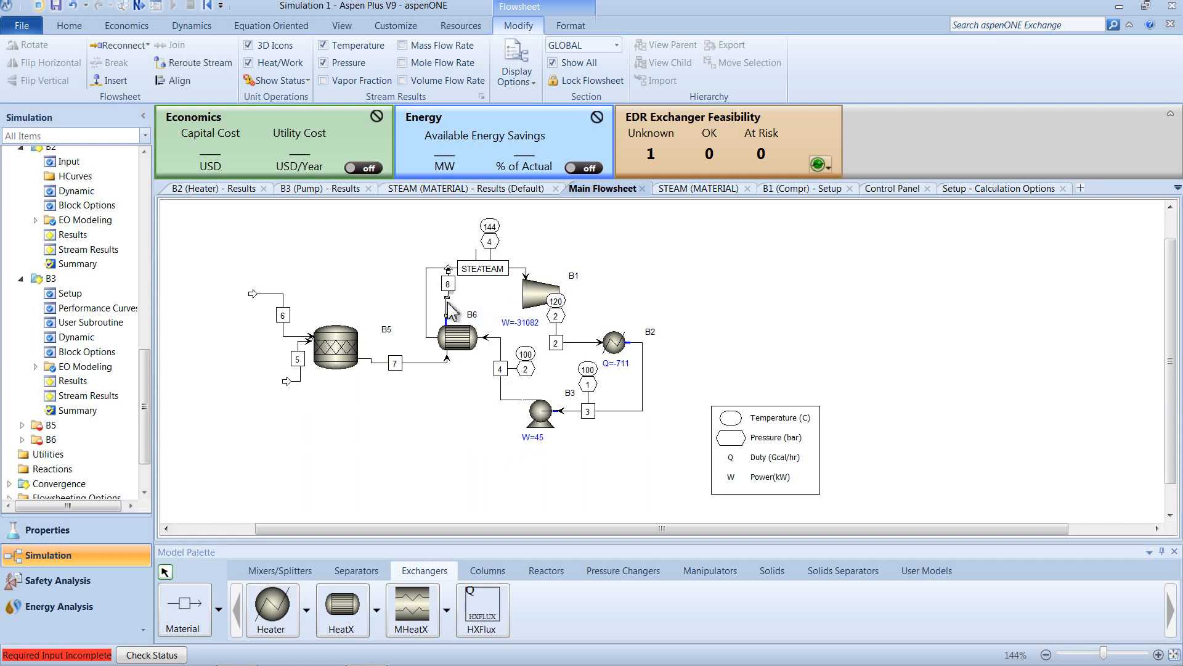
drag(450, 270, 410, 241)
click(505, 289)
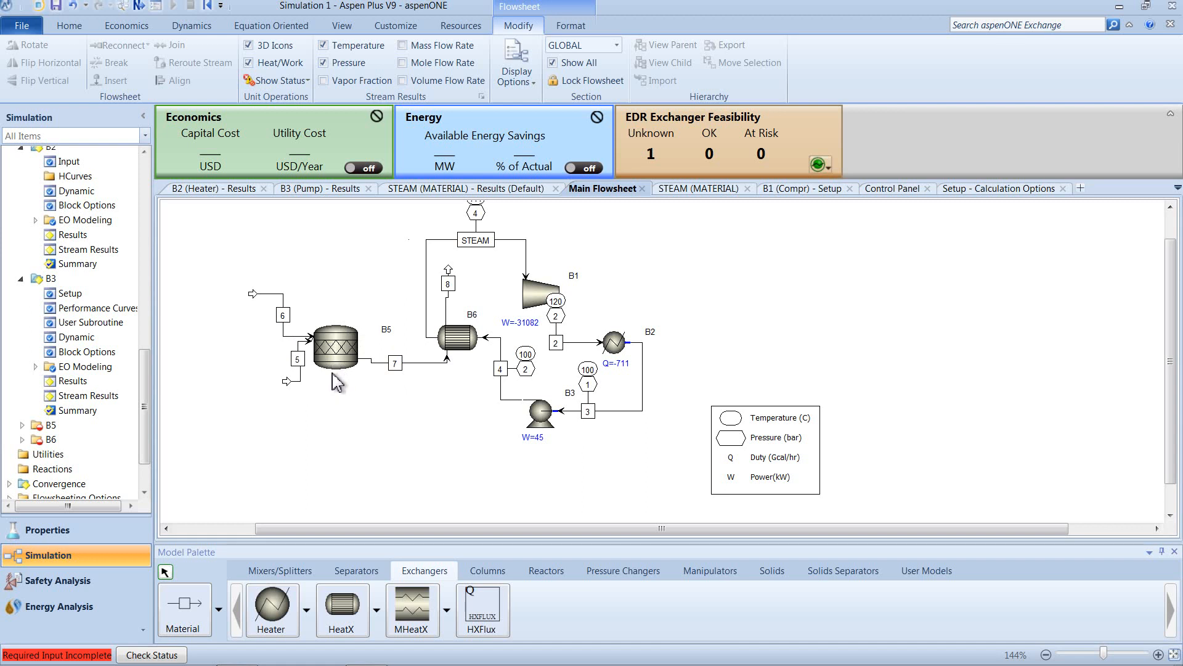
mouse_move(449, 287)
mouse_down()
mouse_move(449, 309)
mouse_move(446, 292)
mouse_up()
click(467, 288)
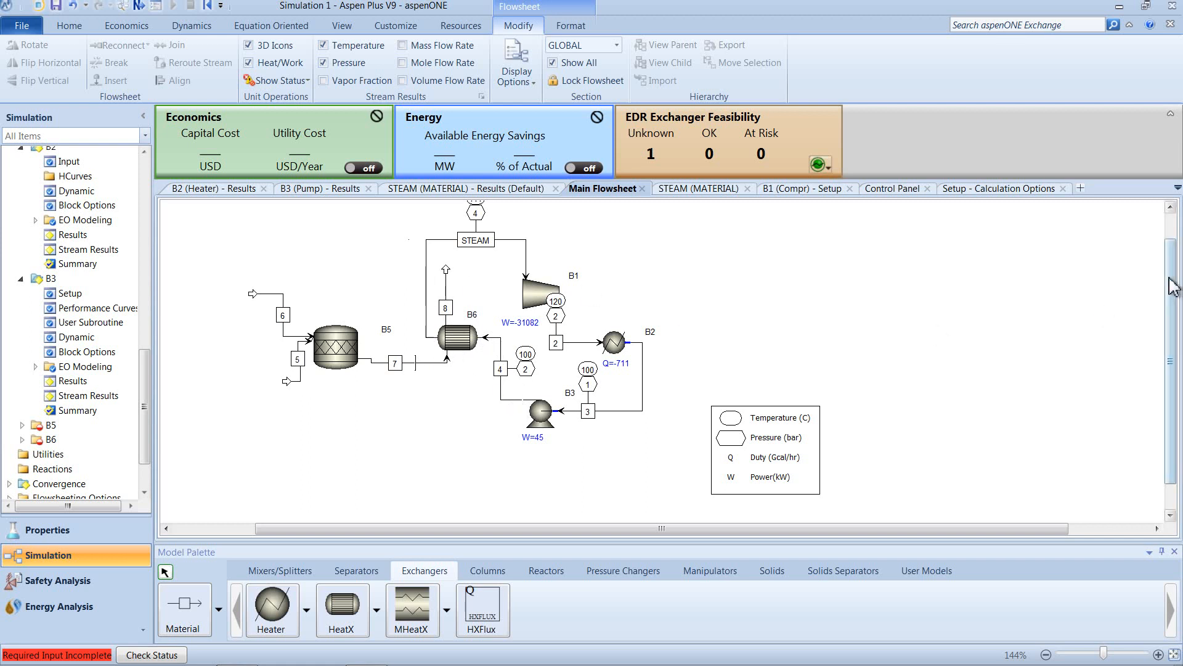
drag(1170, 279, 1166, 234)
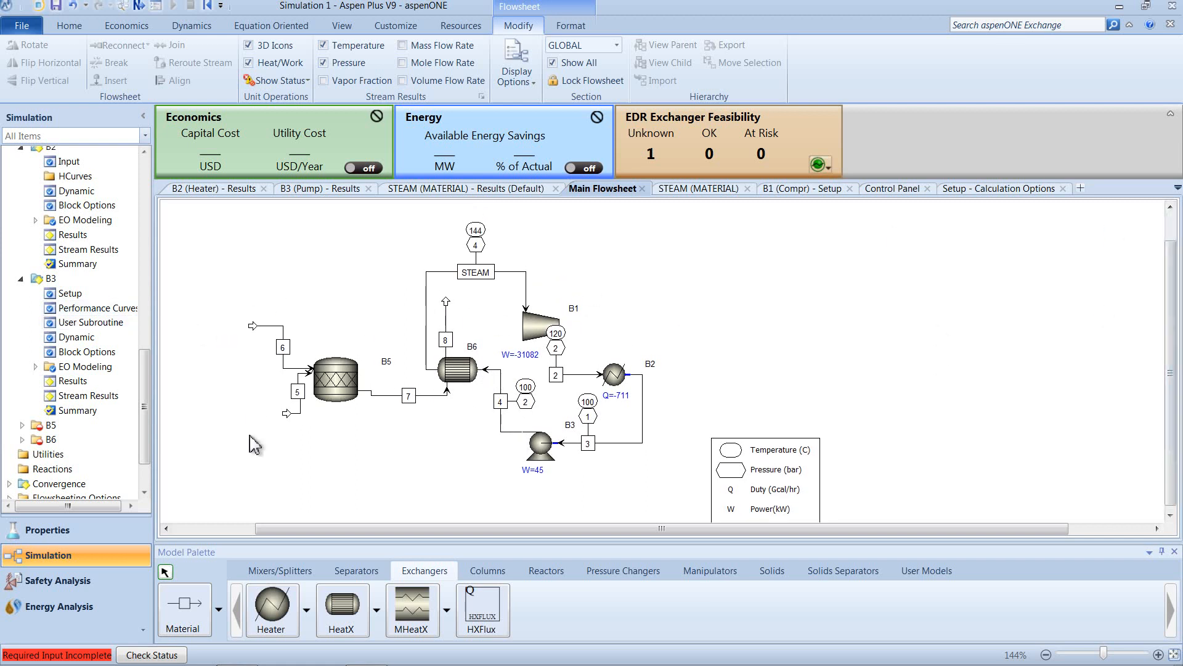